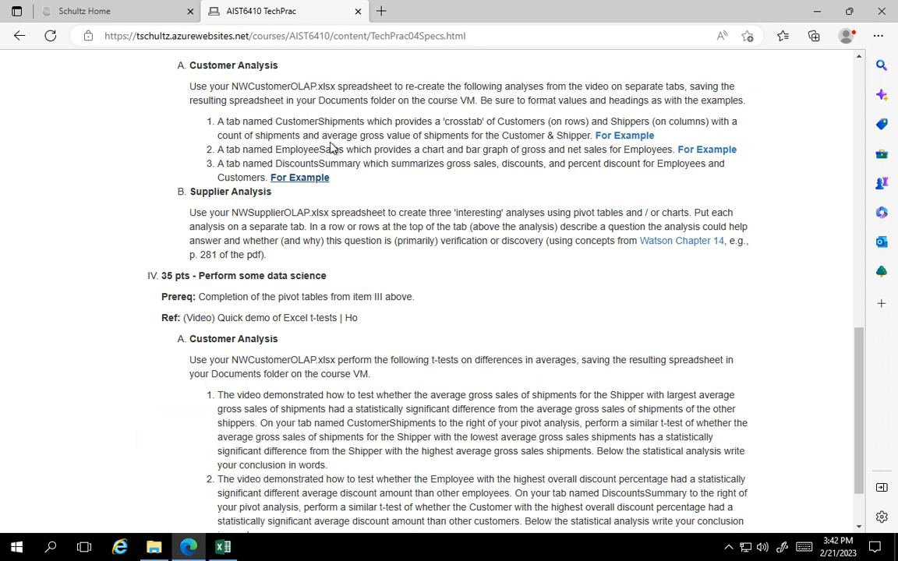
Switch to the NWCustomerOLAP.xlsx workbook in Excel and examine its order amount, customer, employee and shipper columns and the order rows.
left_click(224, 546)
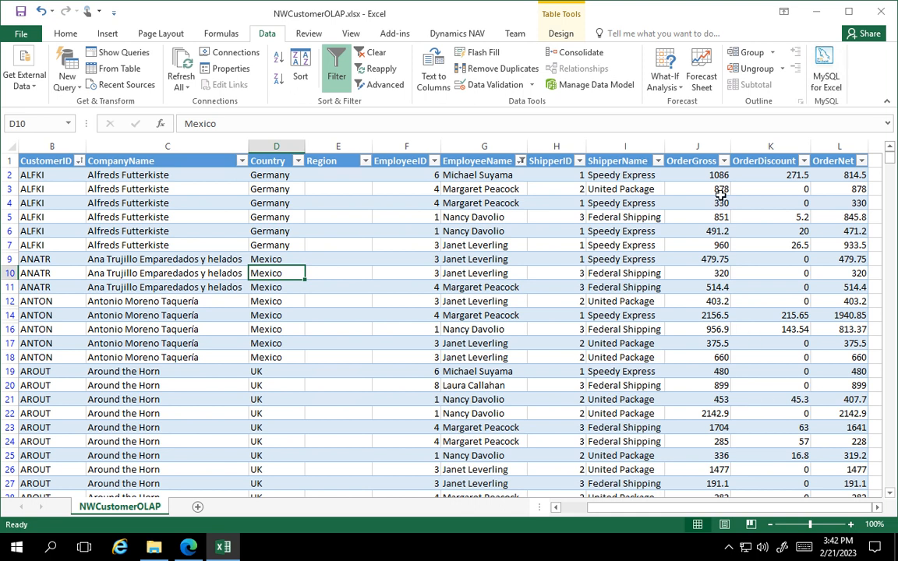
left_click(702, 149)
left_click_drag(702, 149, 820, 147)
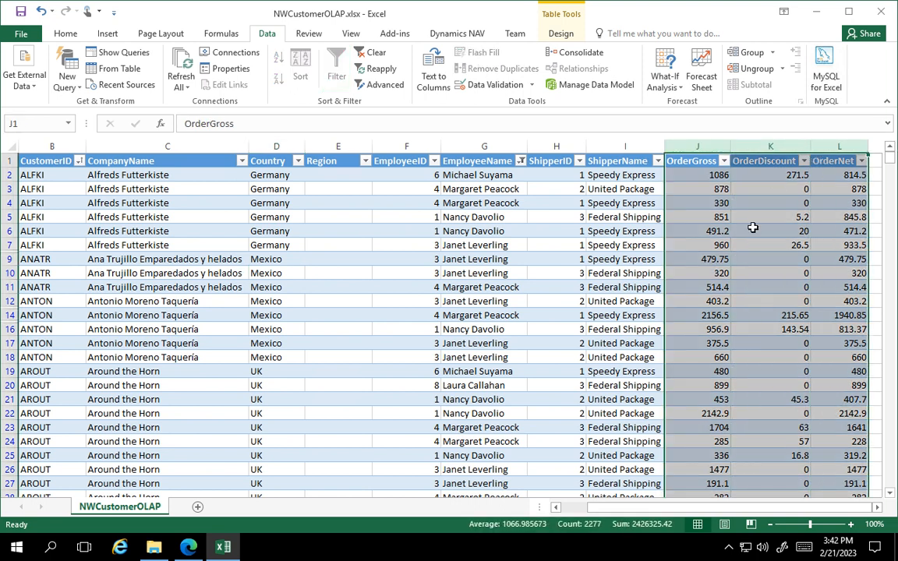
left_click(50, 147)
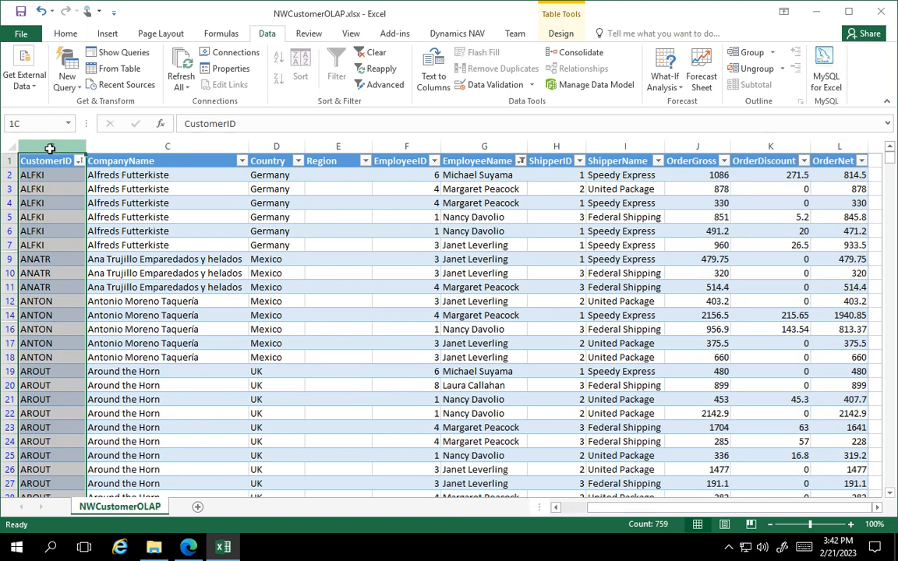
left_click(403, 145)
left_click(556, 146)
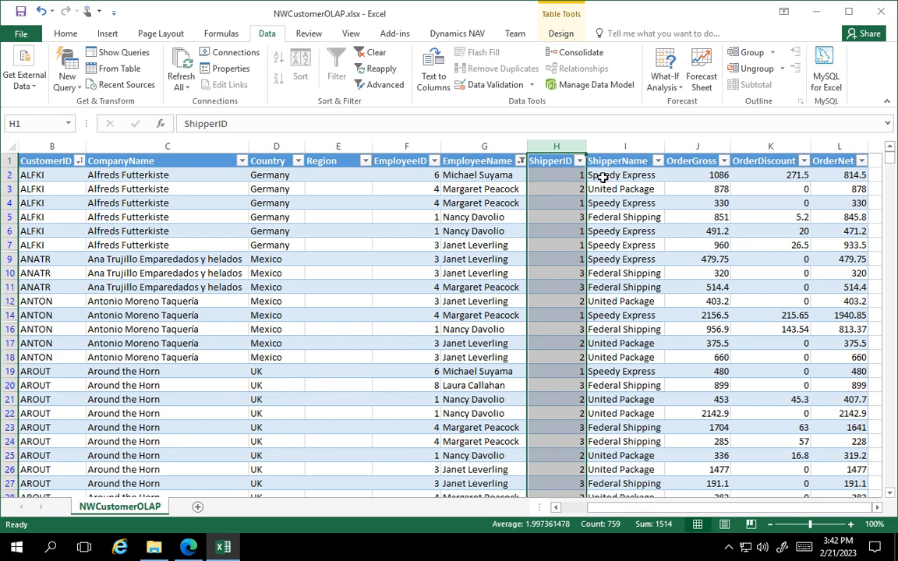
left_click(602, 177)
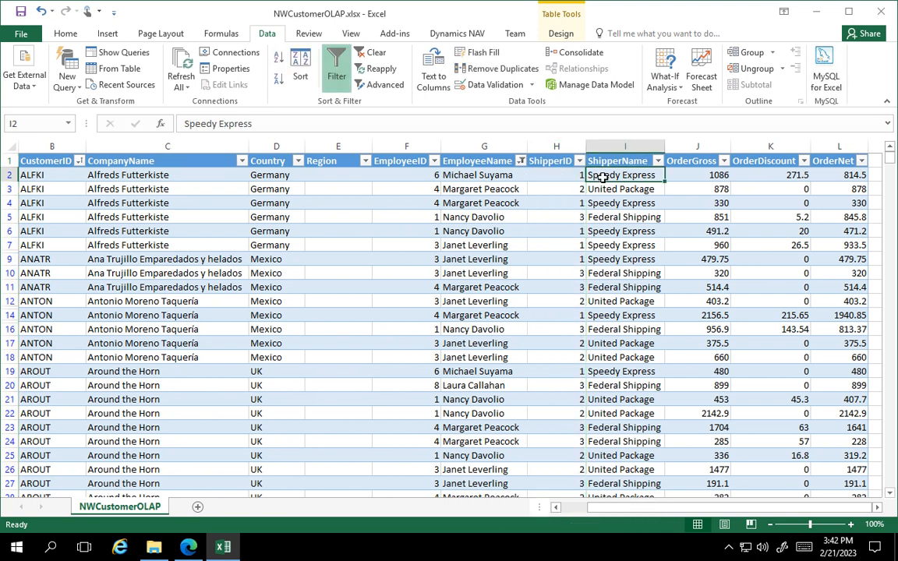
left_click(552, 177)
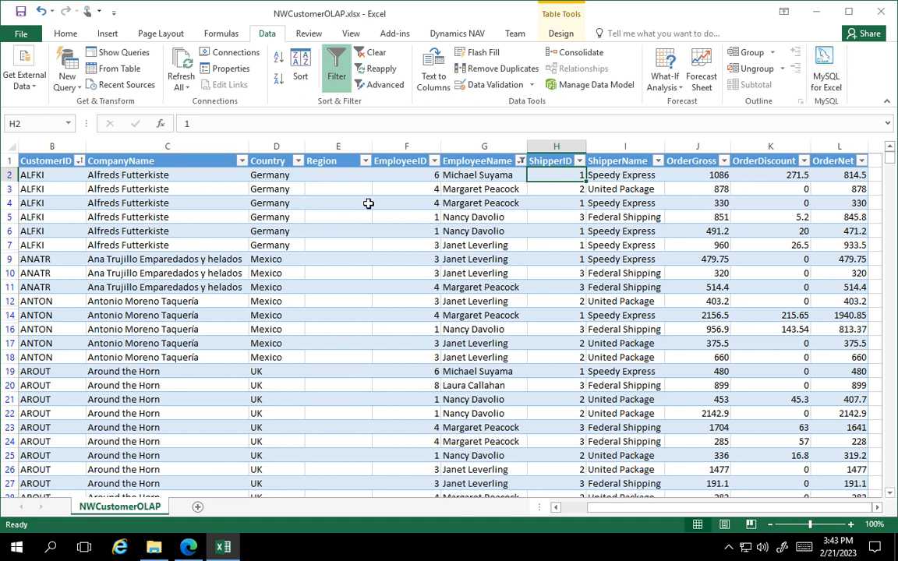
scroll(331, 346, "down", 3)
scroll(331, 346, "down", 20)
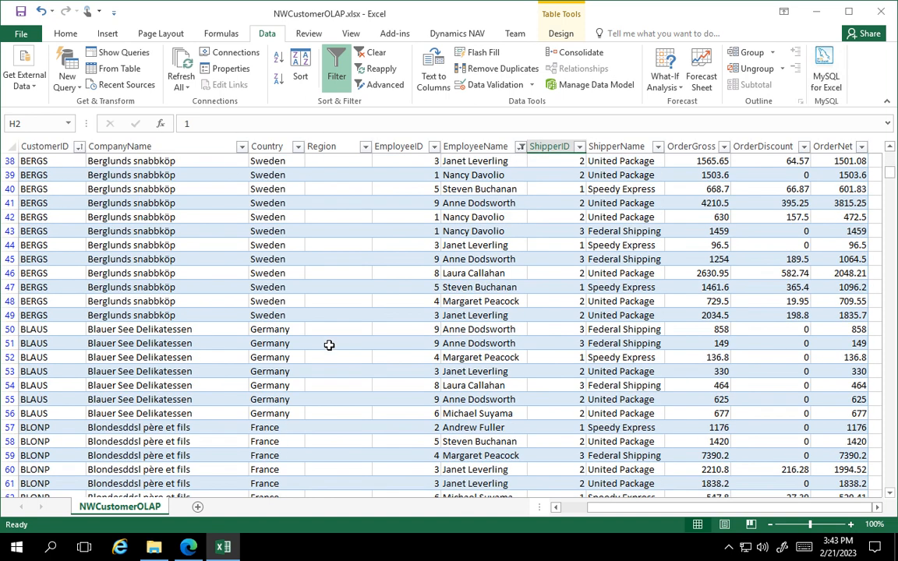
scroll(323, 341, "down", 4)
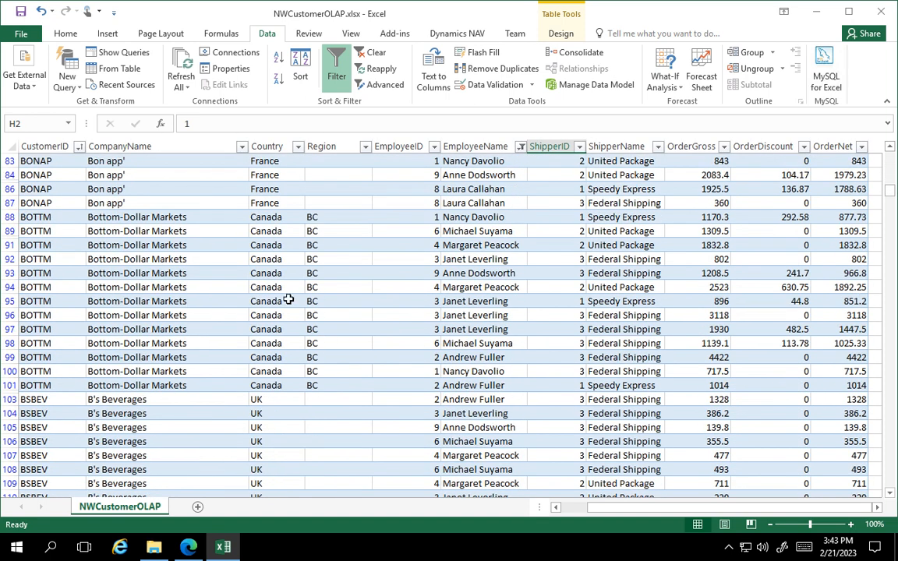
scroll(343, 311, "up", 17)
scroll(345, 283, "up", 10)
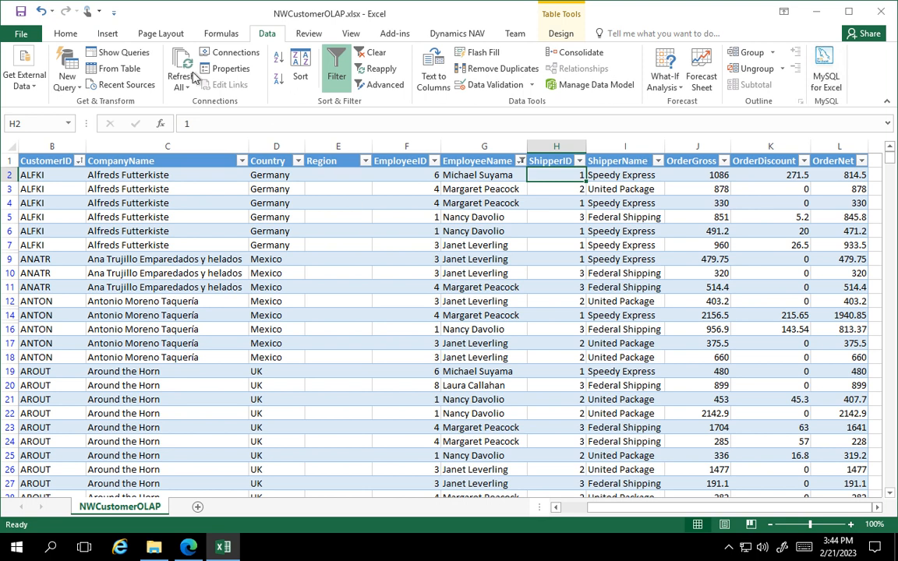
Insert a PivotTable on a new worksheet based on the whole NWCustomerOLAP table.
left_click(108, 35)
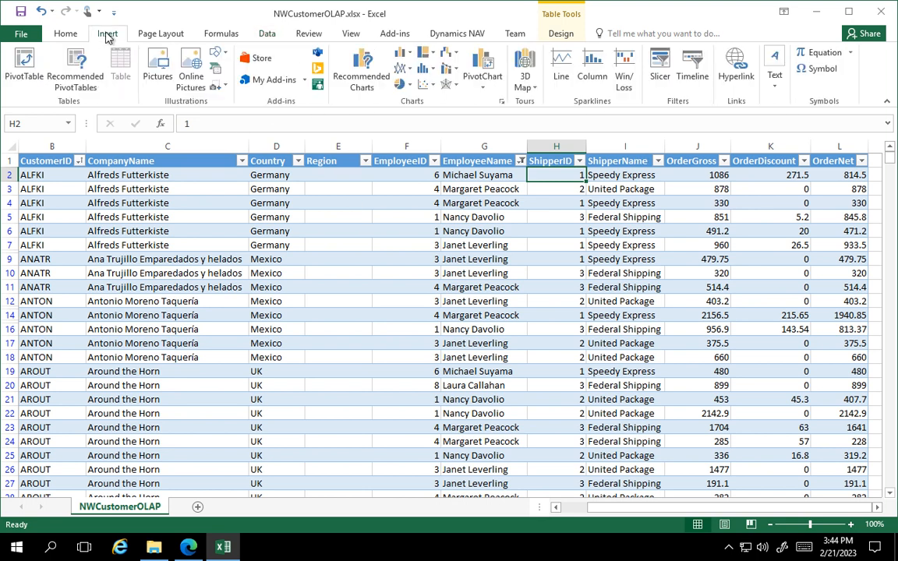
left_click(181, 202)
left_click(34, 162)
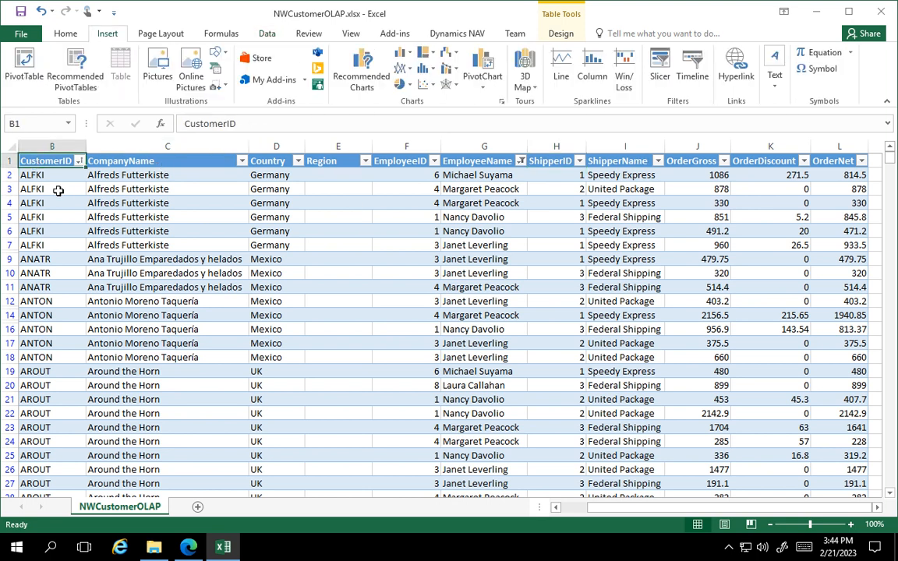
left_click(66, 217)
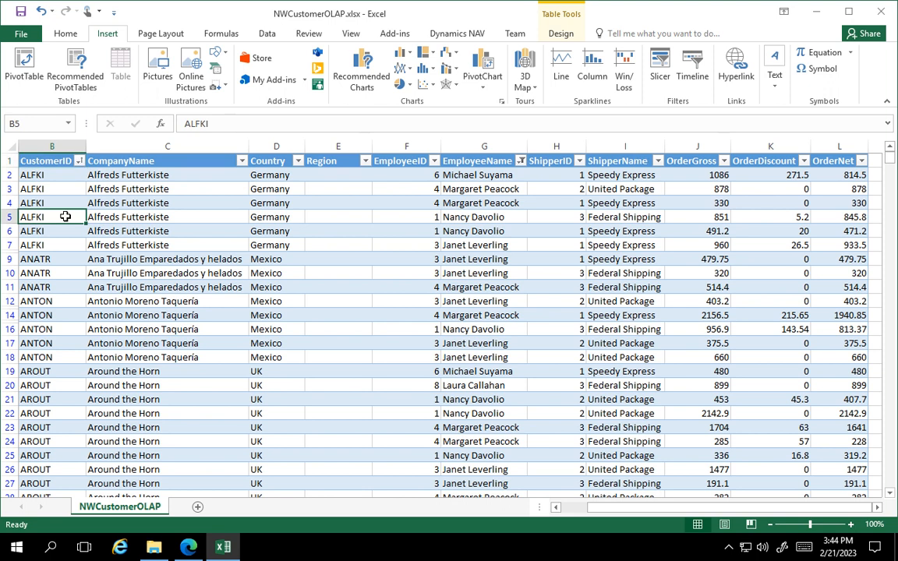
left_click(212, 204)
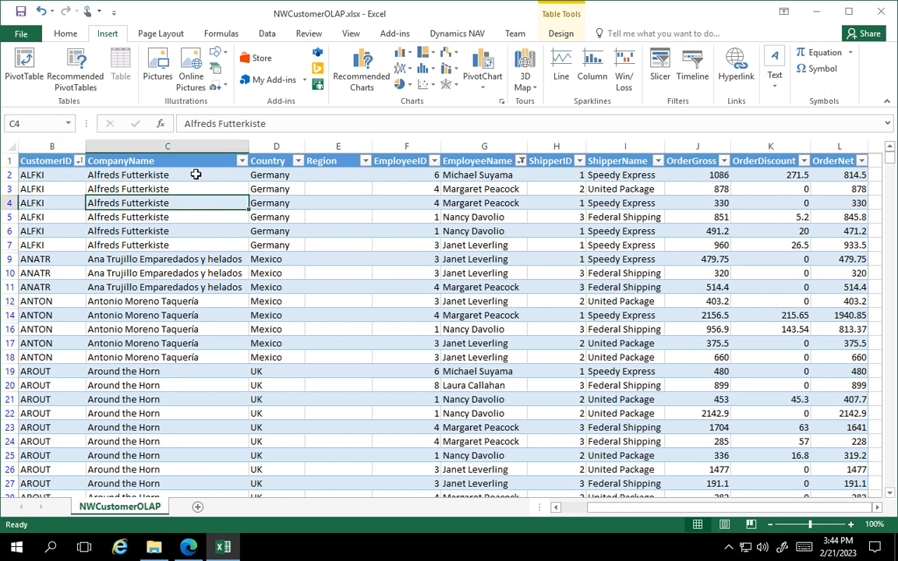
left_click(195, 175)
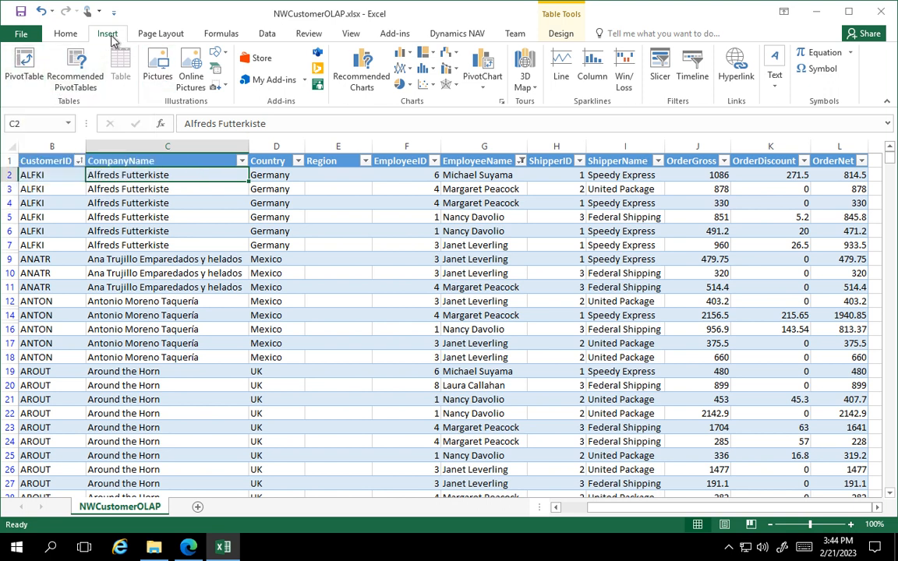
left_click(21, 62)
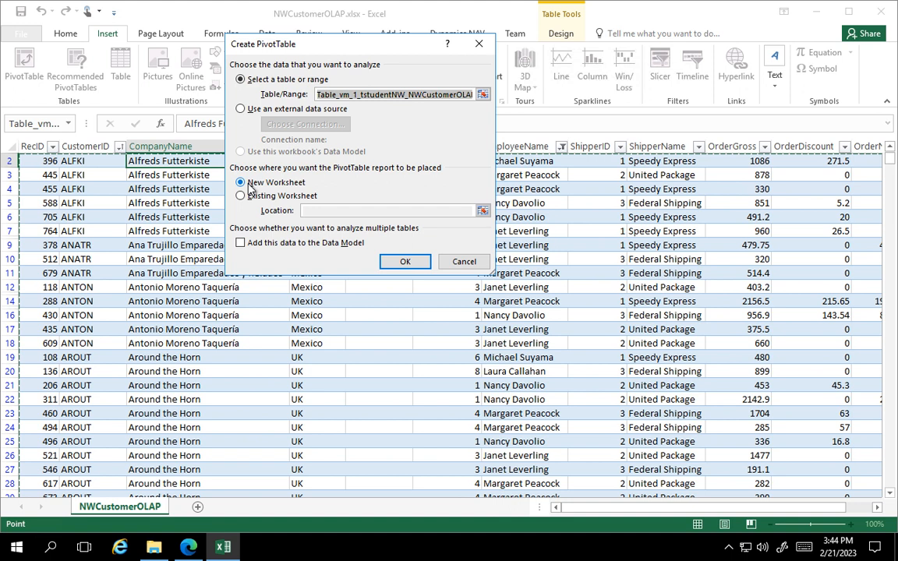
left_click(402, 263)
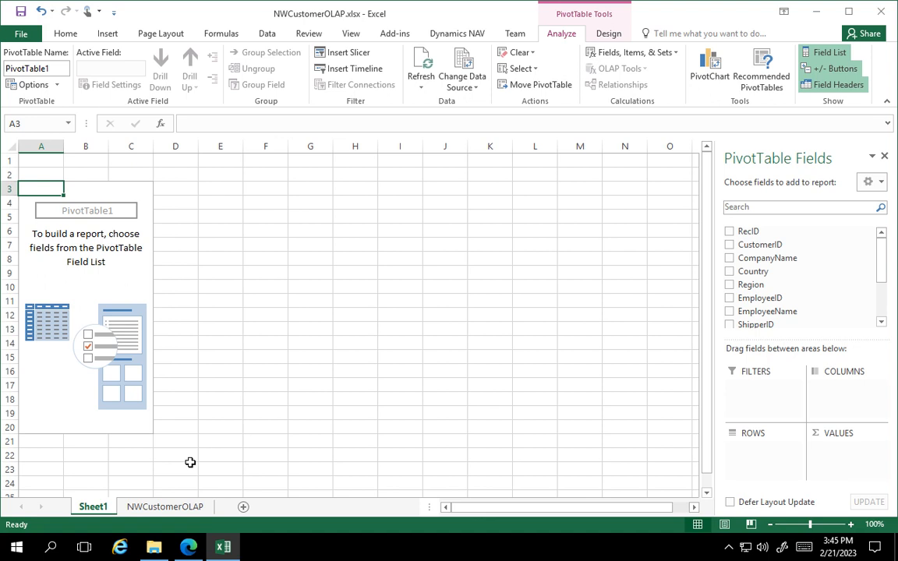
Move the new pivot sheet after NWCustomerOLAP and rename it CustomerShipments.
left_click_drag(98, 513, 231, 519)
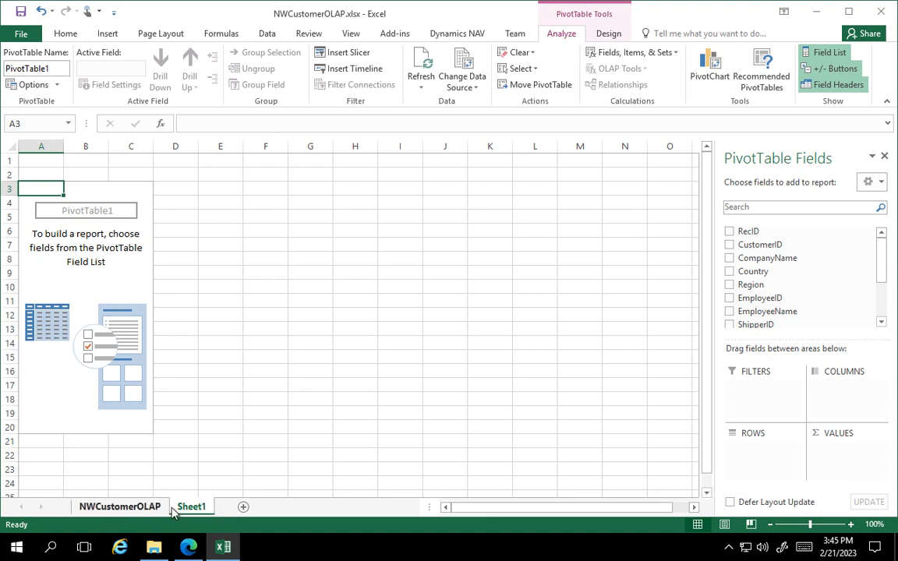
right_click(187, 513)
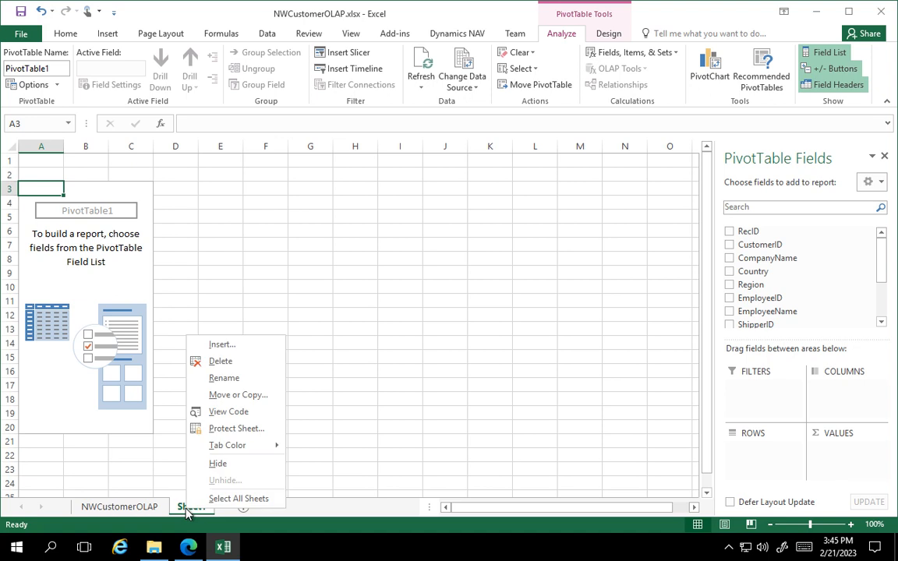
left_click(226, 380)
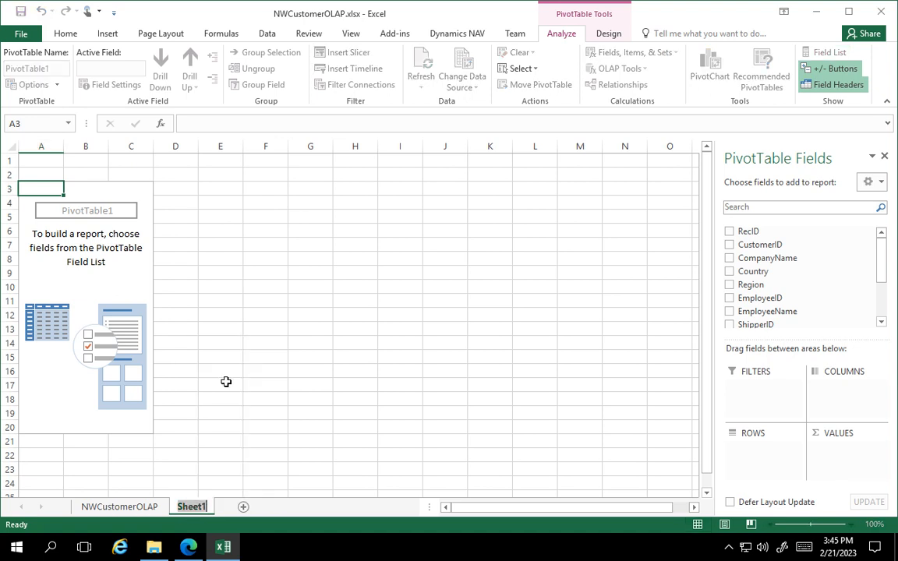
type("Custo")
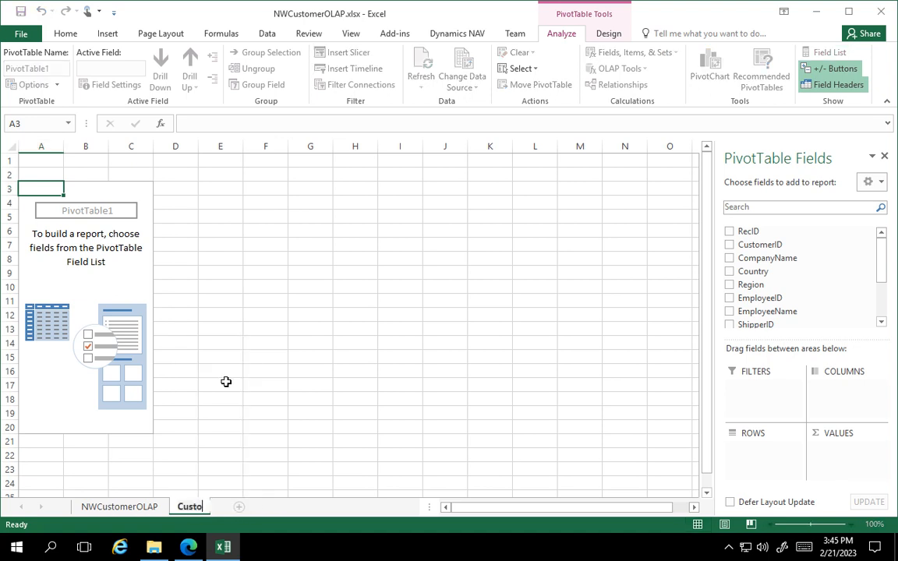
type("merShipments")
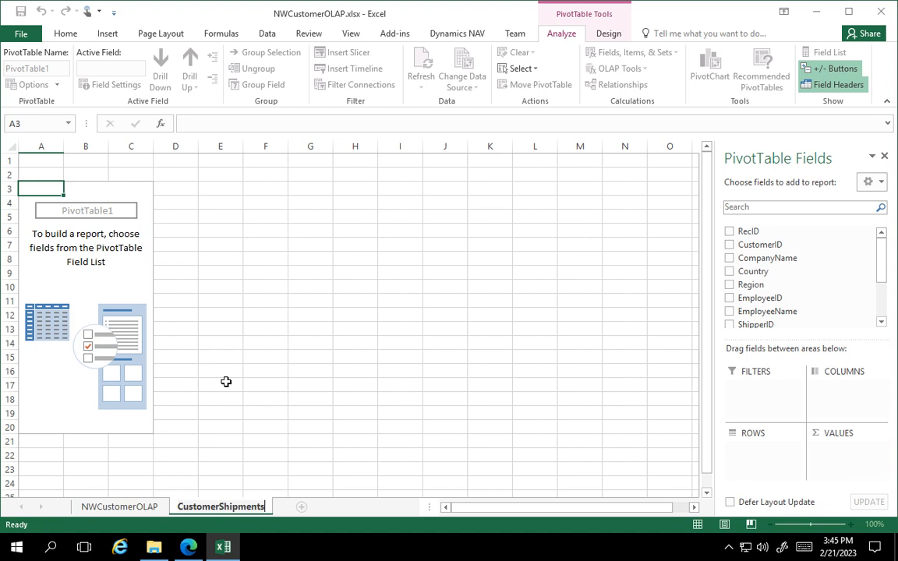
left_click(295, 370)
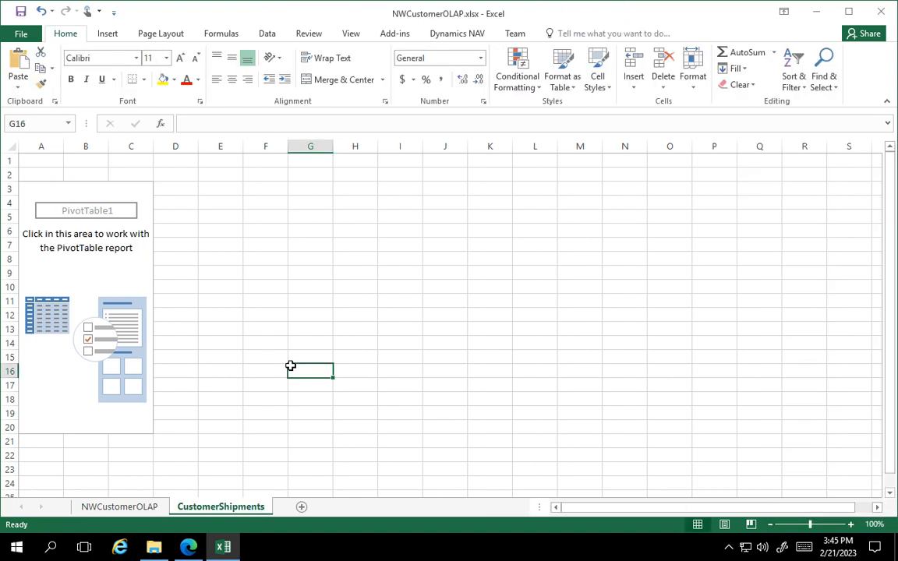
Hide the PivotTable's field list and show it again.
left_click(120, 276)
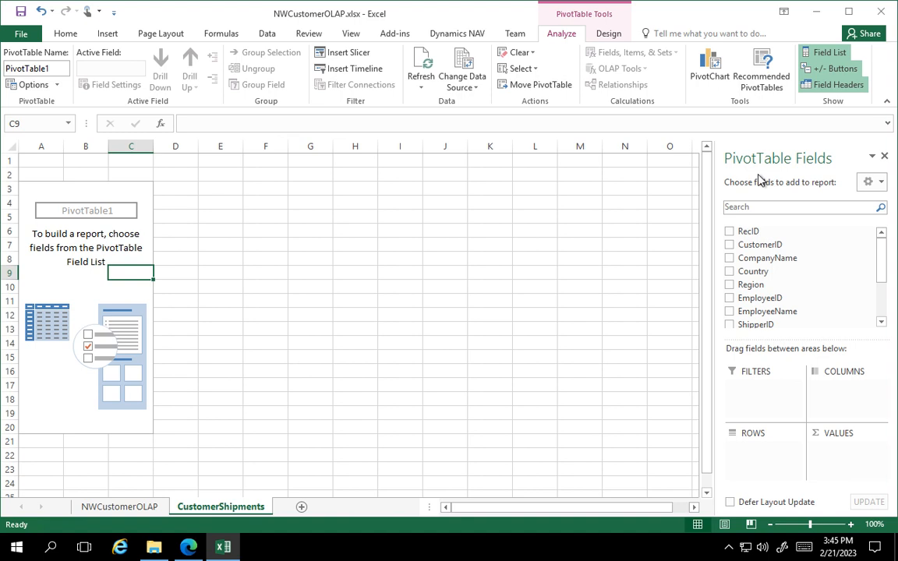
left_click(884, 156)
left_click(121, 235)
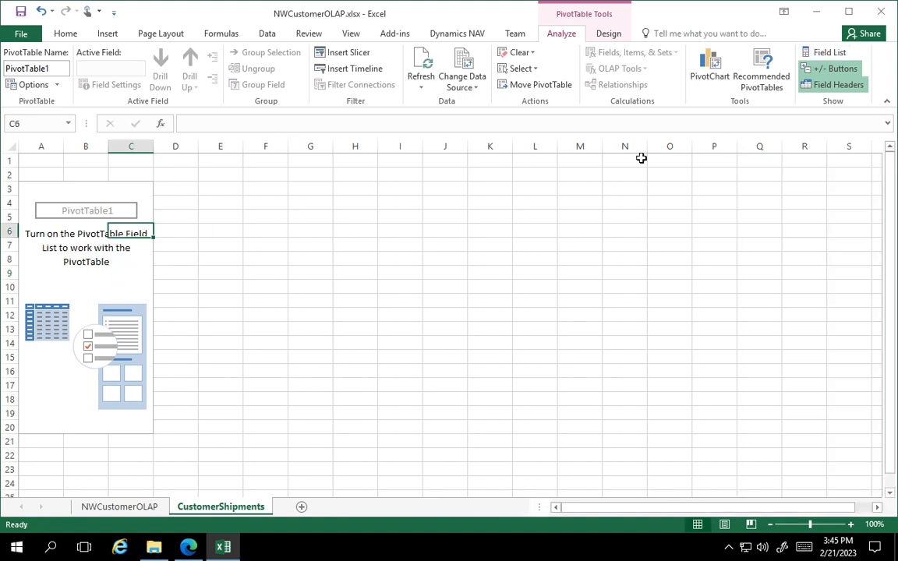
left_click(829, 53)
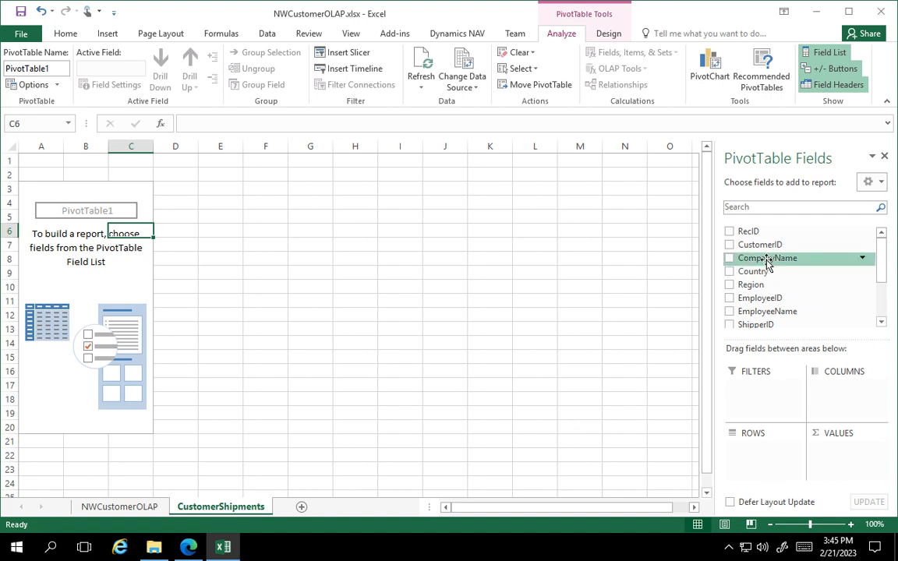
Lay out the PivotTable with CompanyName as rows, ShipperName as columns and OrderGross as values.
left_click_drag(770, 258, 741, 450)
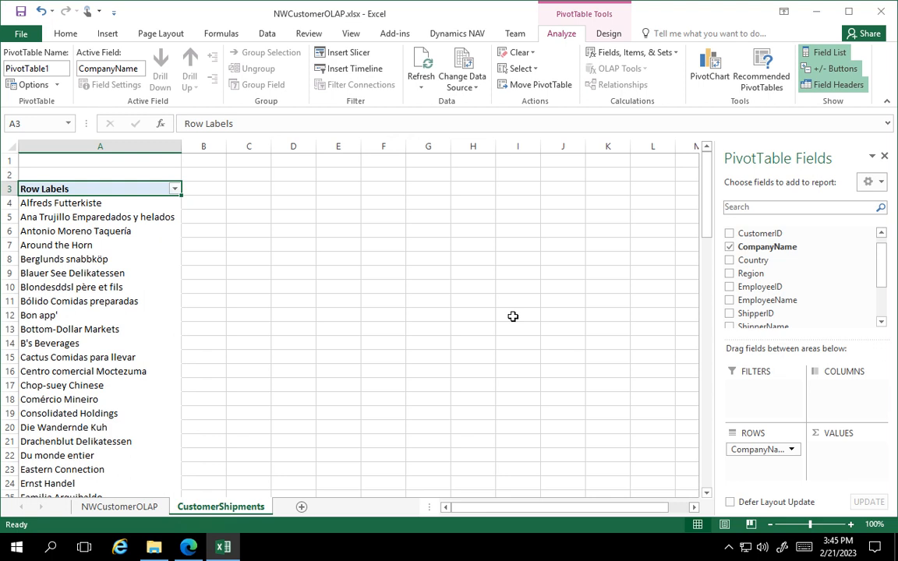
left_click_drag(734, 449, 751, 428)
left_click_drag(761, 326, 838, 384)
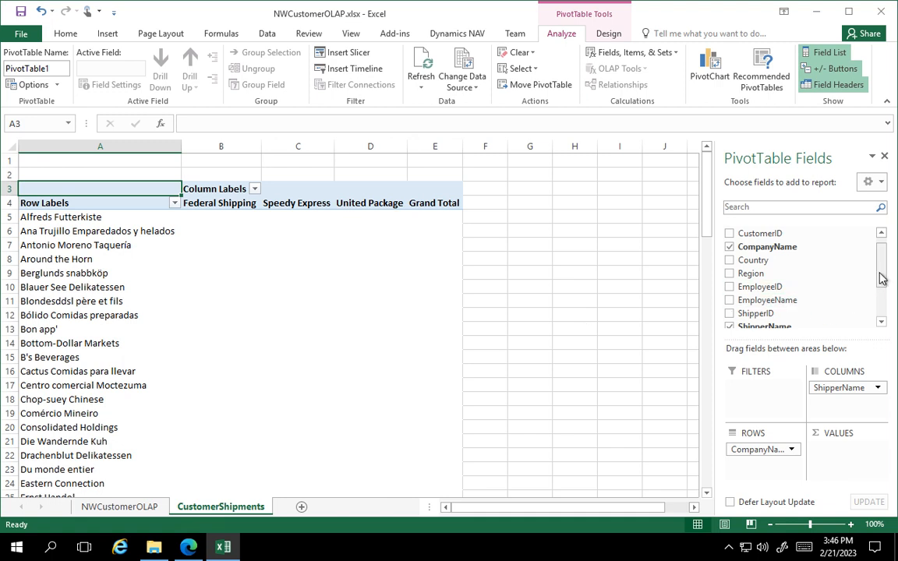
left_click_drag(882, 279, 884, 296)
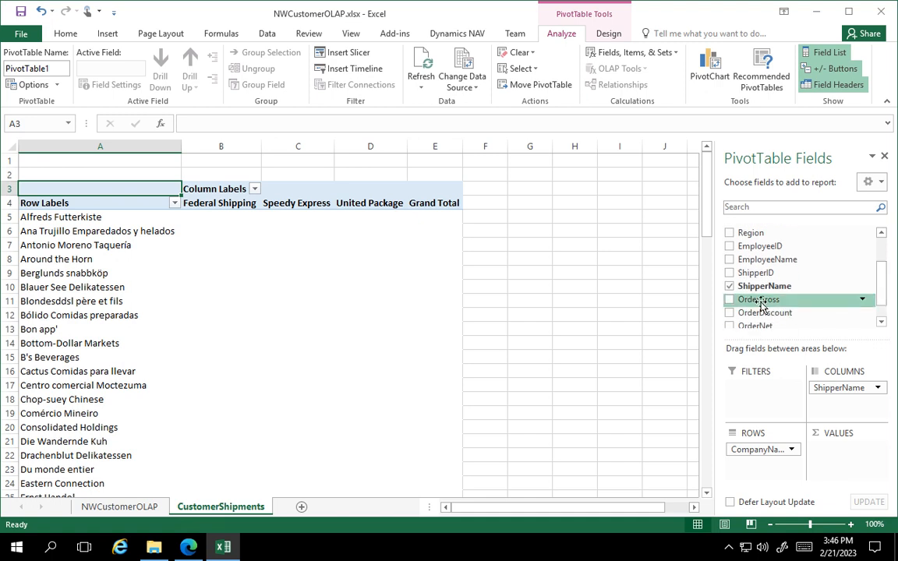
left_click_drag(762, 304, 839, 456)
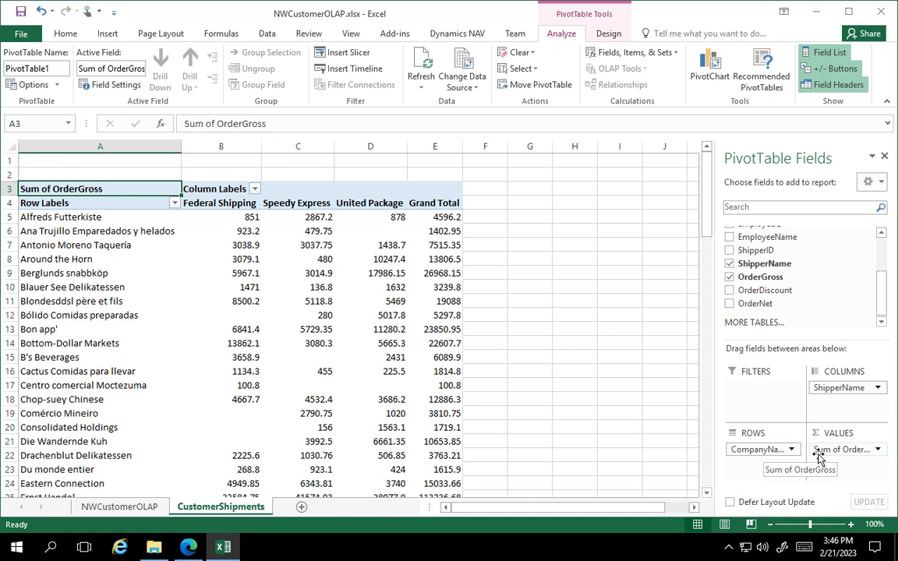
Summarize the OrderGross value field by Average and give it the custom name Avg Gross.
left_click(878, 451)
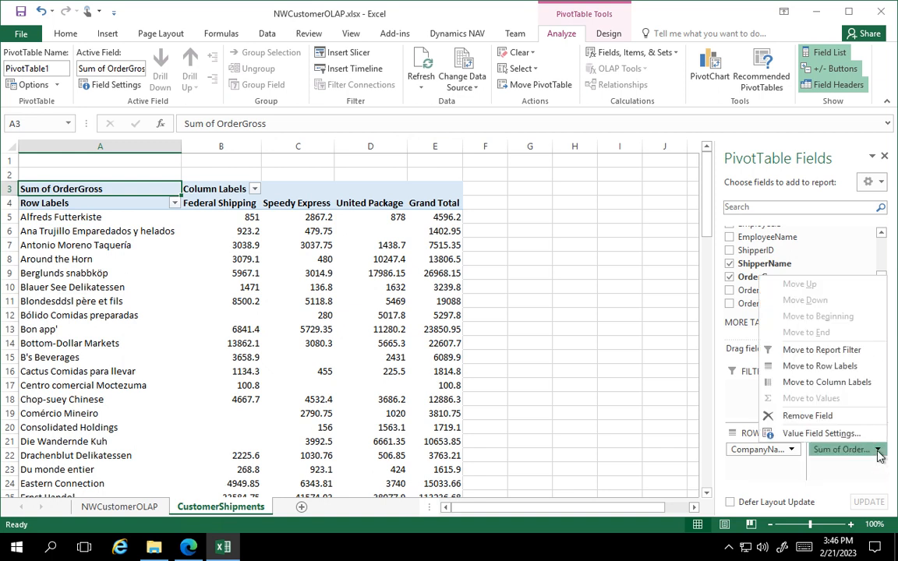
left_click(819, 434)
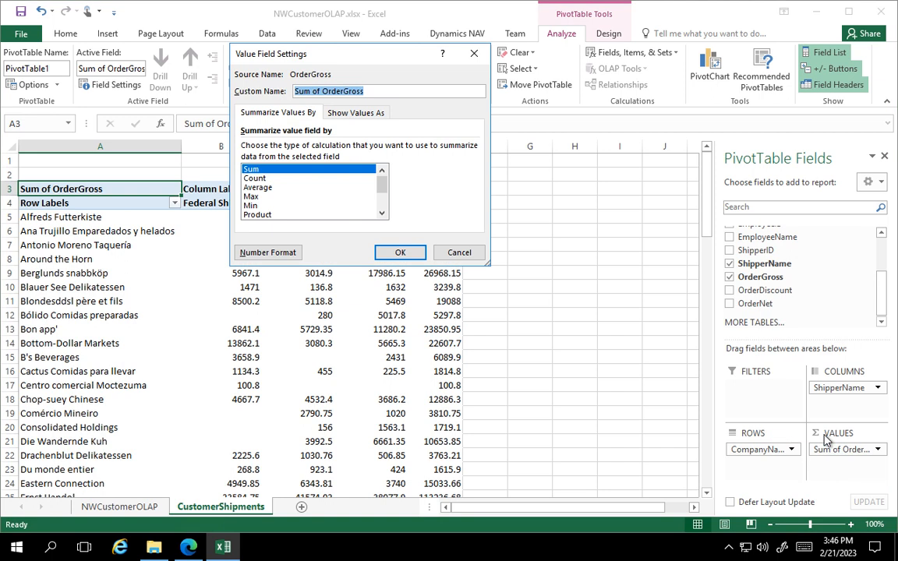
left_click(265, 189)
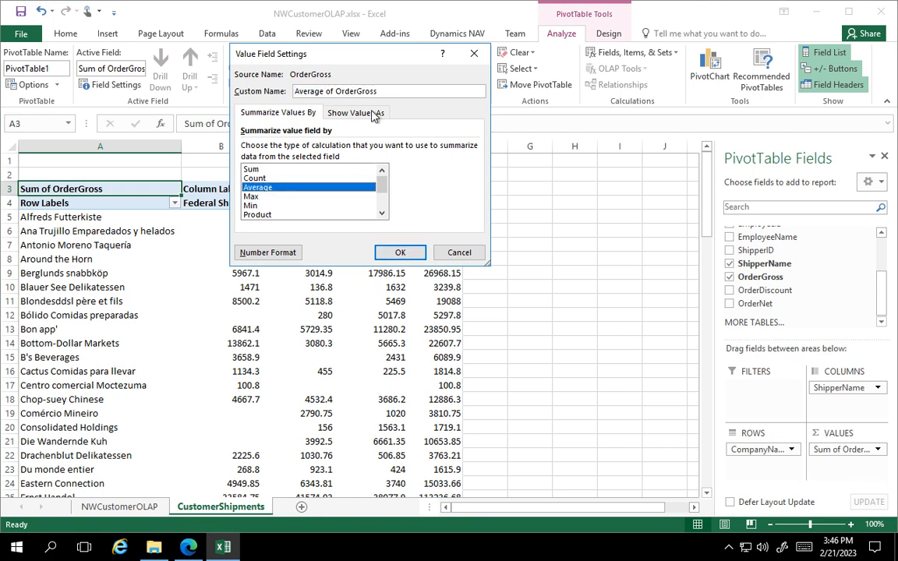
left_click_drag(380, 92, 294, 91)
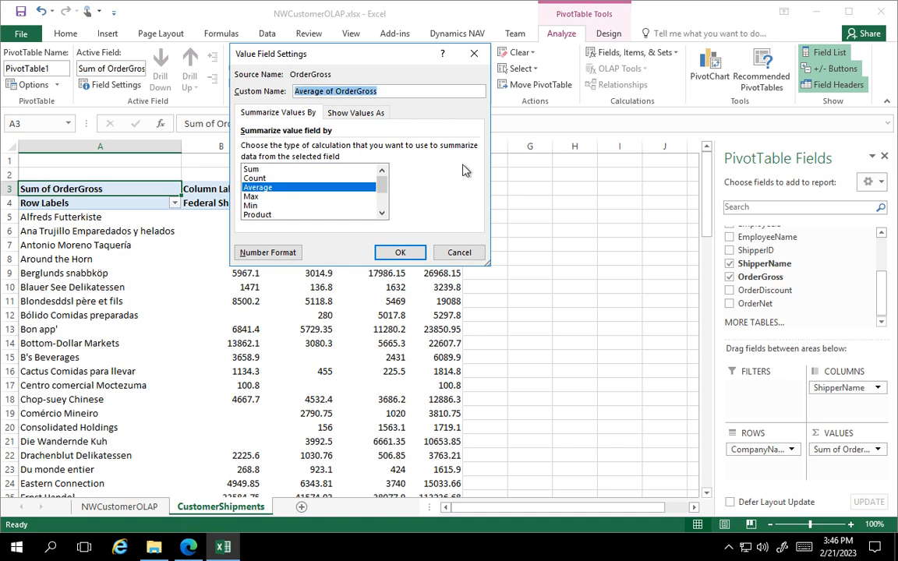
type("Avg Gro")
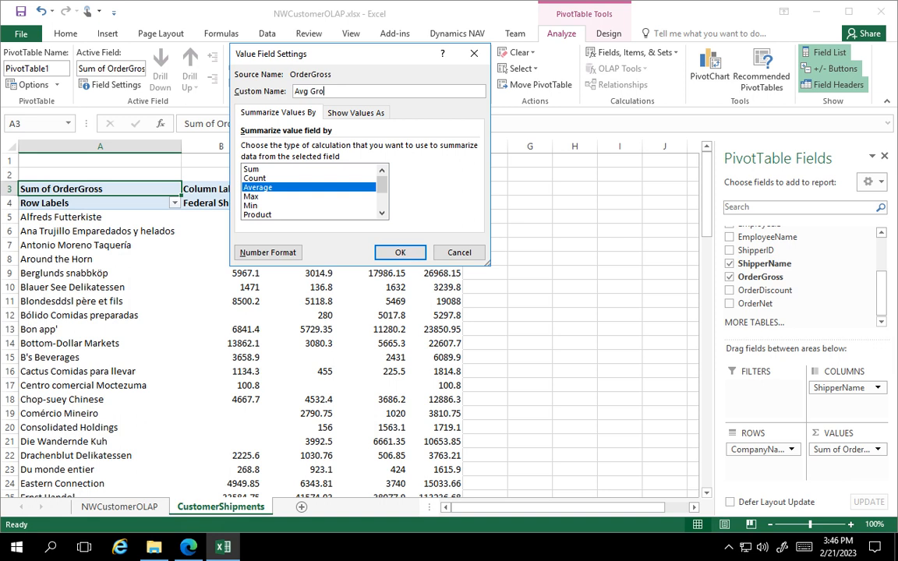
type("ss")
left_click(400, 251)
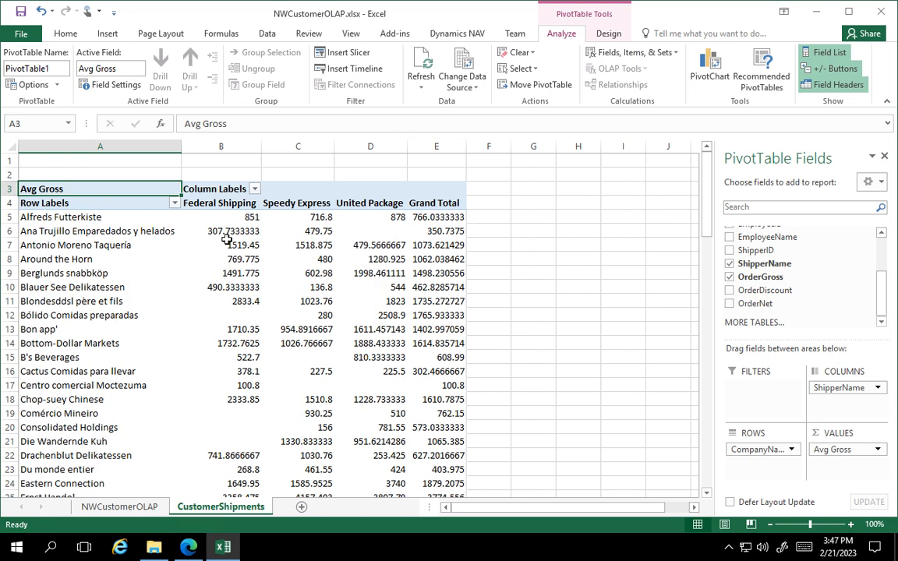
Format the Avg Gross value field's numbers as Accounting with 0 decimal places and no currency symbol.
left_click(879, 450)
left_click(823, 433)
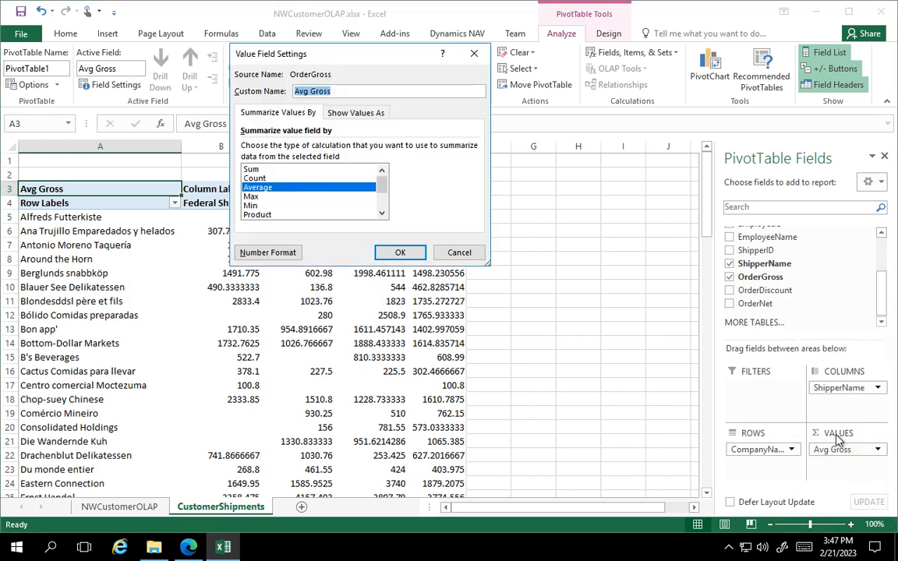
left_click(279, 256)
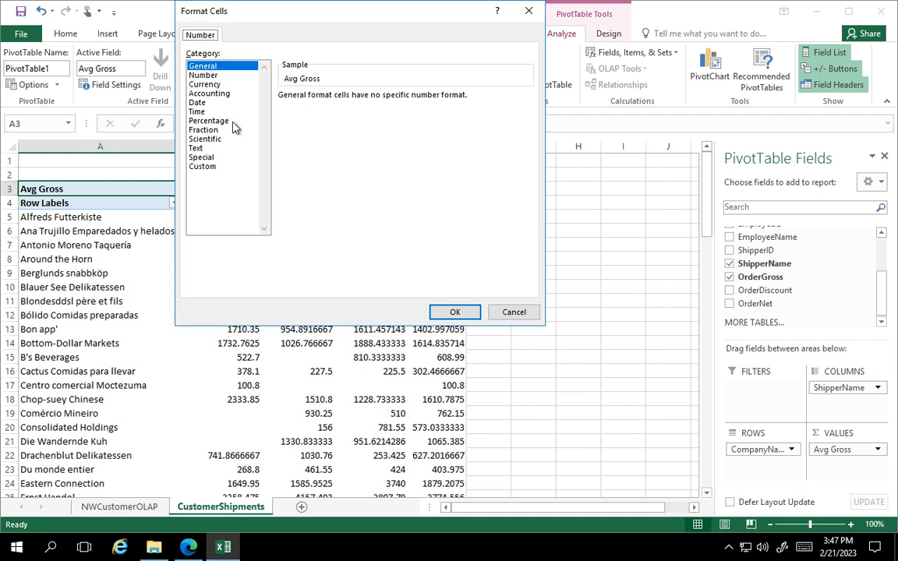
left_click(217, 94)
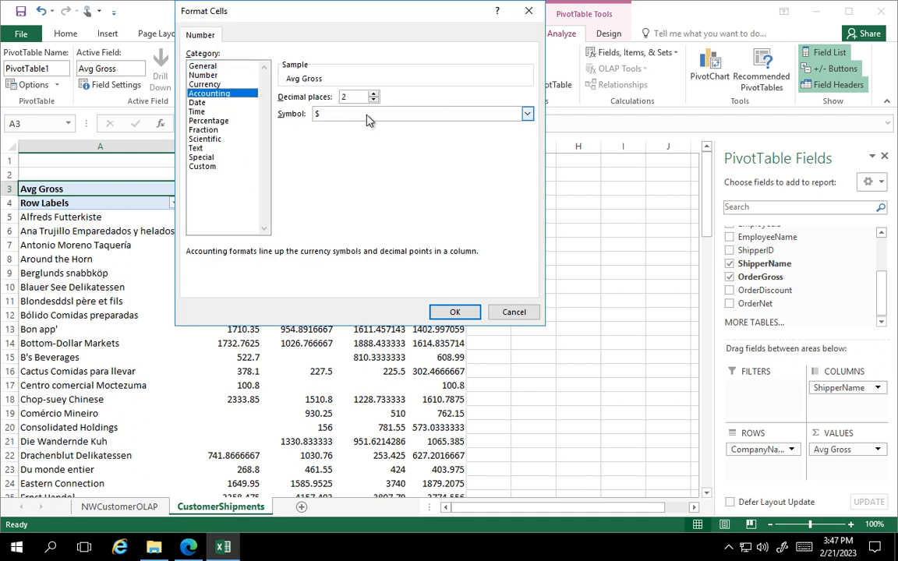
left_click(373, 100)
left_click(374, 101)
left_click(527, 114)
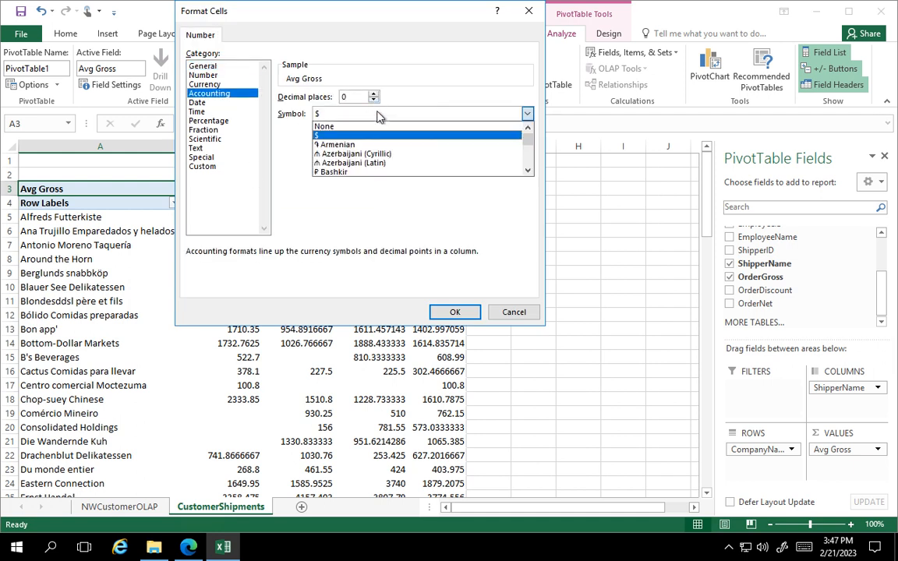
left_click(371, 130)
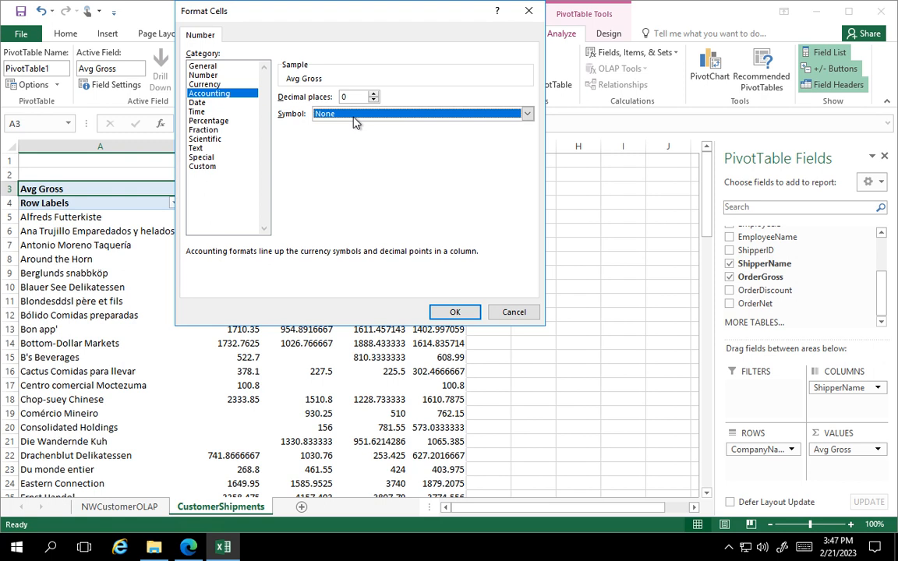
left_click(455, 311)
left_click(400, 252)
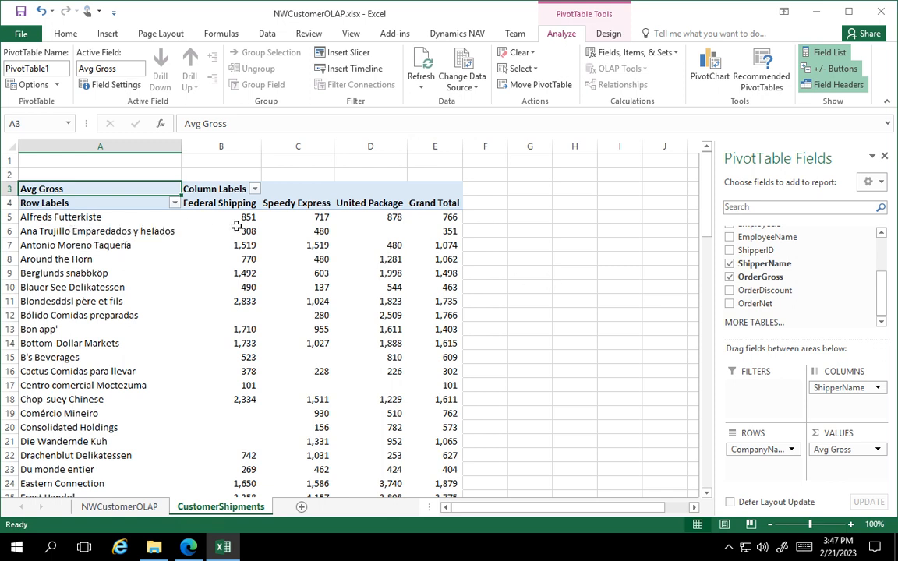
mouse_move(244, 221)
mouse_move(246, 218)
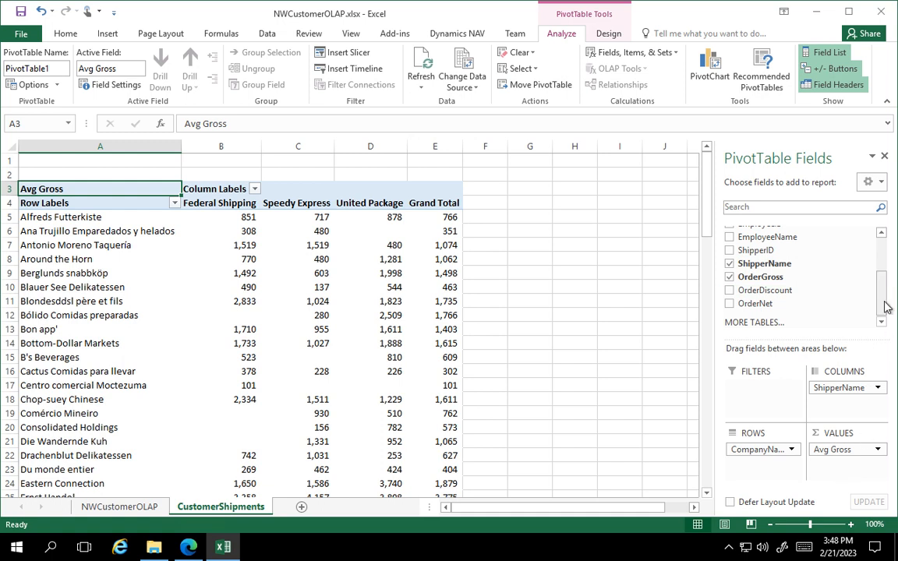
Add RecID as a second PivotTable value field, summarized by Count with the custom name Shipments.
left_click_drag(884, 305, 884, 234)
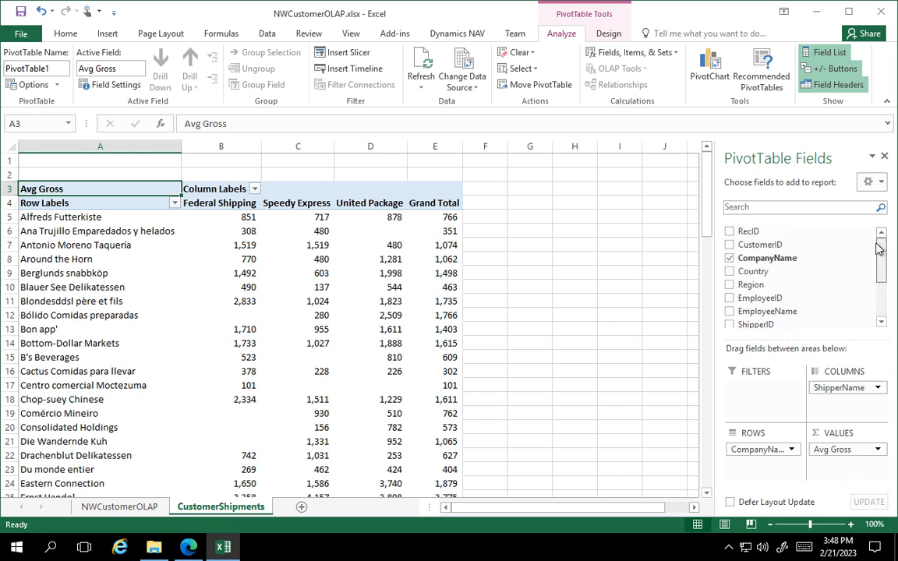
left_click_drag(755, 232, 821, 468)
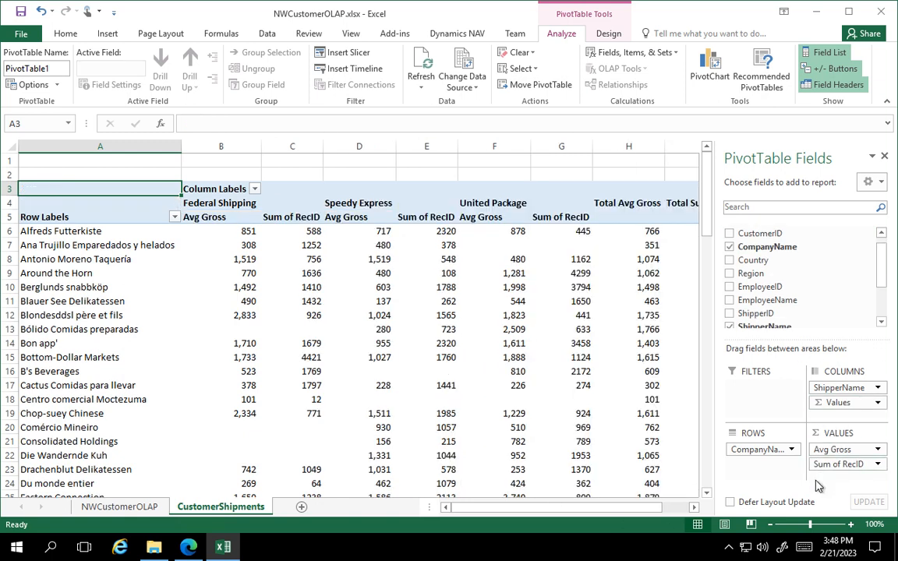
left_click(878, 466)
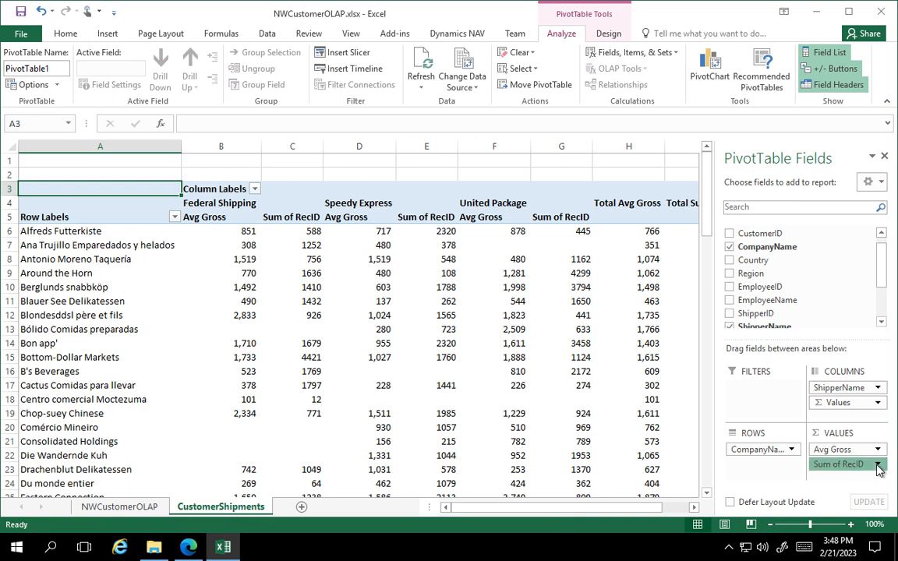
left_click(821, 448)
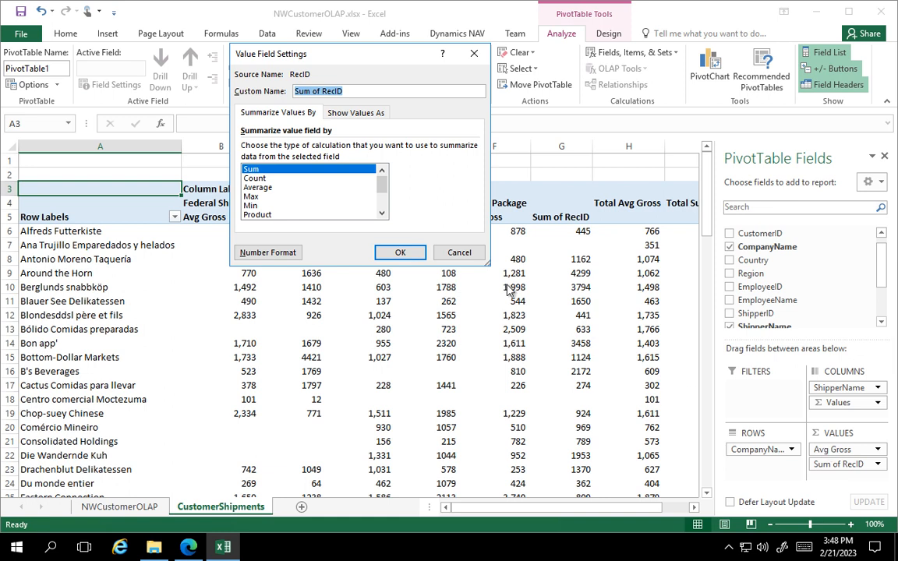
left_click(254, 179)
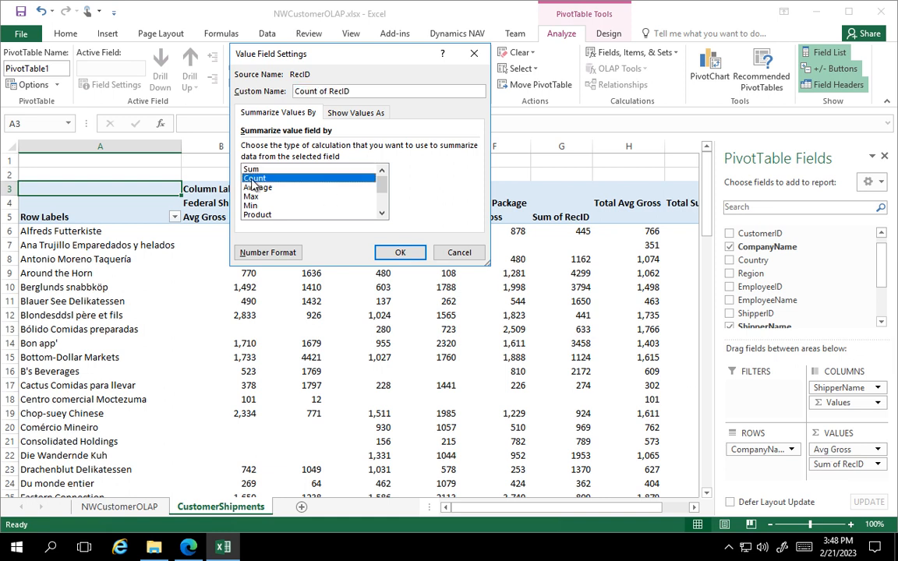
left_click_drag(354, 91, 293, 91)
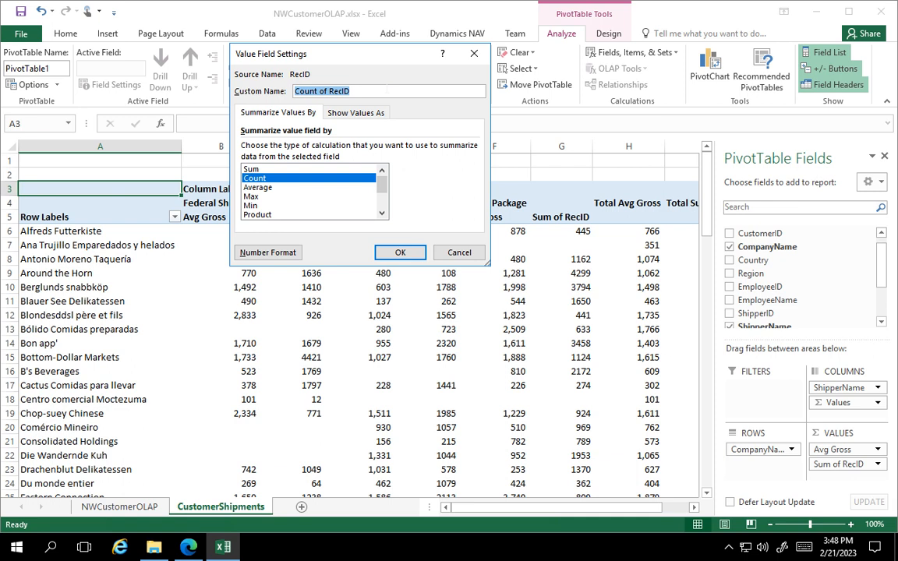
type("S")
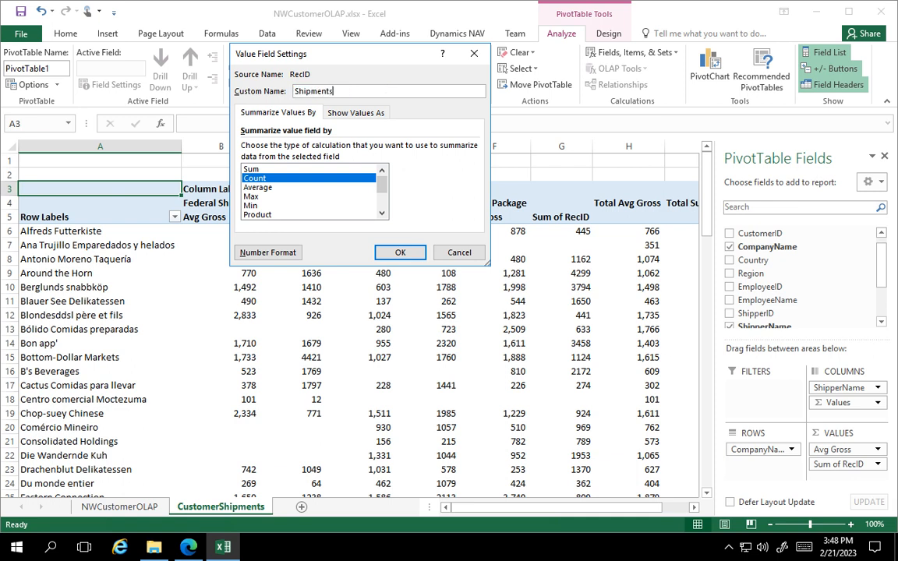
type("hipments")
left_click(397, 251)
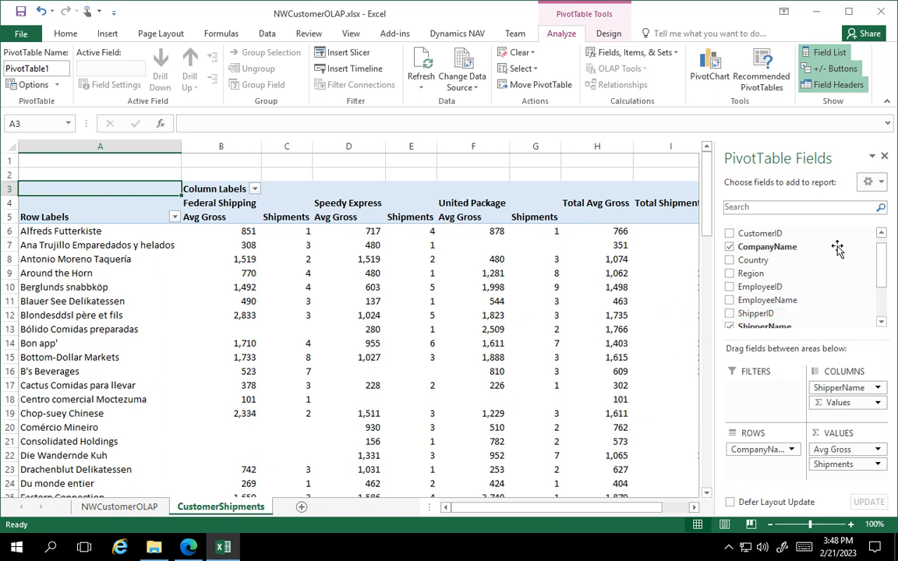
Try to edit the Total Avg Gross column heading in the PivotTable.
left_click(575, 170)
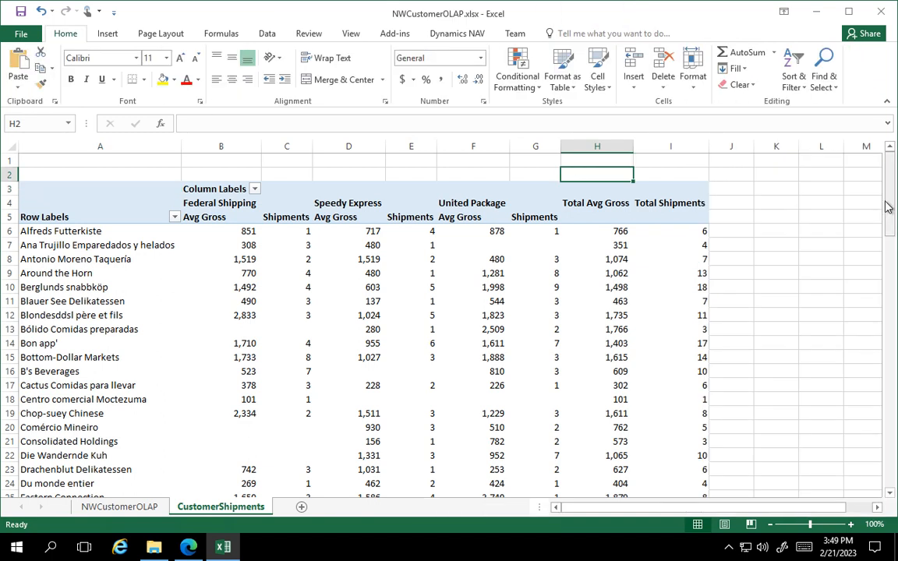
left_click(597, 208)
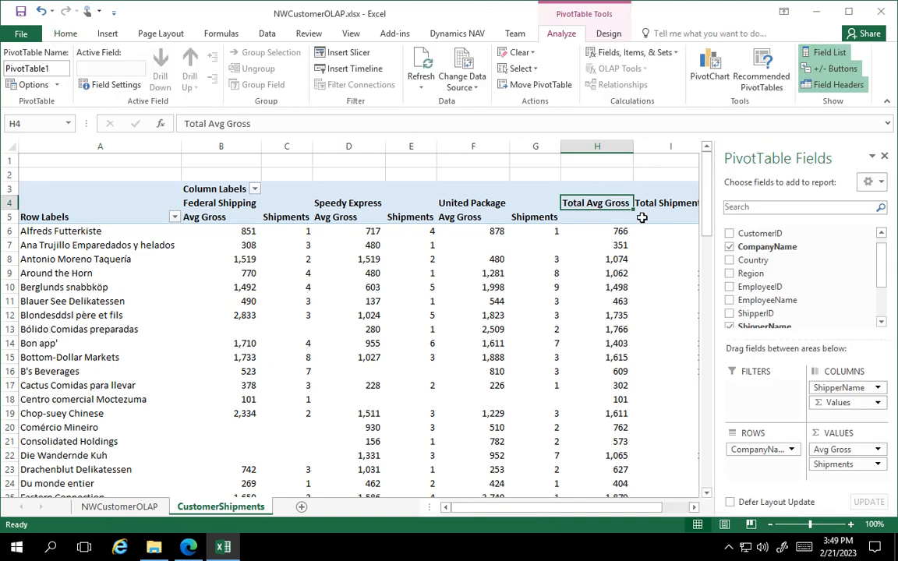
right_click(596, 206)
double_click(597, 207)
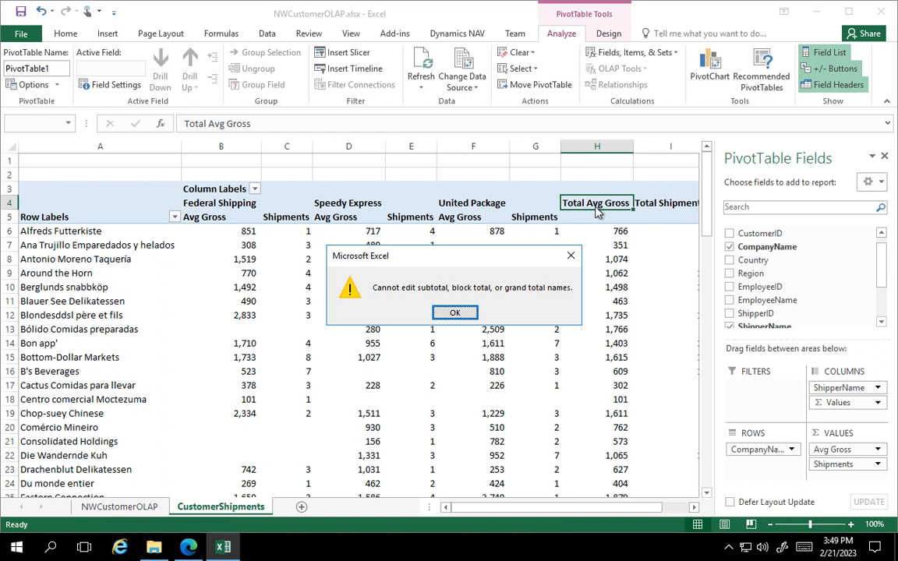
left_click(466, 313)
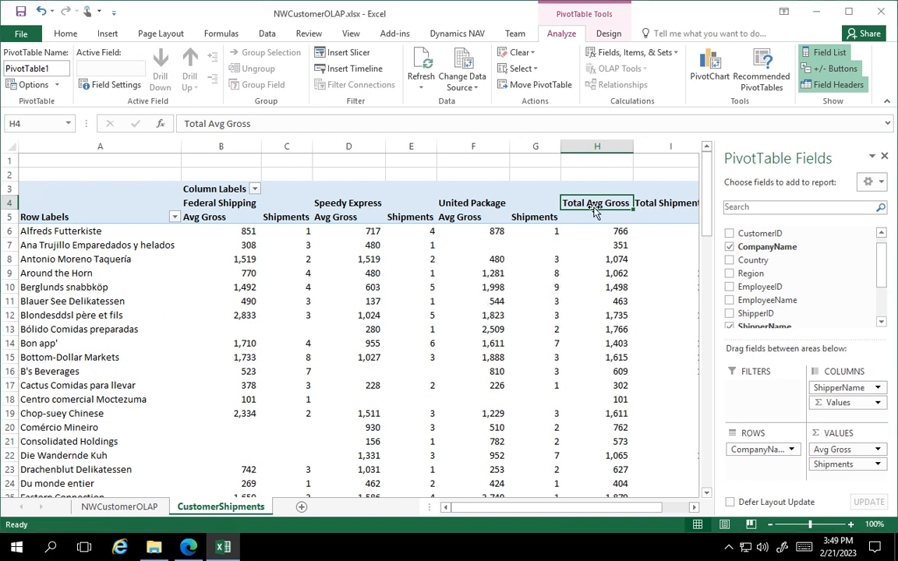
Reorder the PivotTable's value fields so that Shipments comes before Avg Gross.
left_click(659, 204)
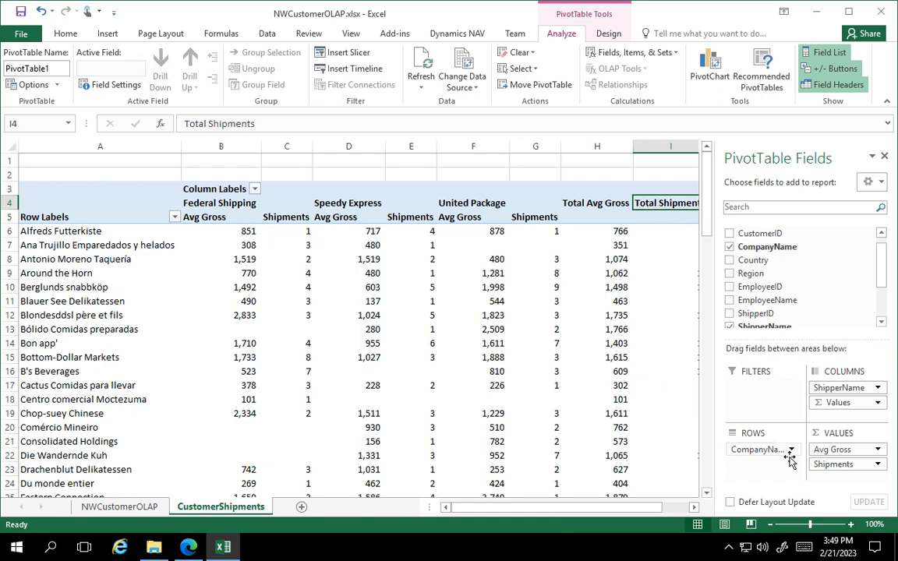
left_click_drag(823, 467, 826, 446)
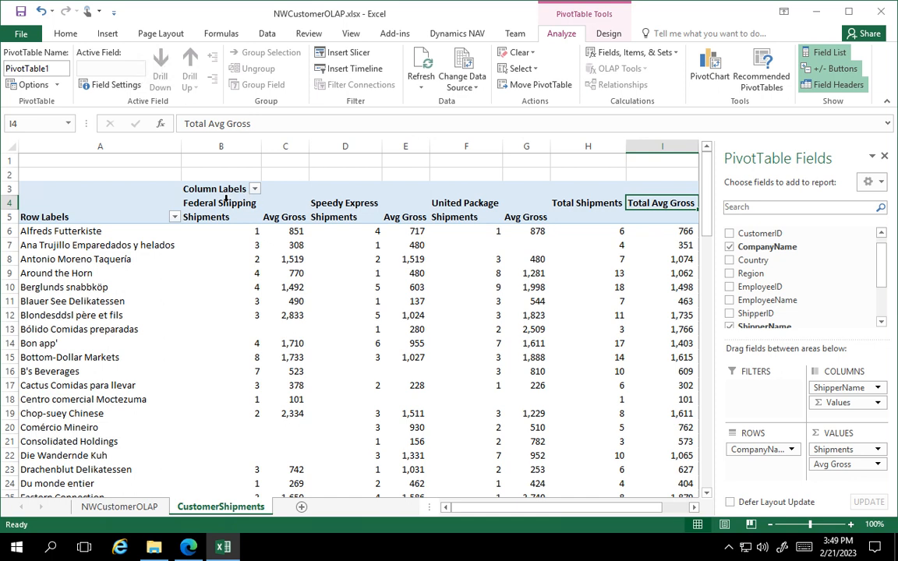
Rename the PivotTable's Row Labels heading to Customers and its Column Labels heading to Shippers.
left_click(67, 216)
type("Customers")
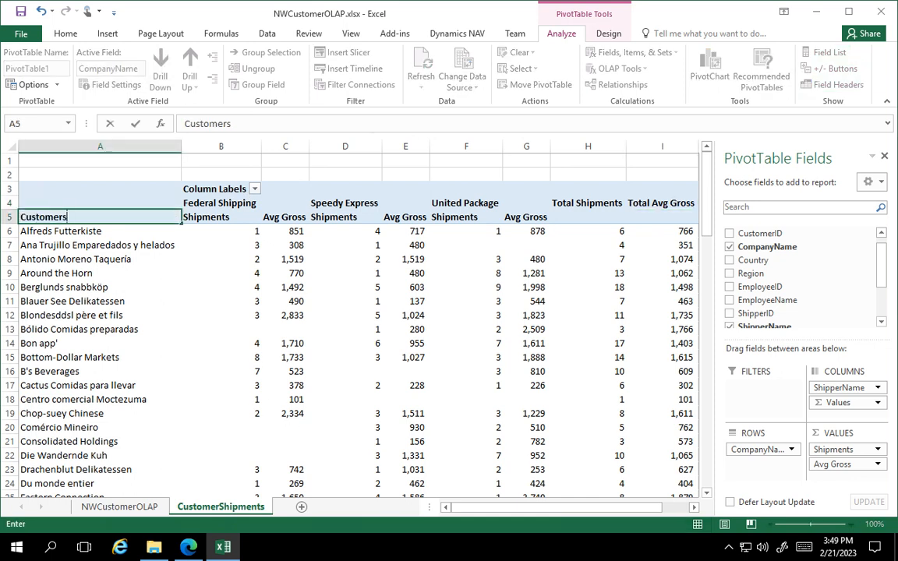
key("Return")
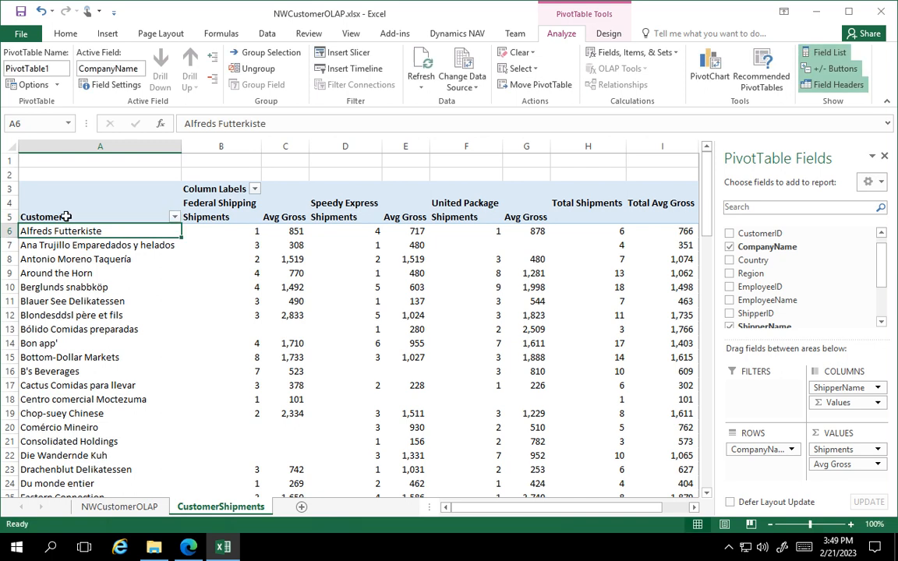
left_click(66, 217)
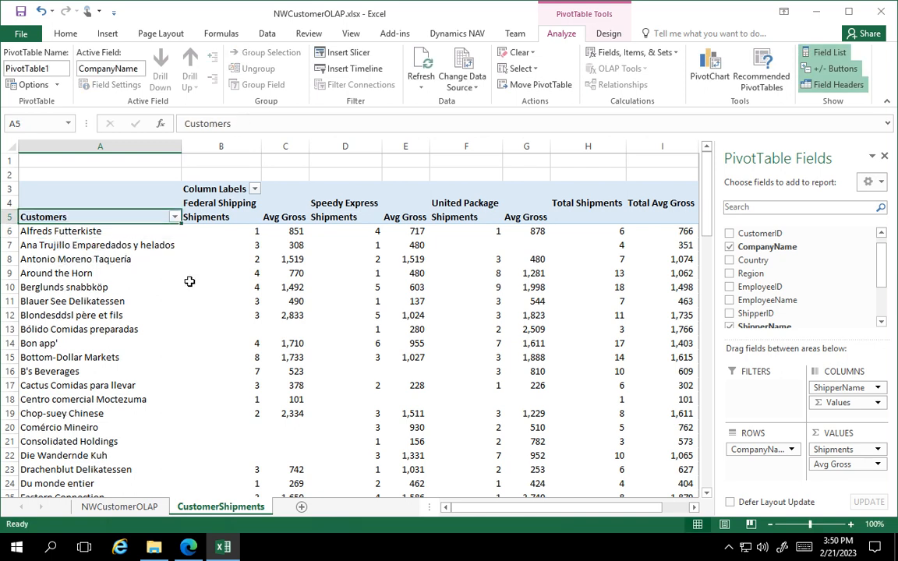
left_click(219, 190)
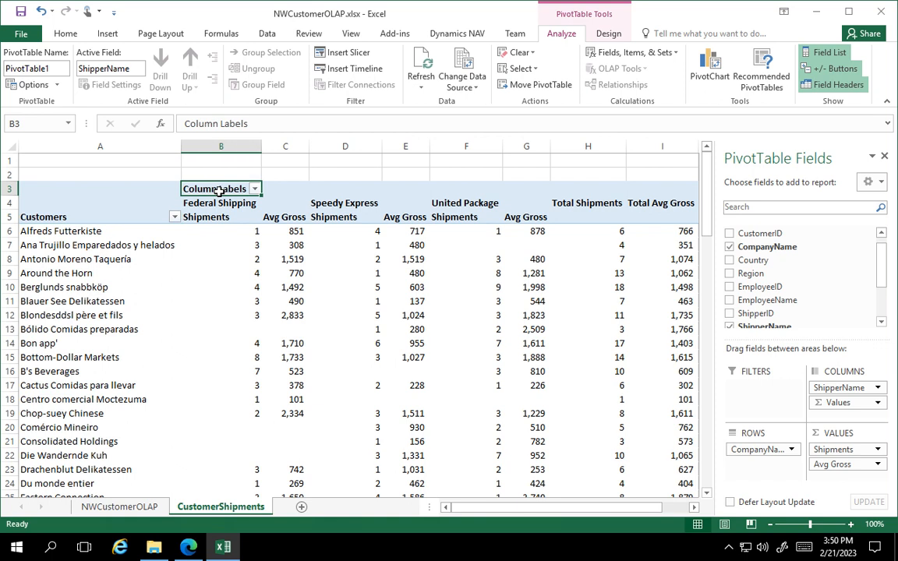
type("Shipments")
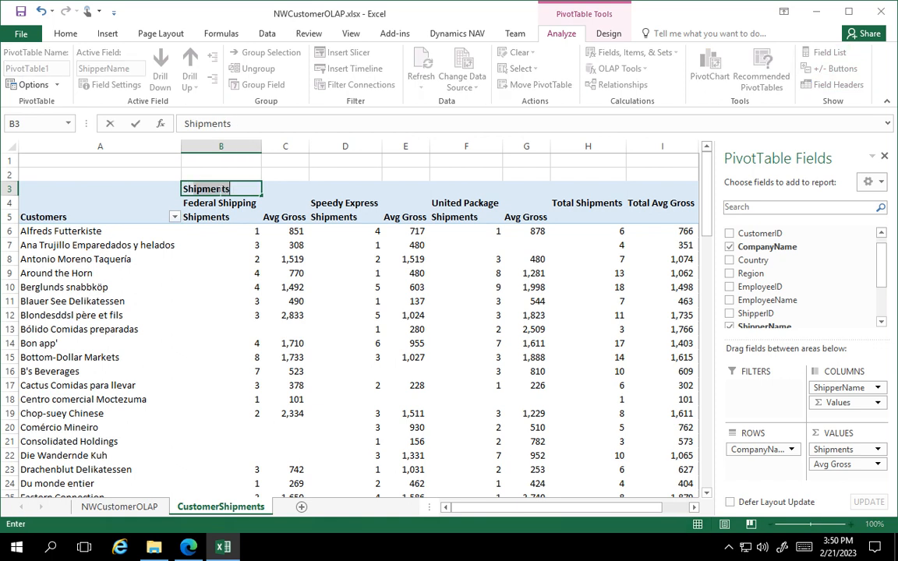
type("pers")
key("Return")
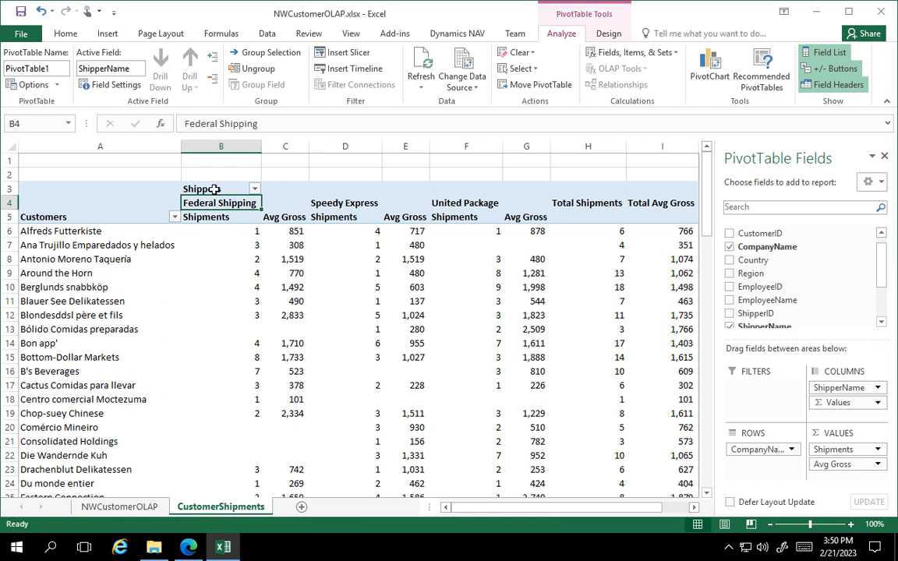
left_click(214, 189)
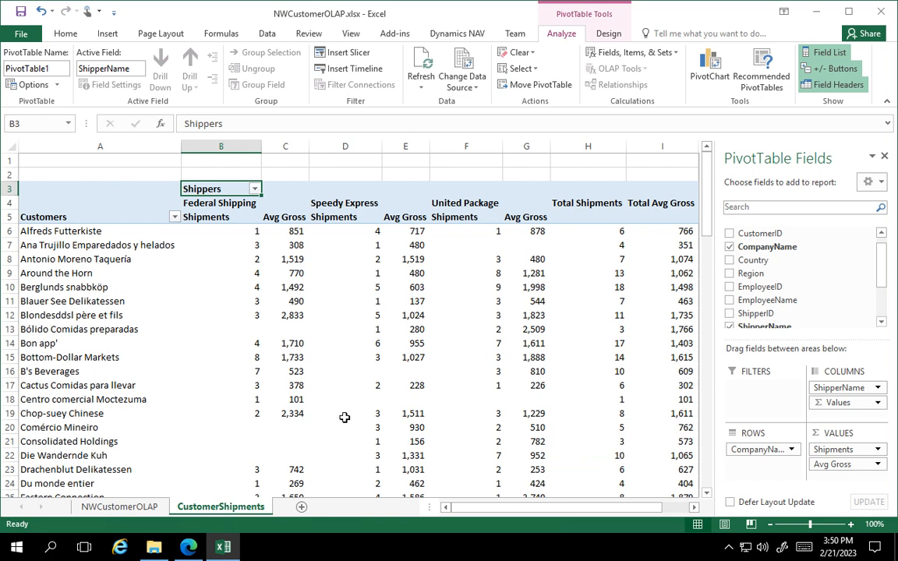
Examine the shipment counts and average gross values per customer and shipper, down to the Grand Total row.
mouse_move(345, 417)
scroll(355, 443, "down", 3)
scroll(354, 444, "up", 2)
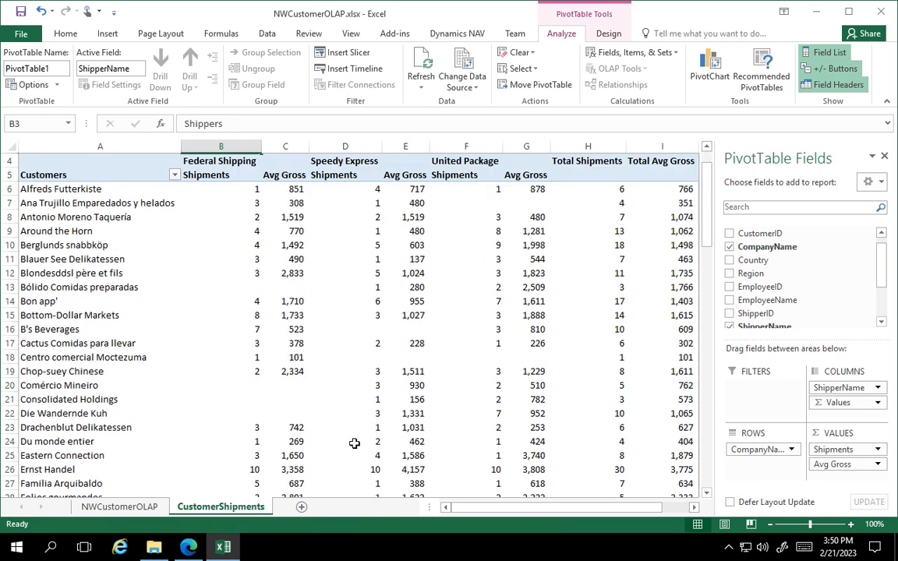
scroll(354, 443, "up", 1)
scroll(354, 443, "down", 2)
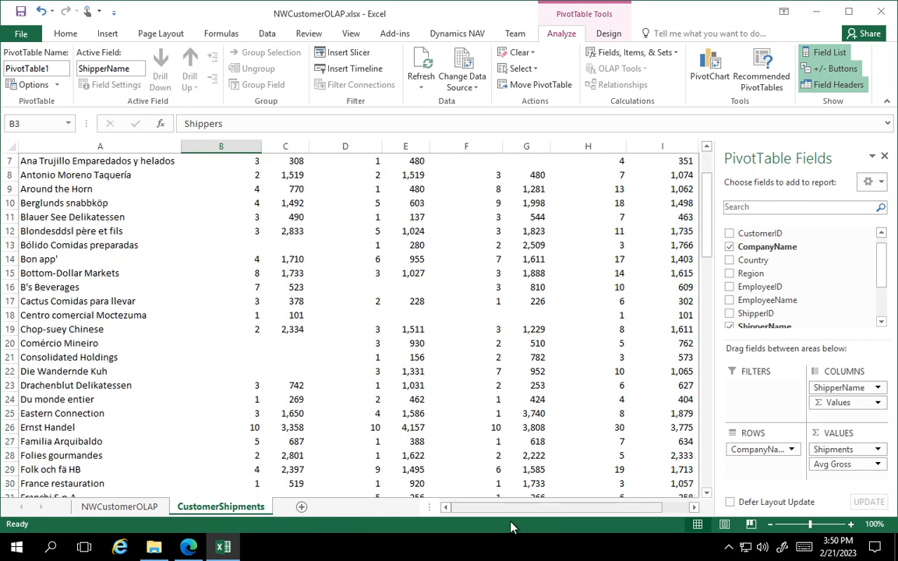
mouse_move(502, 512)
left_mouse_down()
mouse_move(565, 513)
mouse_move(503, 513)
left_mouse_up()
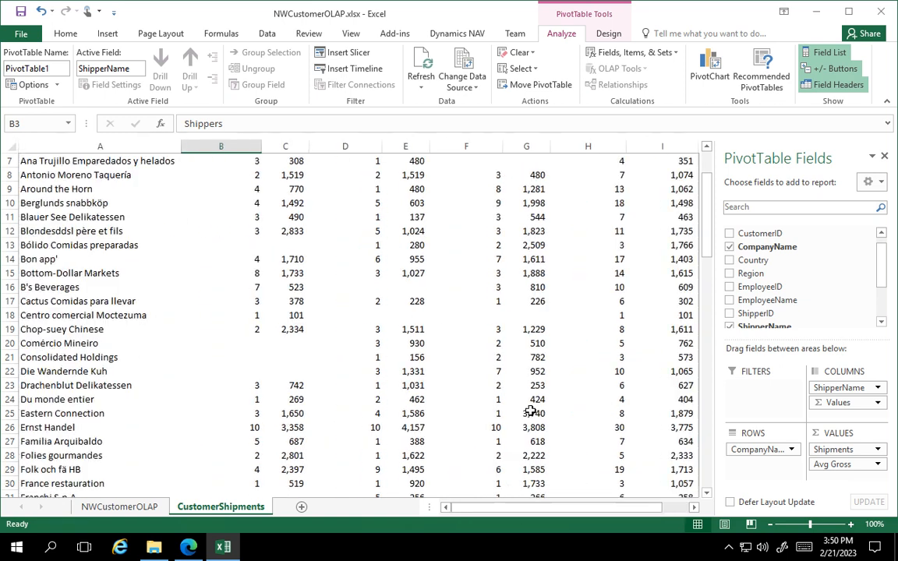
scroll(531, 403, "up", 2)
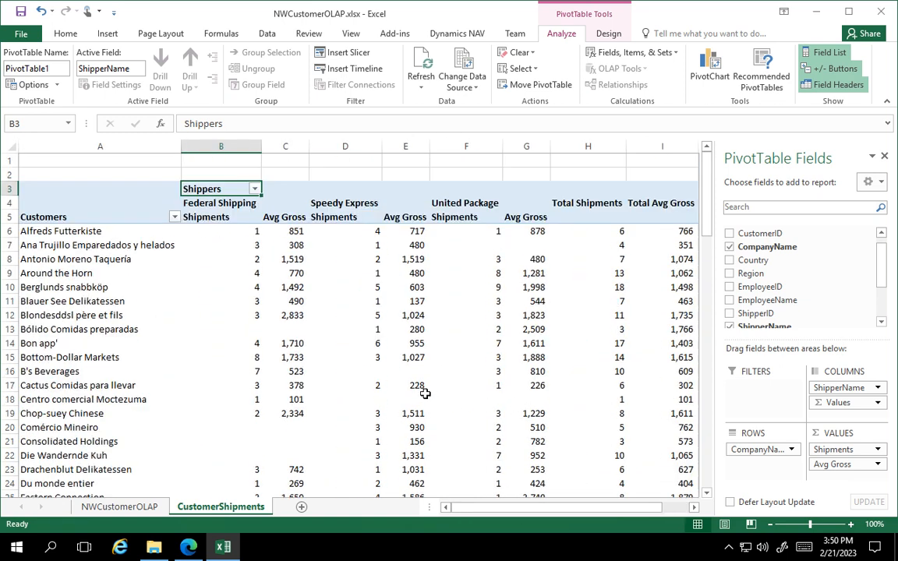
mouse_move(405, 386)
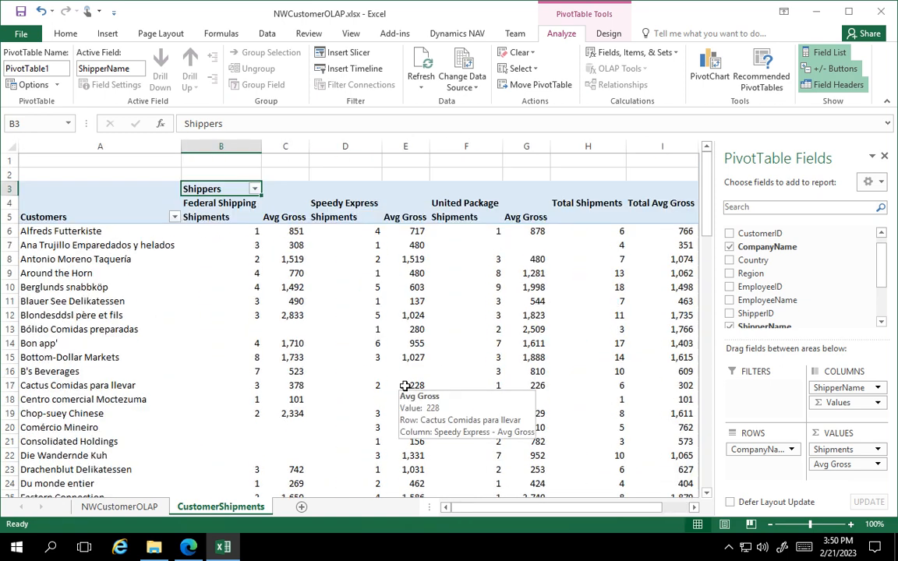
left_click_drag(706, 231, 705, 489)
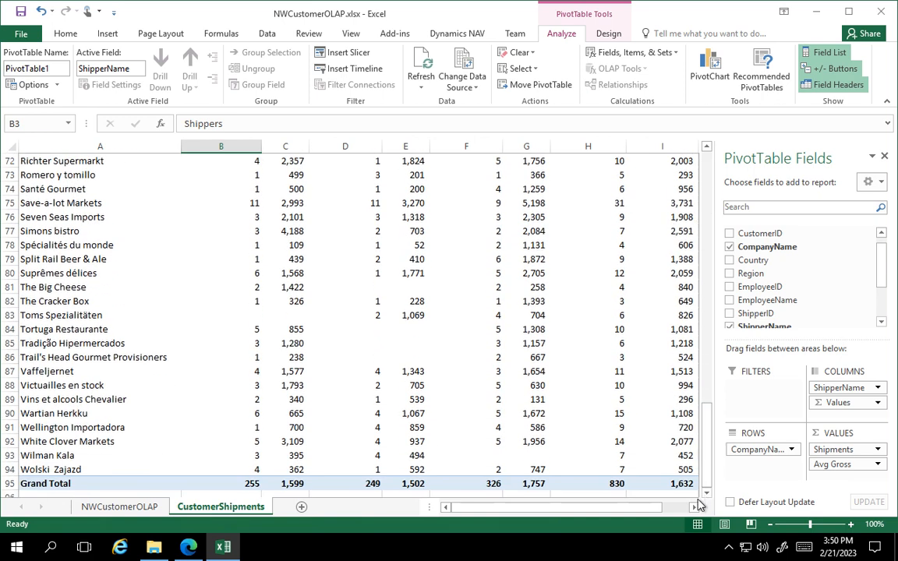
left_click(527, 485)
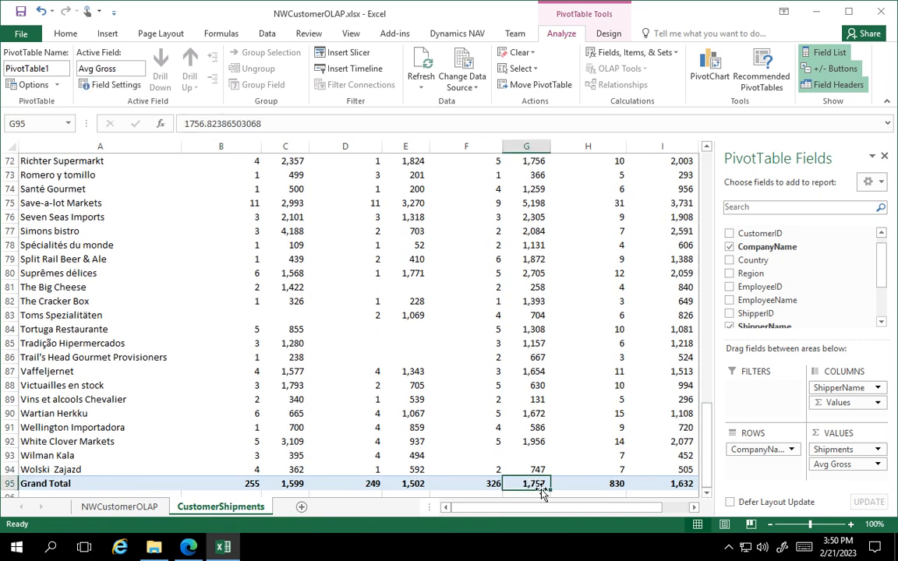
Compare the Grand Total average gross values of the three shippers in the CustomerShipments PivotTable.
left_click(412, 486)
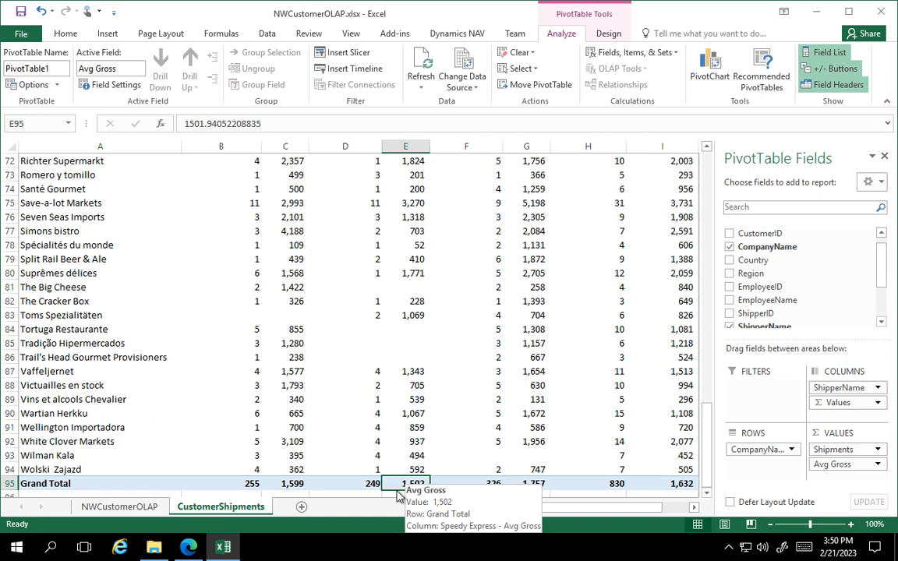
left_click(290, 485)
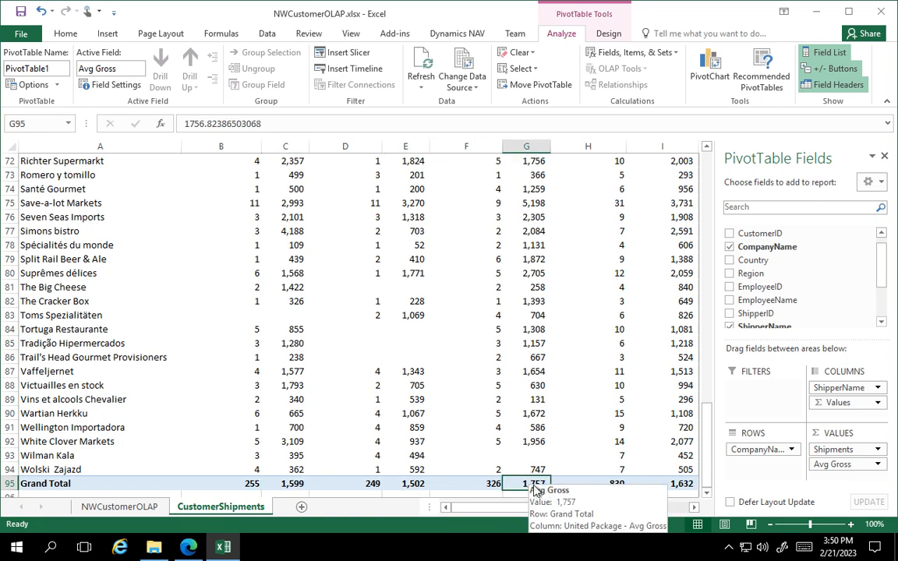
left_click(528, 483)
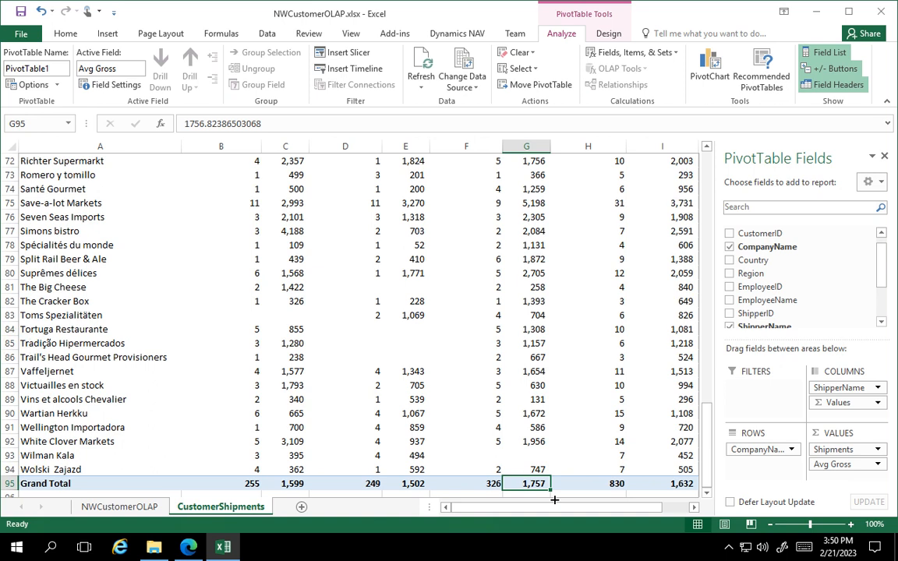
left_click_drag(705, 457, 706, 166)
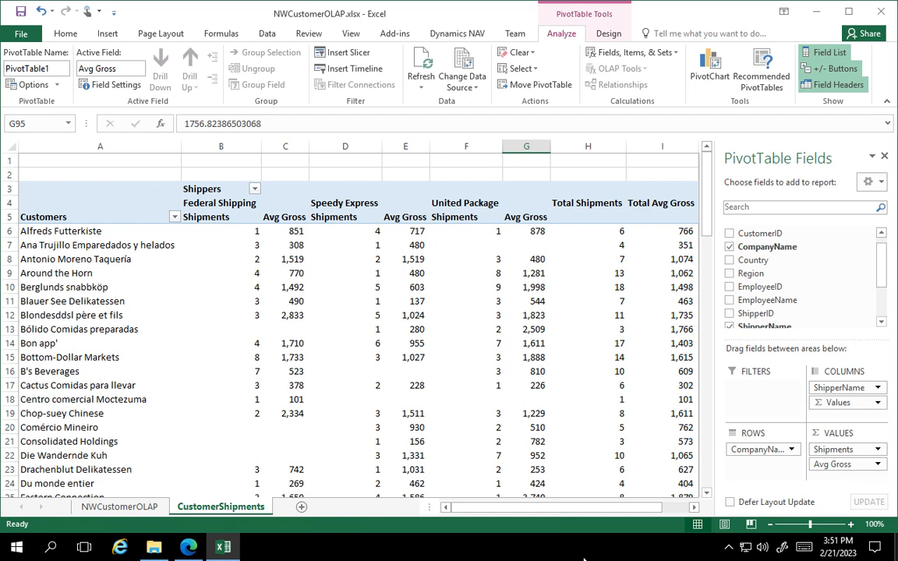
Open the NWCustomerOLAP sheet and check the customer analysis requirements on the assignment page in Edge, returning to Excel.
left_click(125, 507)
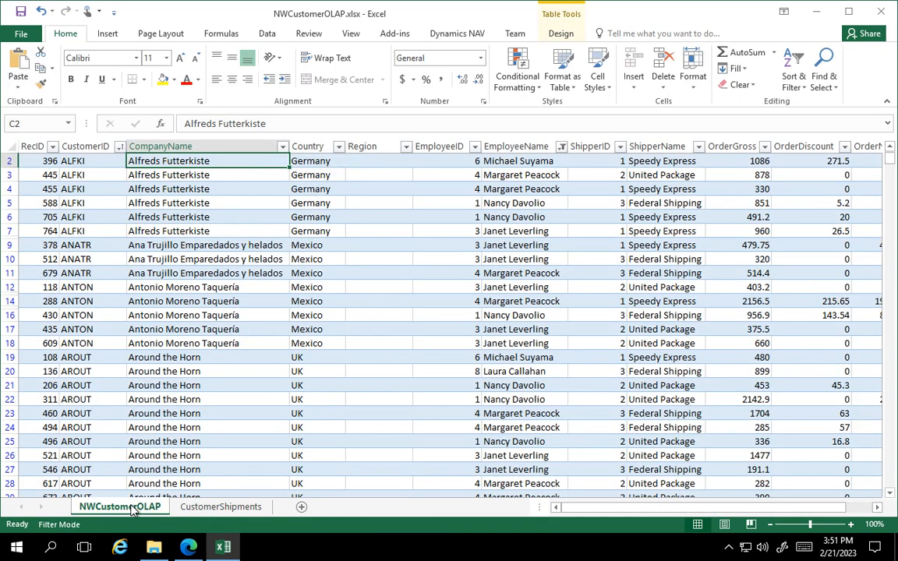
left_click(192, 549)
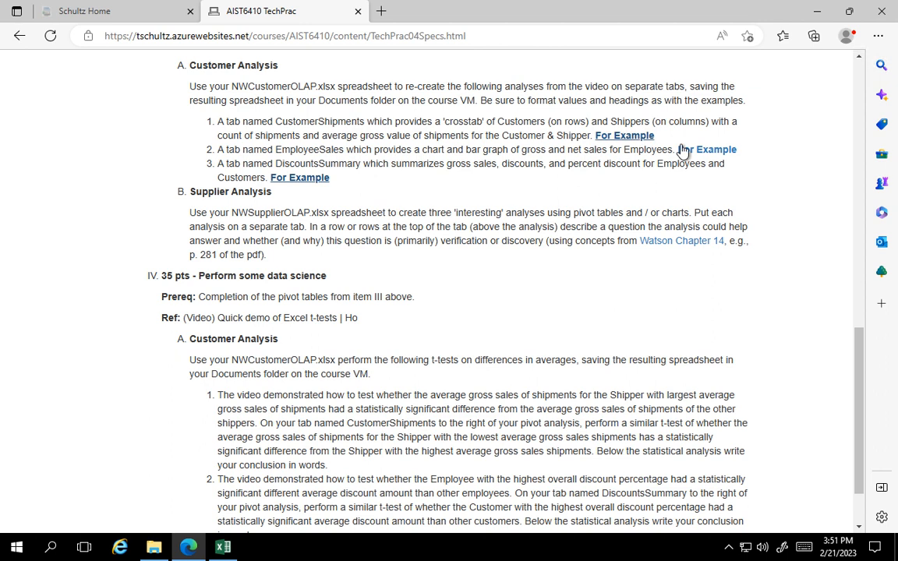
left_click(225, 547)
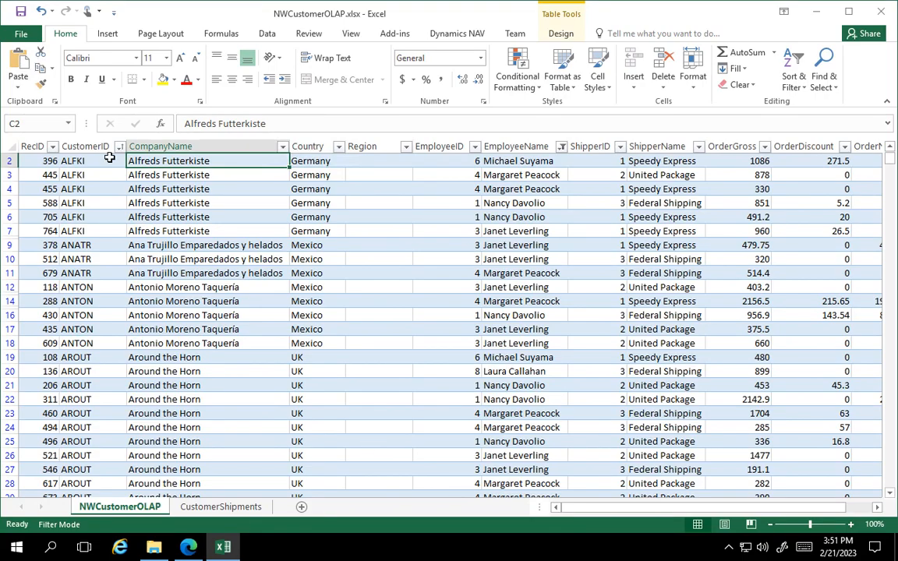
Insert a PivotChart on a new worksheet, based on the NWCustomerOLAP data table.
left_click(378, 254)
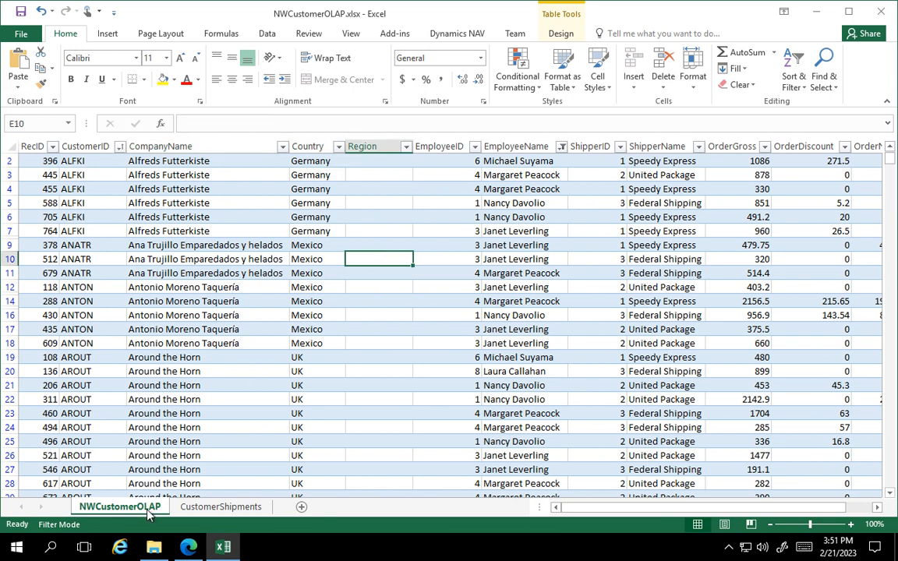
left_click(107, 35)
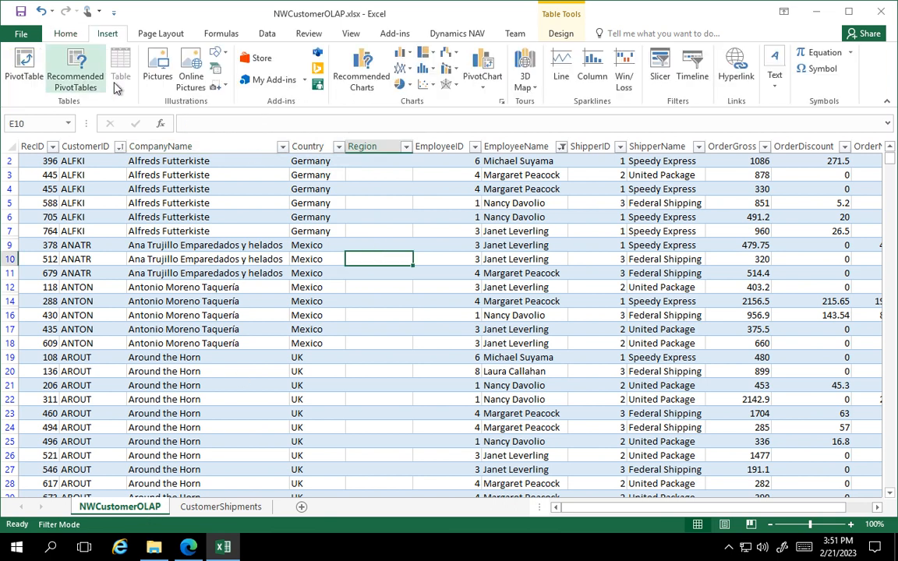
left_click(484, 89)
left_click(499, 102)
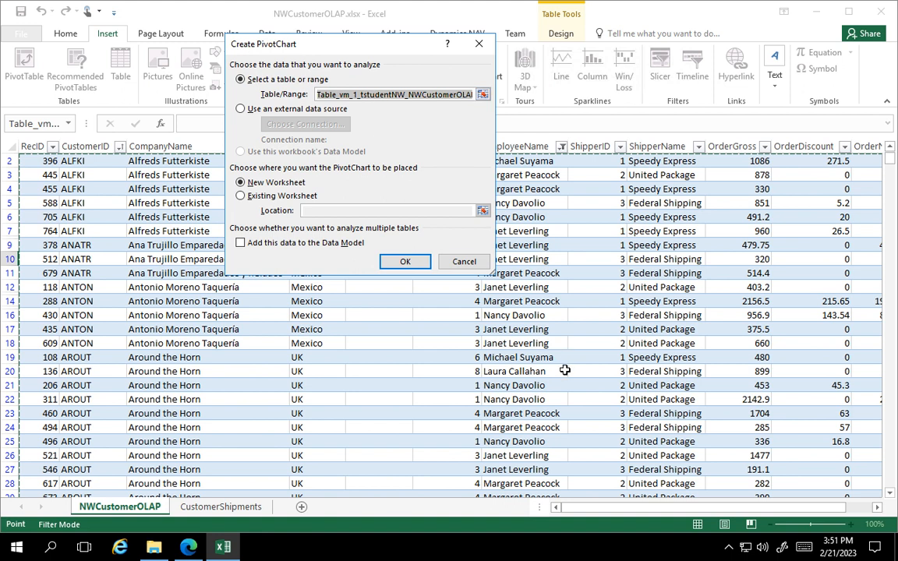
left_click(406, 263)
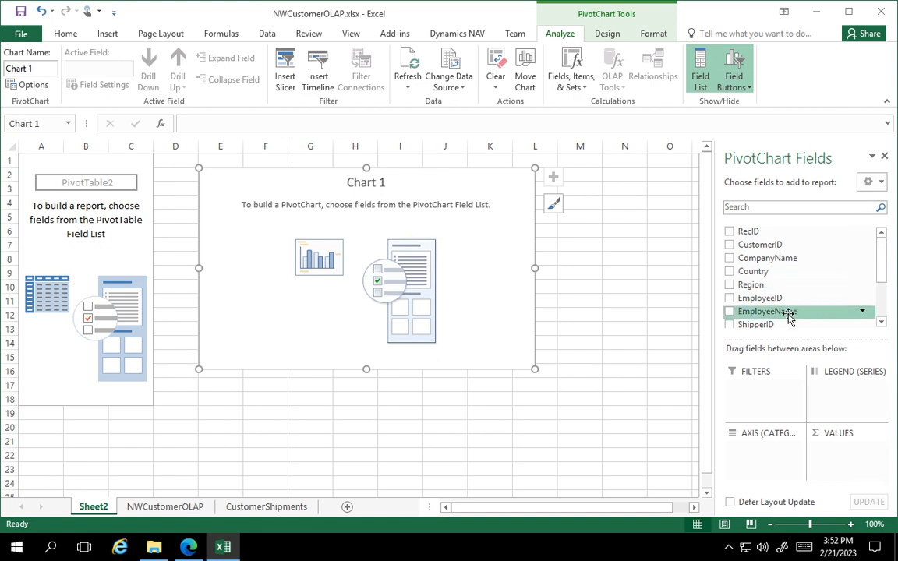
Use EmployeeName as the PivotChart's axis category and add OrderGross and OrderNet as its summed values.
left_click_drag(790, 316, 769, 453)
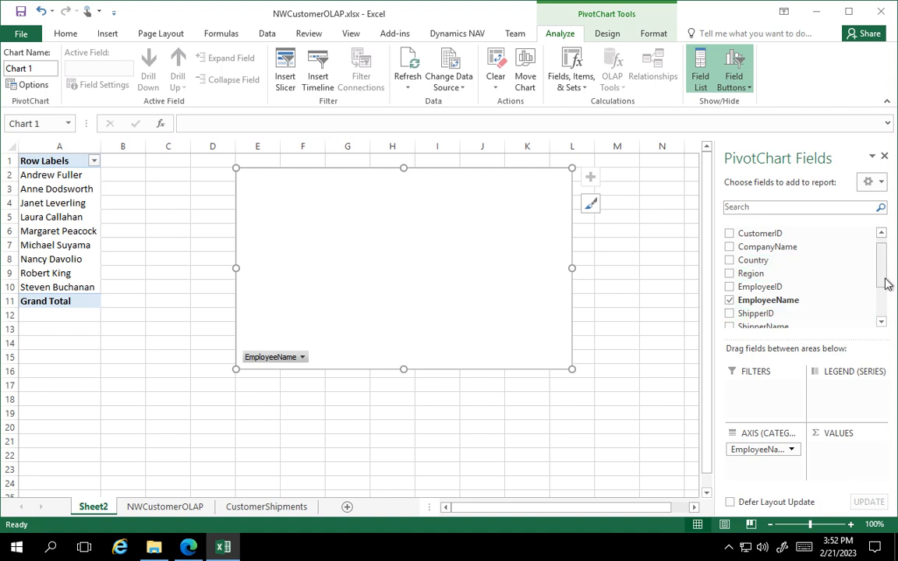
left_click_drag(886, 284, 877, 315)
left_click_drag(737, 275, 843, 458)
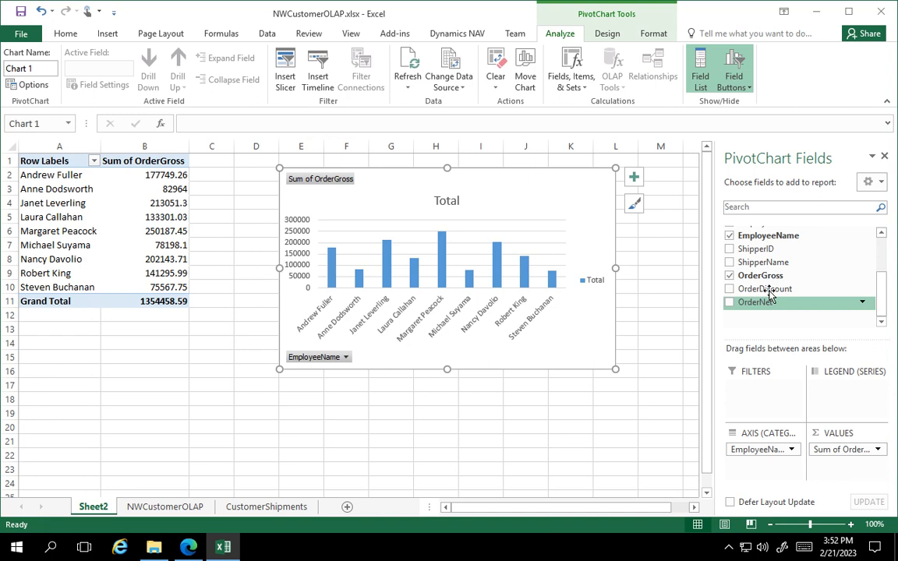
left_click_drag(762, 304, 840, 465)
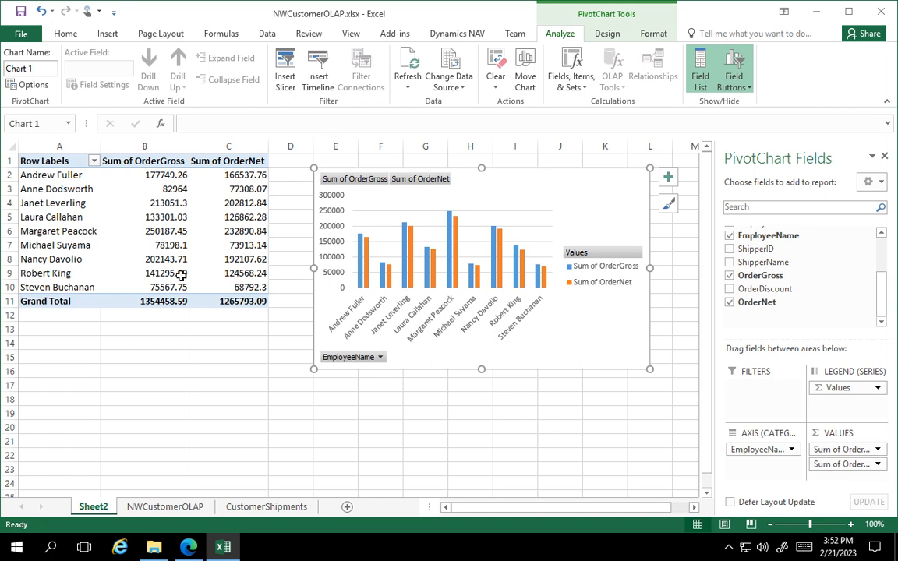
Rename the PivotTable headings in row 1 to Employees, Gross Sales and Net Sales.
left_click(63, 160)
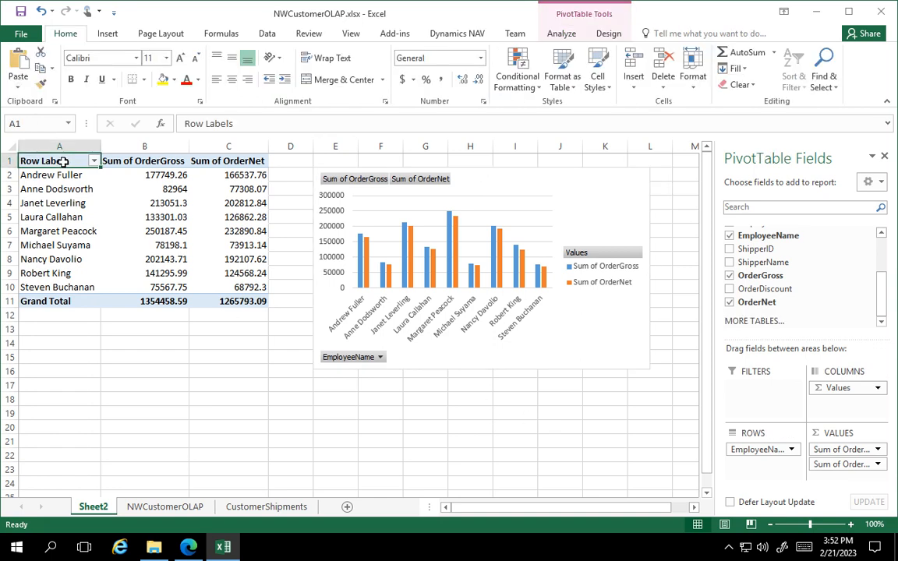
type("Employe")
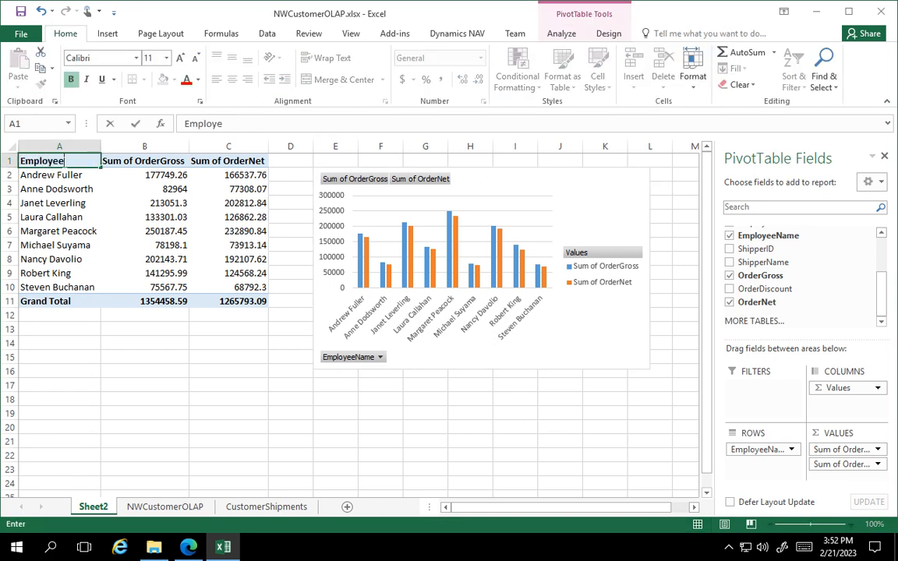
type("es")
key("Tab")
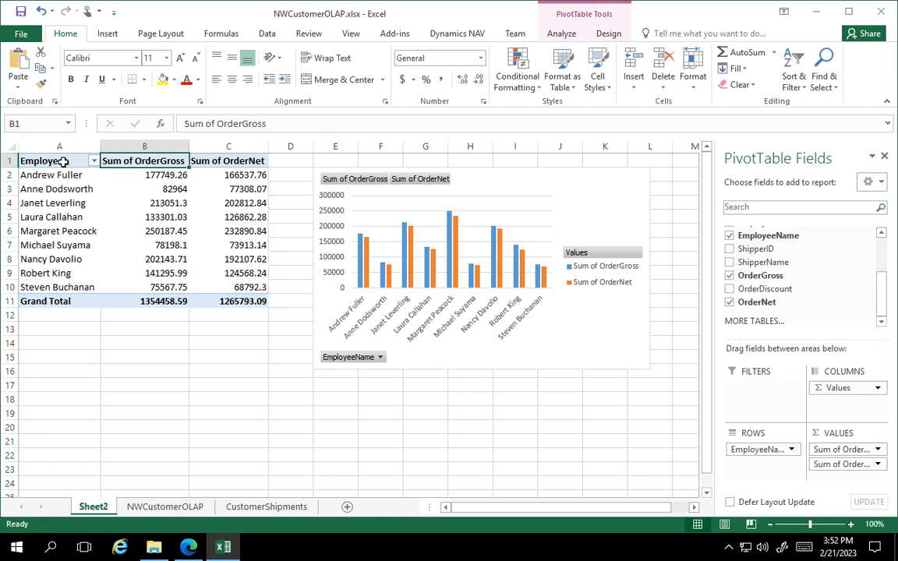
type("Gross")
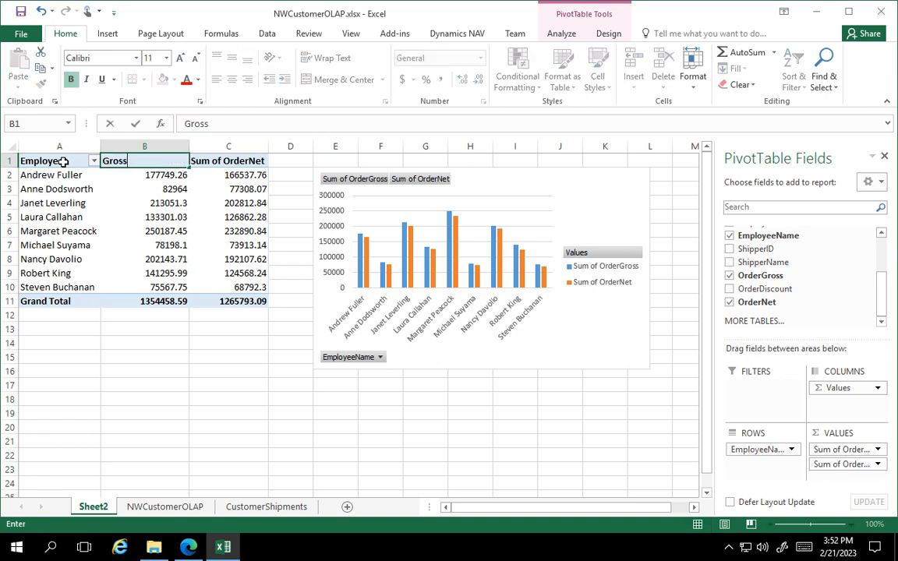
type(" Sales")
key("Tab")
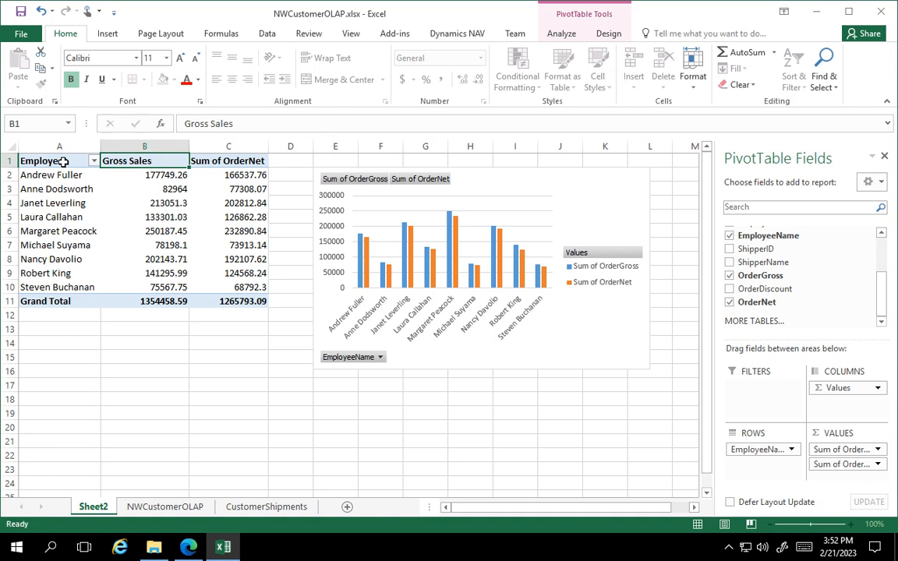
type("Net Sa")
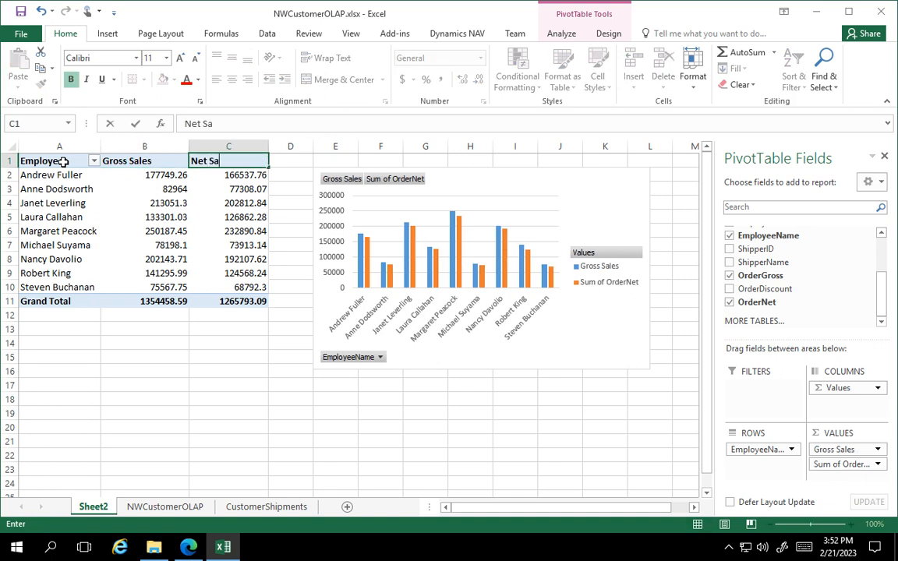
type("les")
key("Tab")
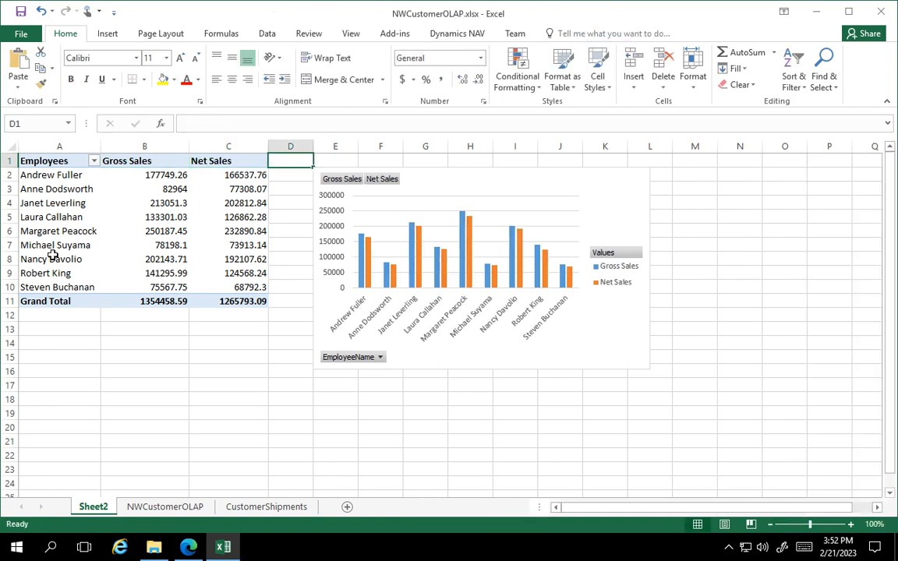
Format the Gross Sales value field as Accounting with 0 decimal places and no currency symbol.
left_click(147, 162)
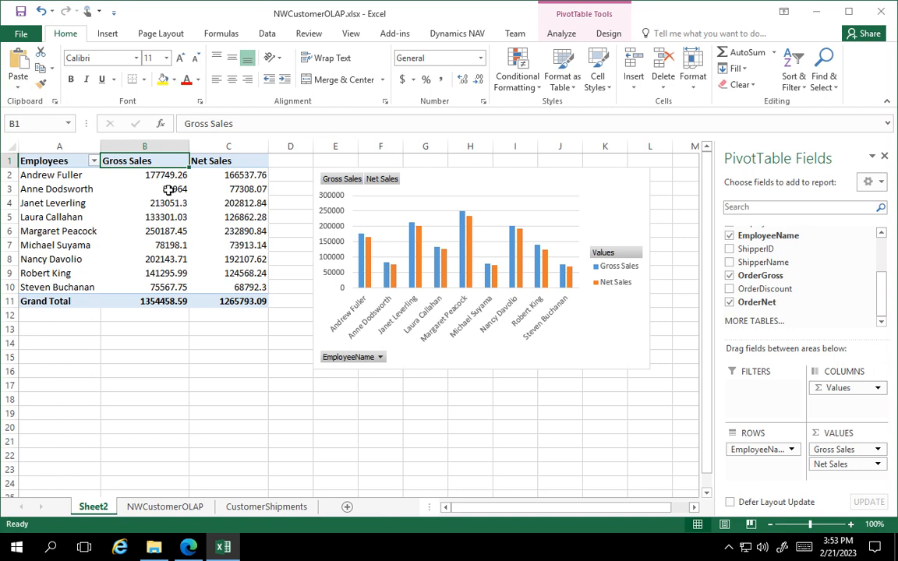
left_click(879, 451)
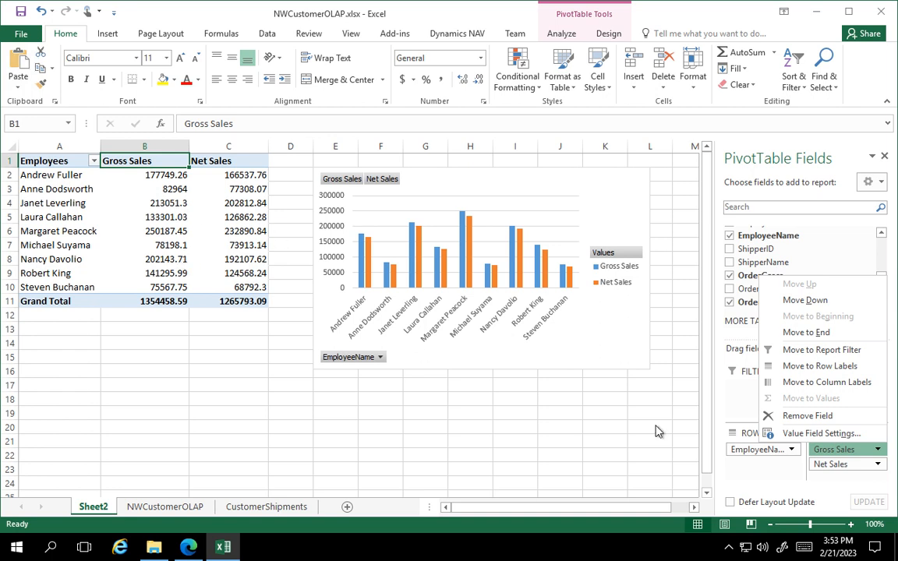
left_click(880, 455)
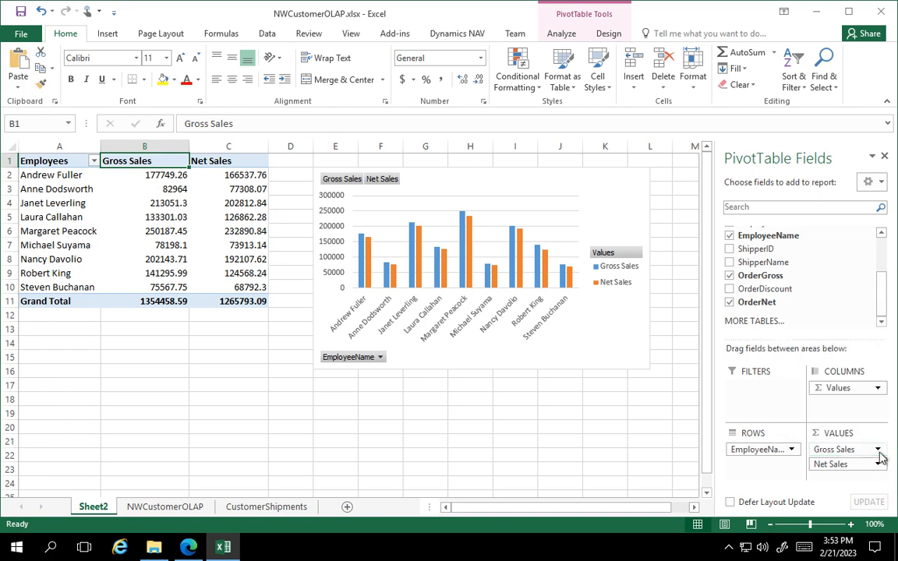
left_click(880, 455)
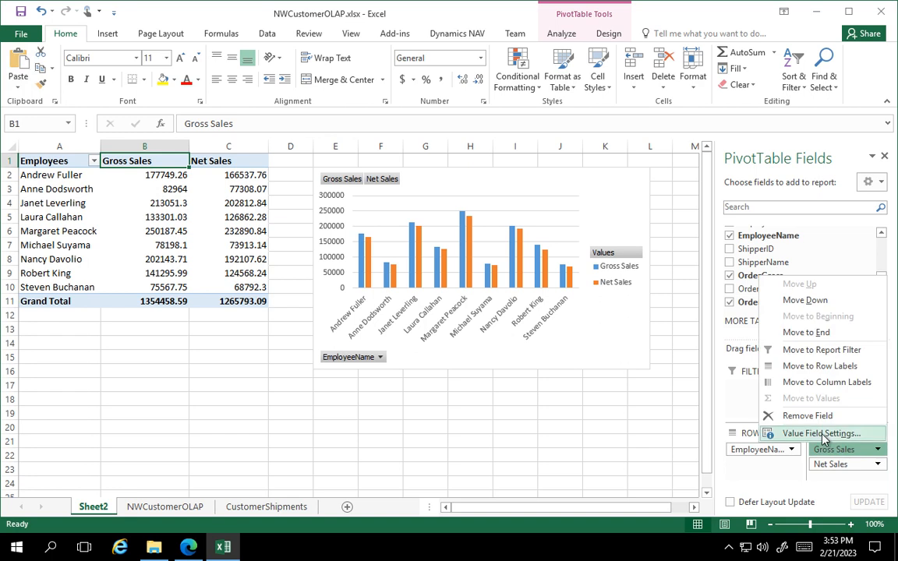
left_click(795, 433)
left_click(275, 253)
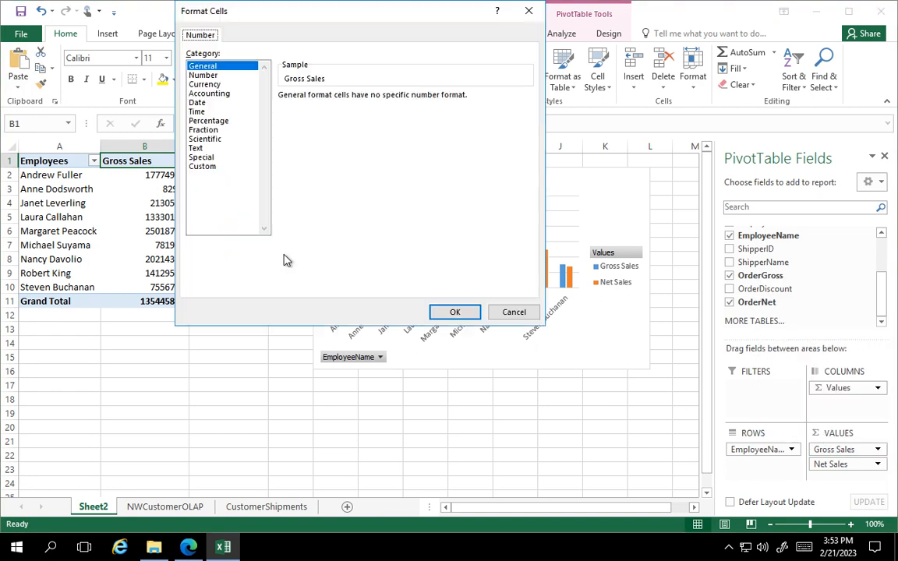
left_click(209, 94)
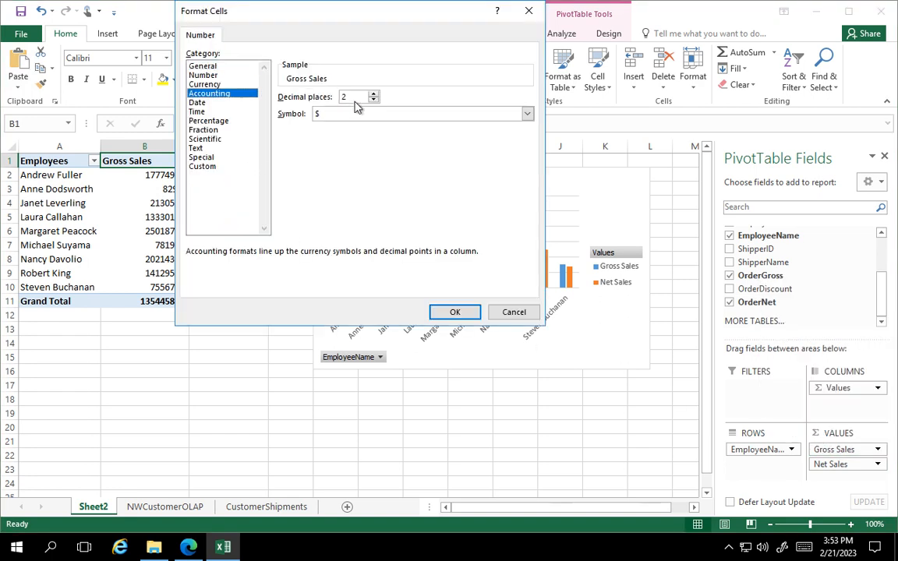
double_click(375, 100)
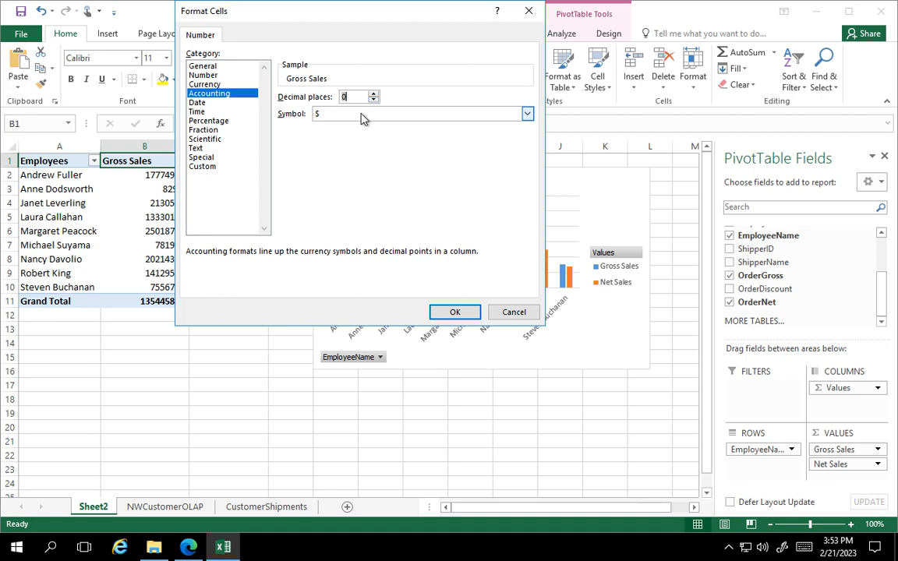
left_click(363, 114)
left_click(334, 127)
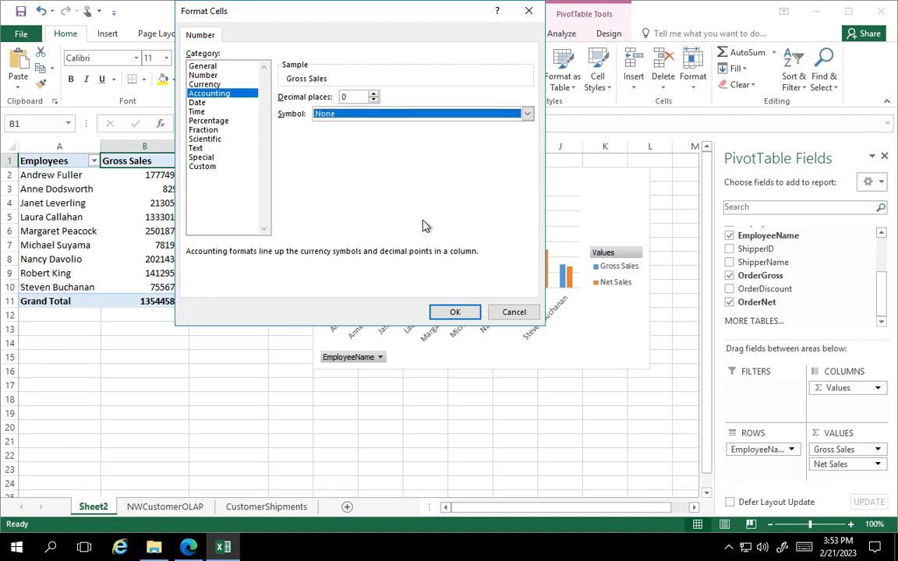
left_click(456, 312)
left_click(400, 252)
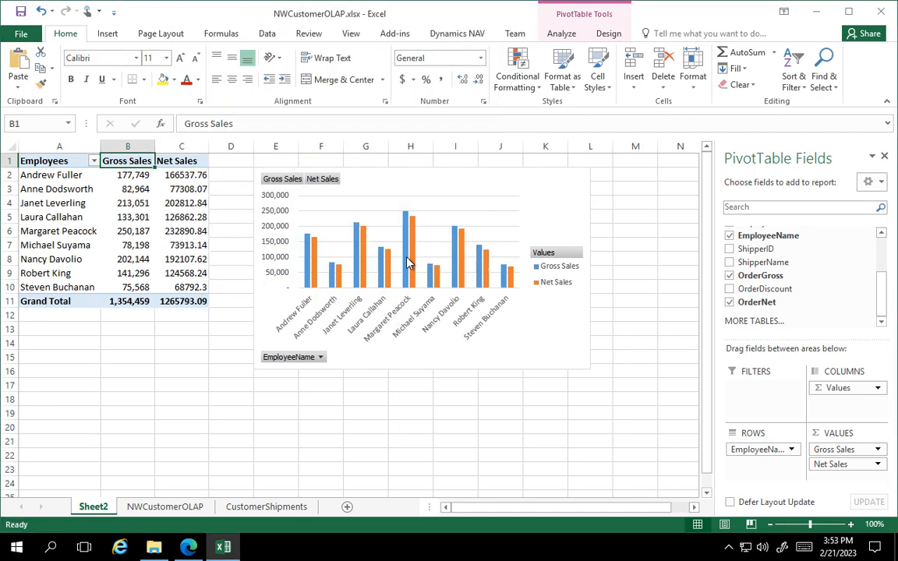
Format the Net Sales value field as Accounting with 0 decimal places and no currency symbol.
left_click(878, 465)
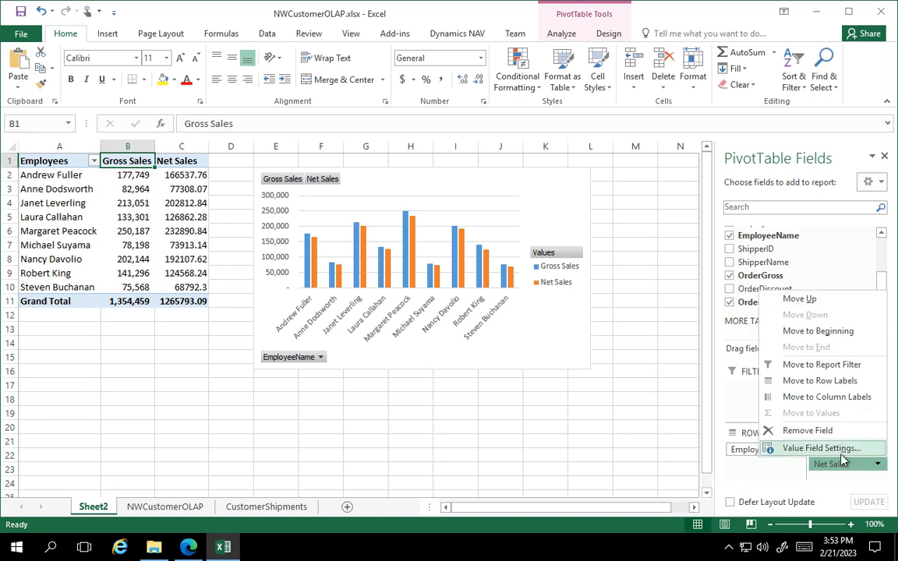
left_click(812, 447)
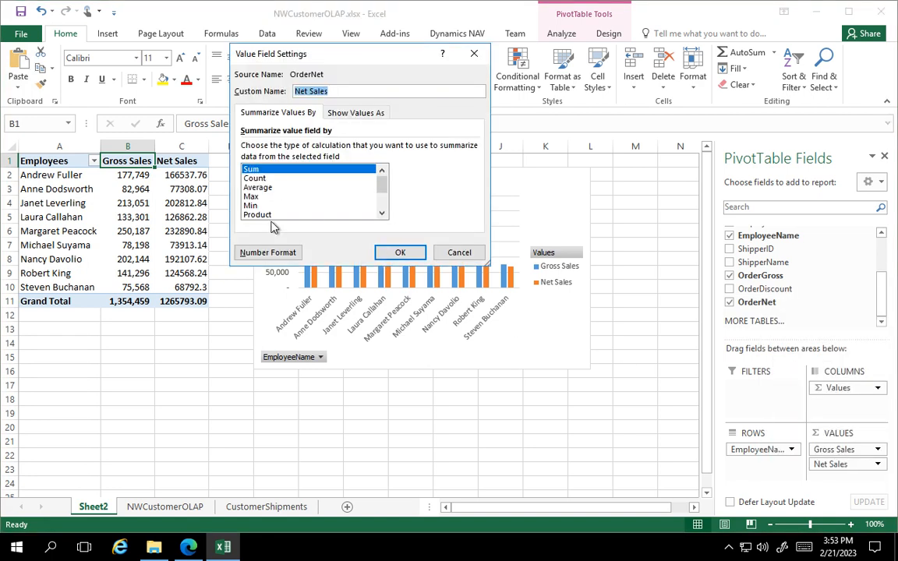
left_click(267, 253)
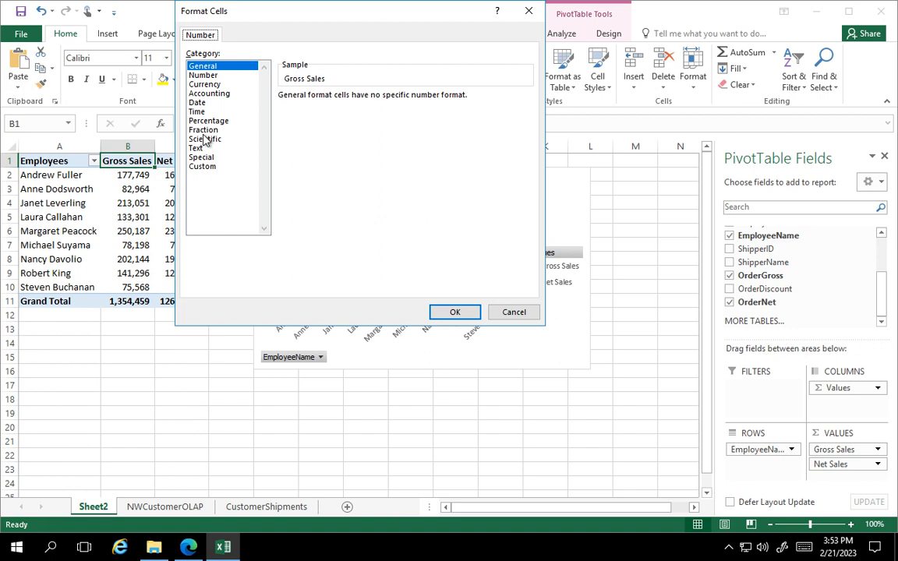
left_click(209, 93)
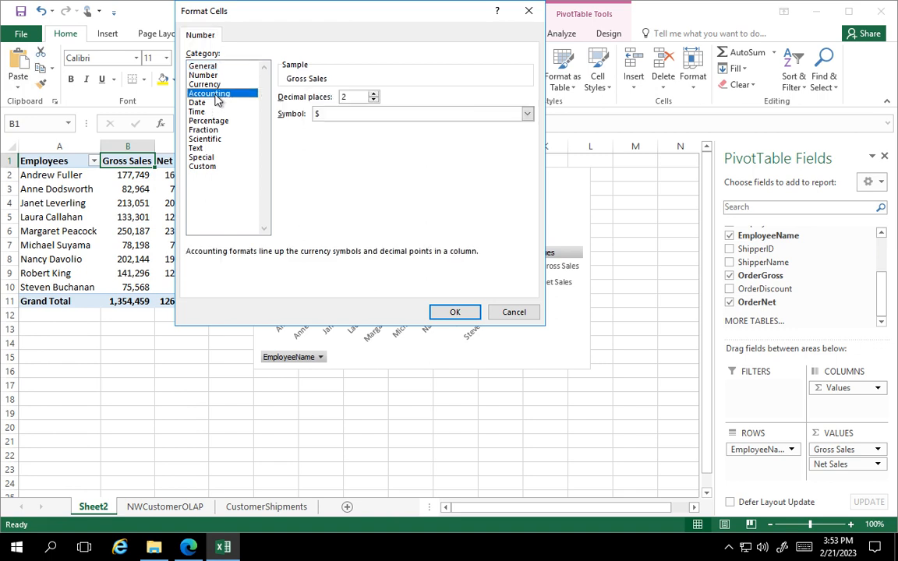
double_click(374, 100)
left_click(328, 114)
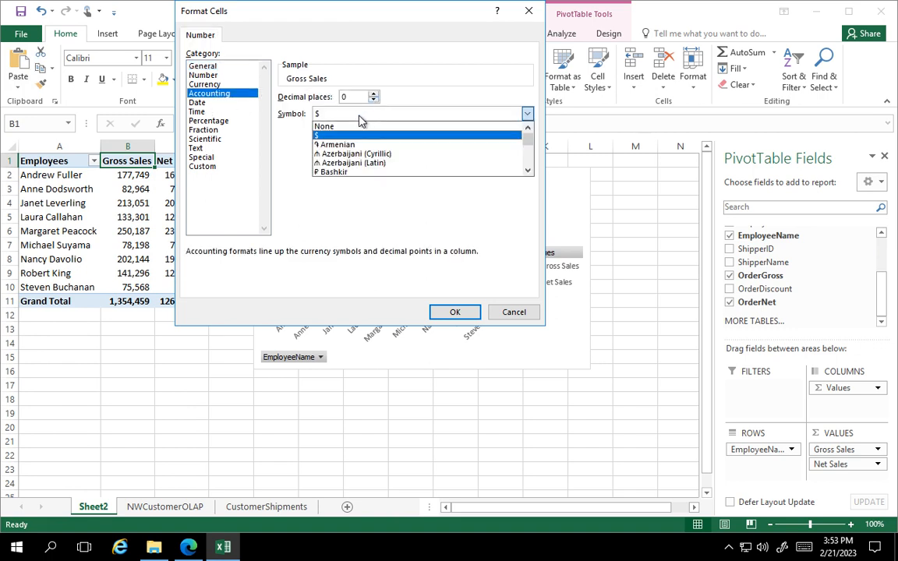
left_click(320, 124)
left_click(456, 312)
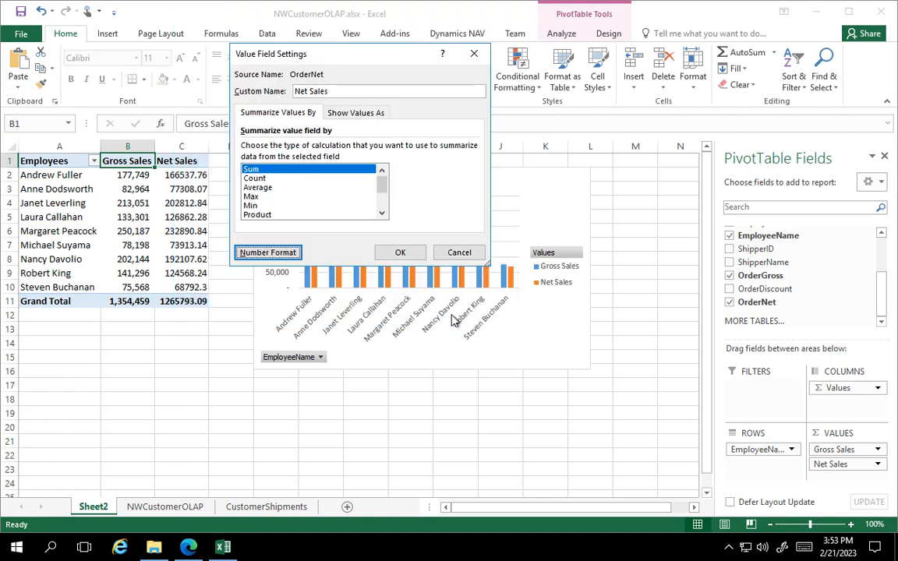
left_click(403, 254)
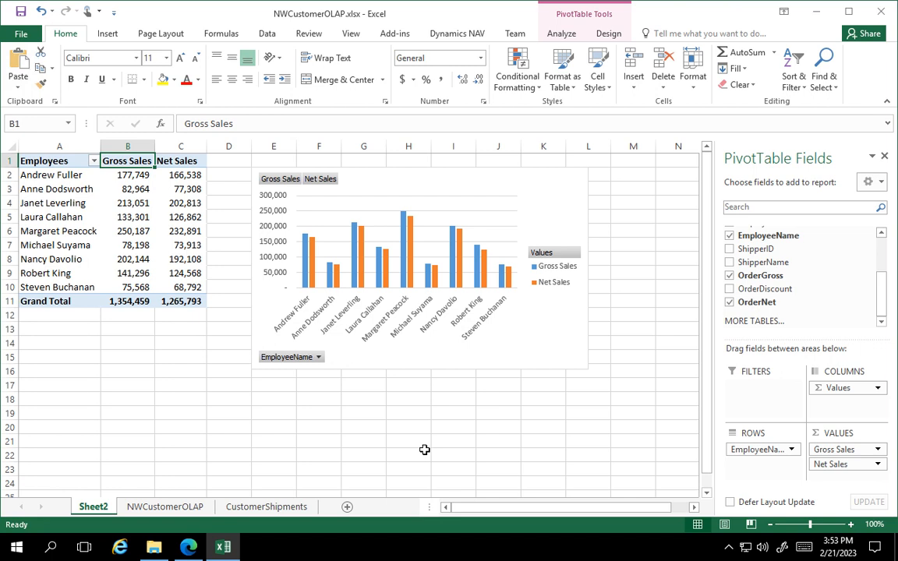
Filter the PivotChart's EmployeeName axis to only the second and fourth employees in the list.
left_click(275, 183)
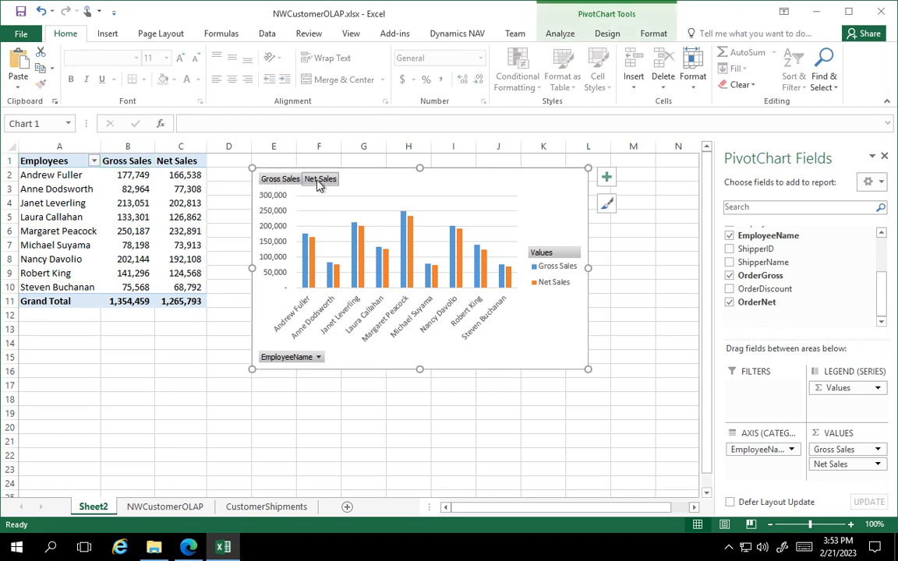
left_click(318, 357)
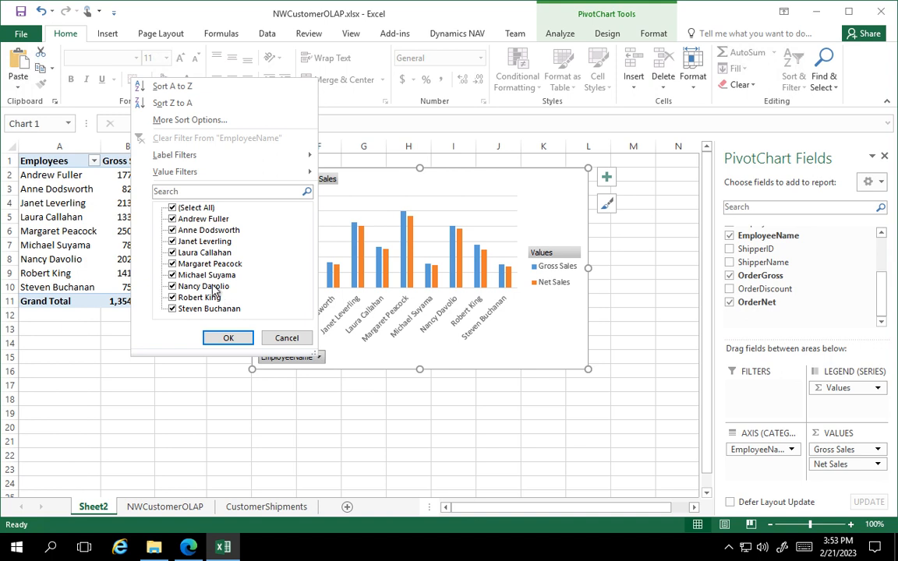
left_click(173, 207)
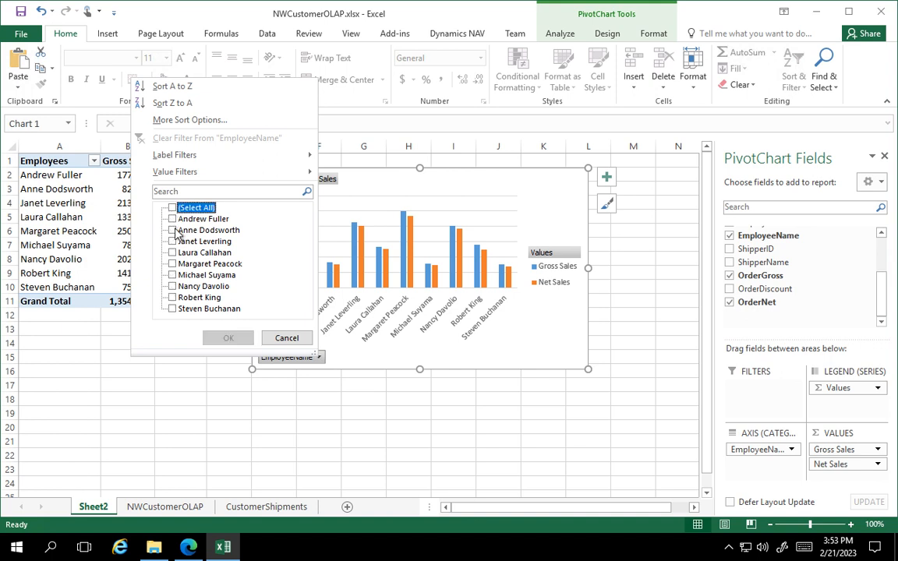
left_click(174, 230)
left_click(173, 253)
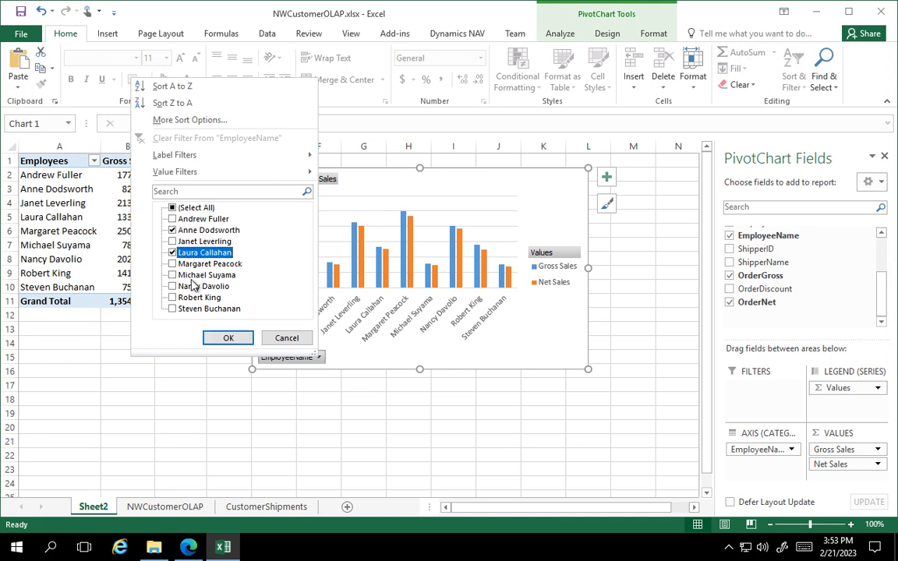
left_click(228, 338)
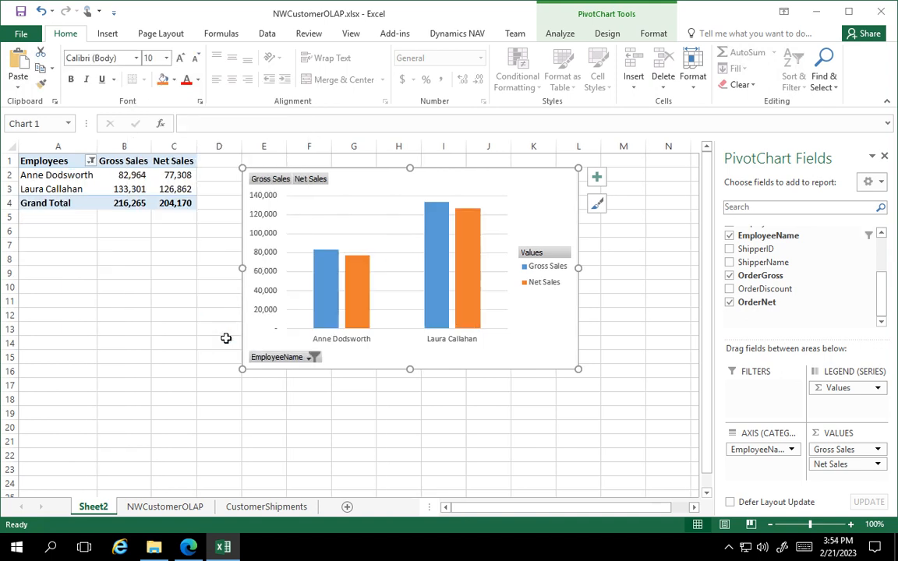
Reselect all employees in the PivotChart's EmployeeName filter and deselect the chart.
left_click(313, 357)
left_click(165, 209)
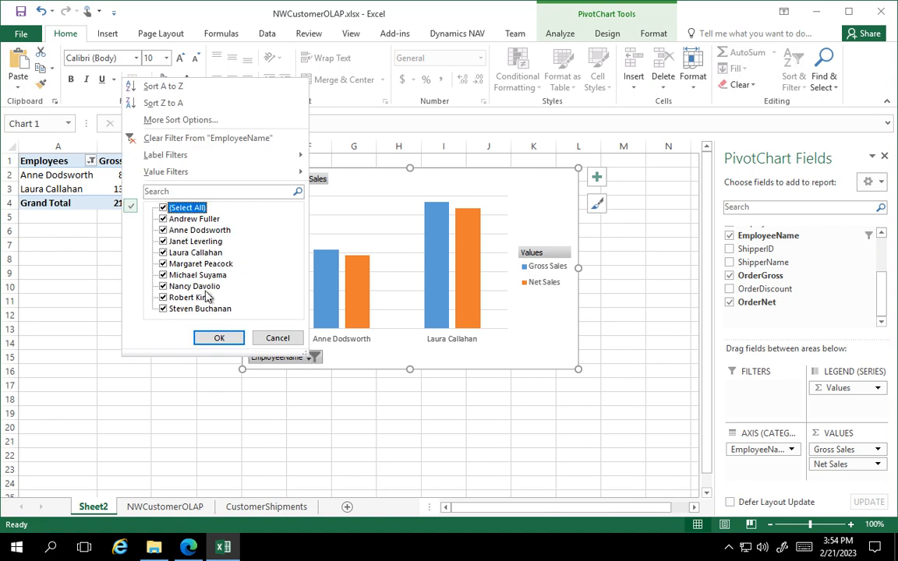
left_click(230, 340)
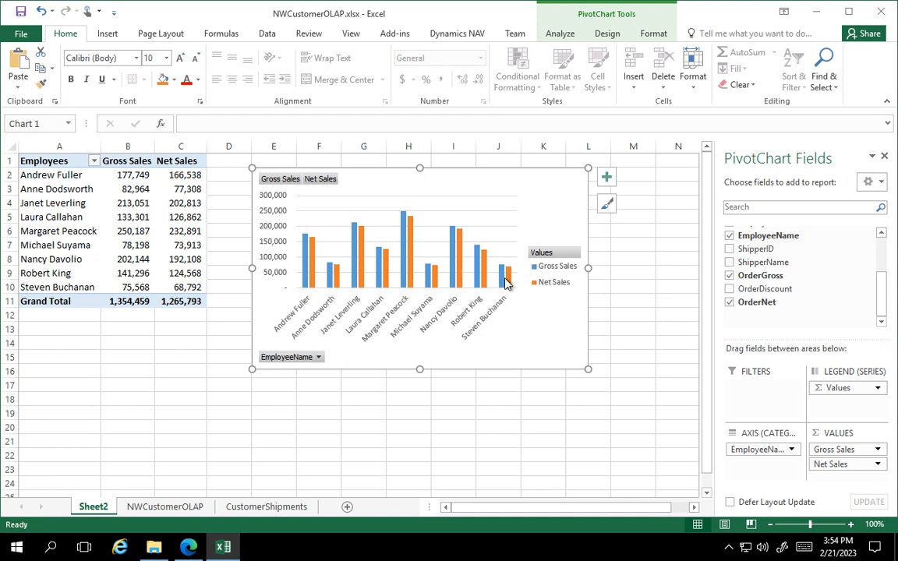
mouse_move(510, 284)
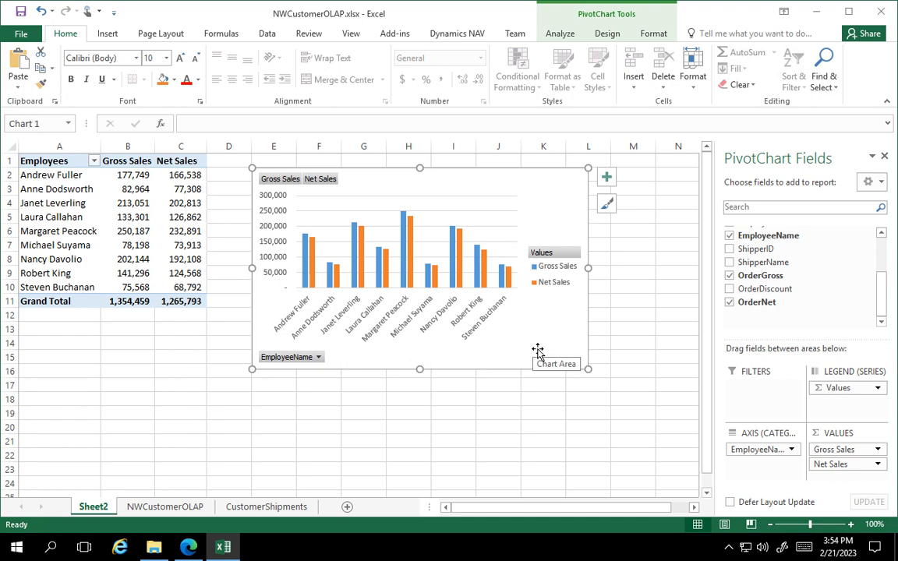
left_click(644, 341)
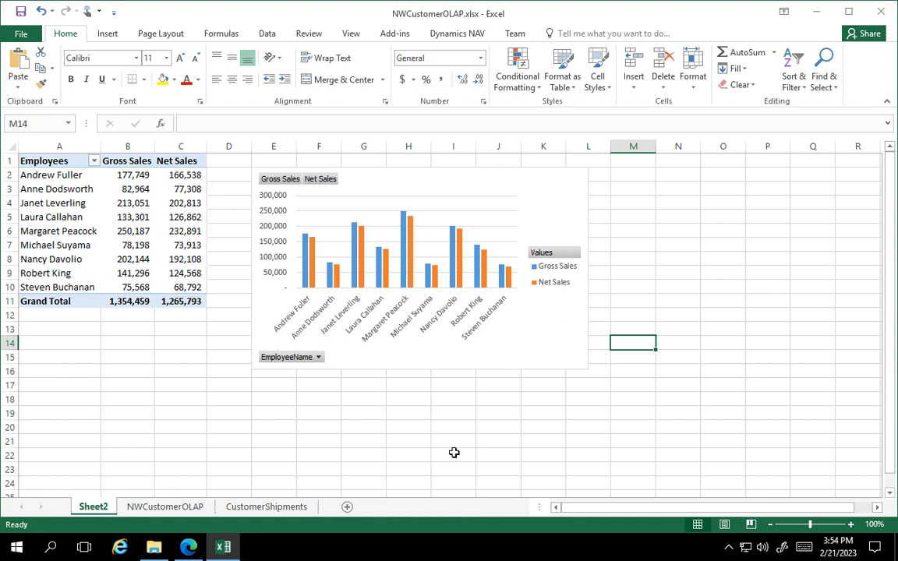
Rename the Sheet2 worksheet as EmployeeSales and move it to the end, after CustomerShipments.
right_click(94, 507)
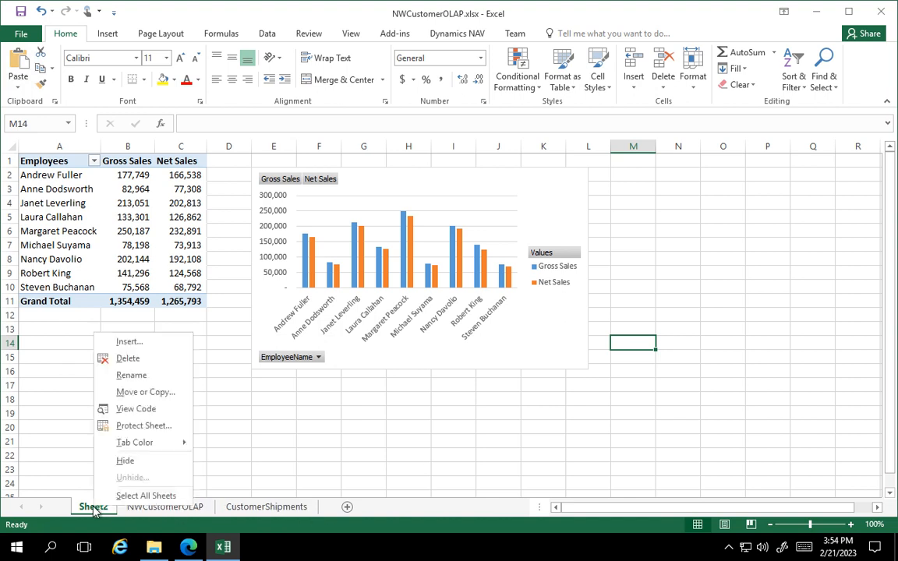
left_click(124, 376)
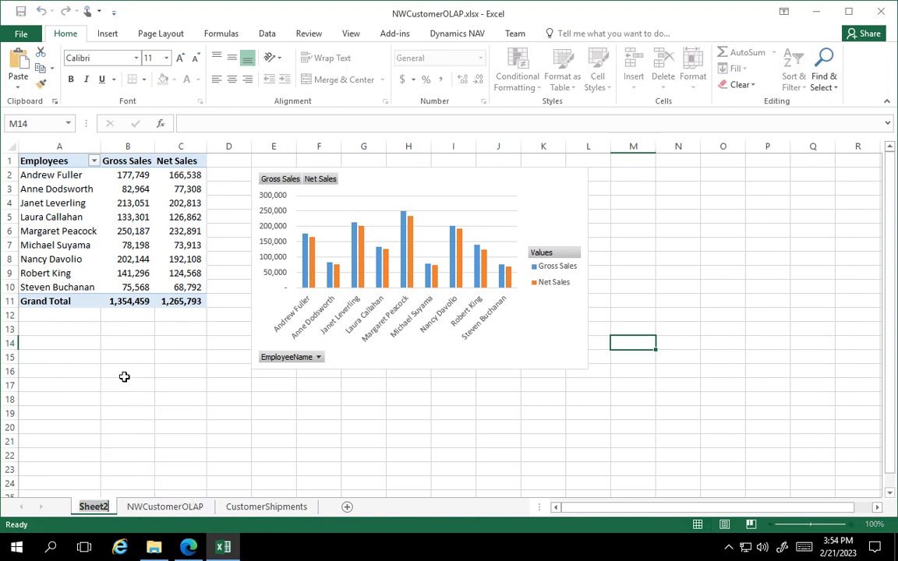
type("Empl")
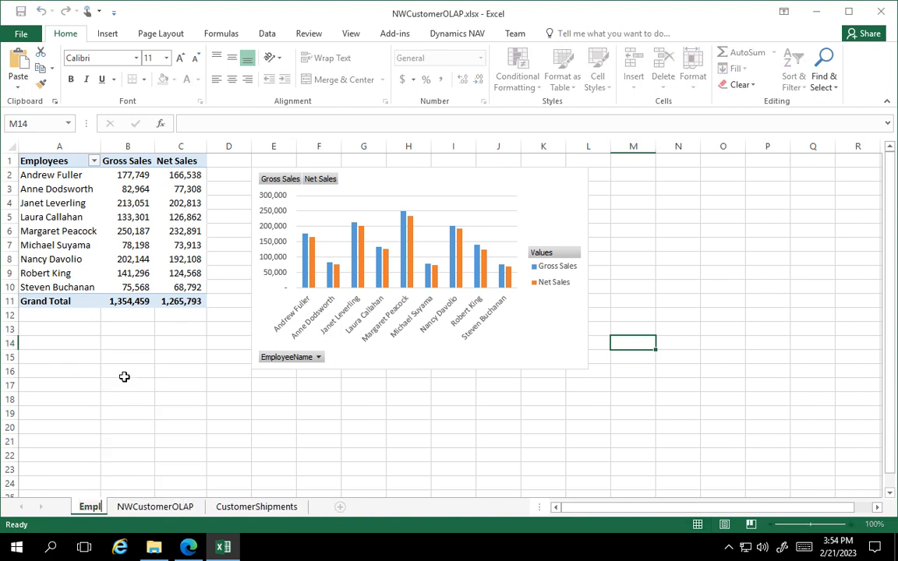
type("oyeeSales")
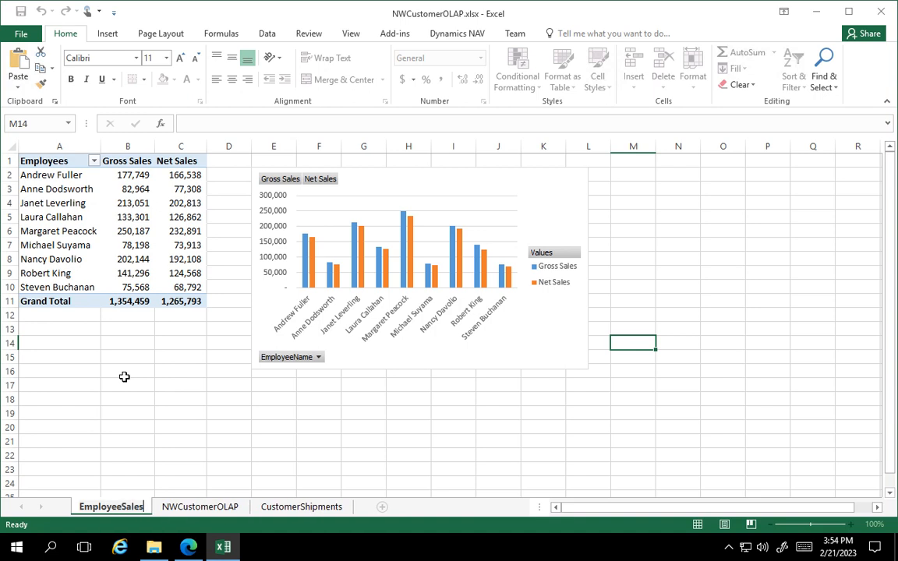
left_click(139, 399)
left_click_drag(133, 506, 358, 514)
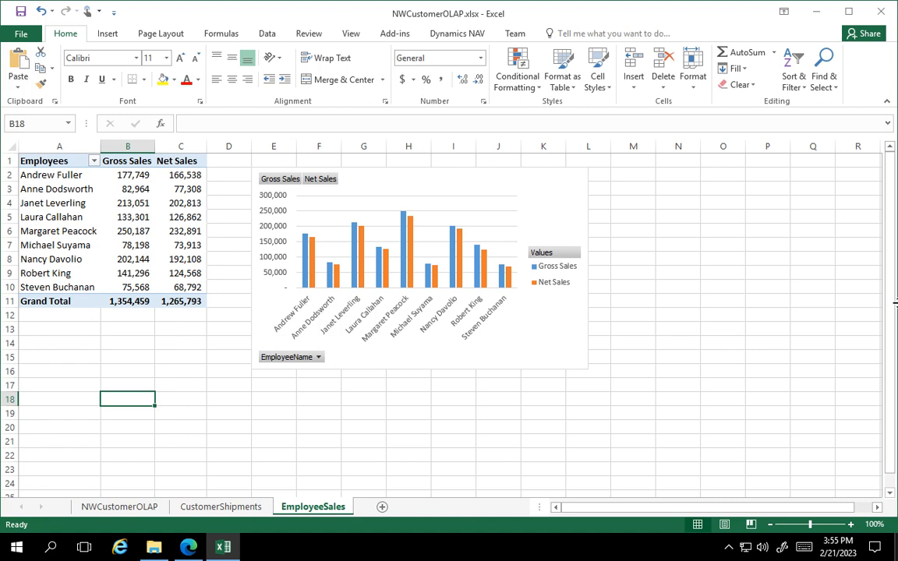
Check the DiscountsSummary specification in the browser, and insert a PivotTable from the NWCustomerOLAP table on a new worksheet in Excel.
left_click(110, 510)
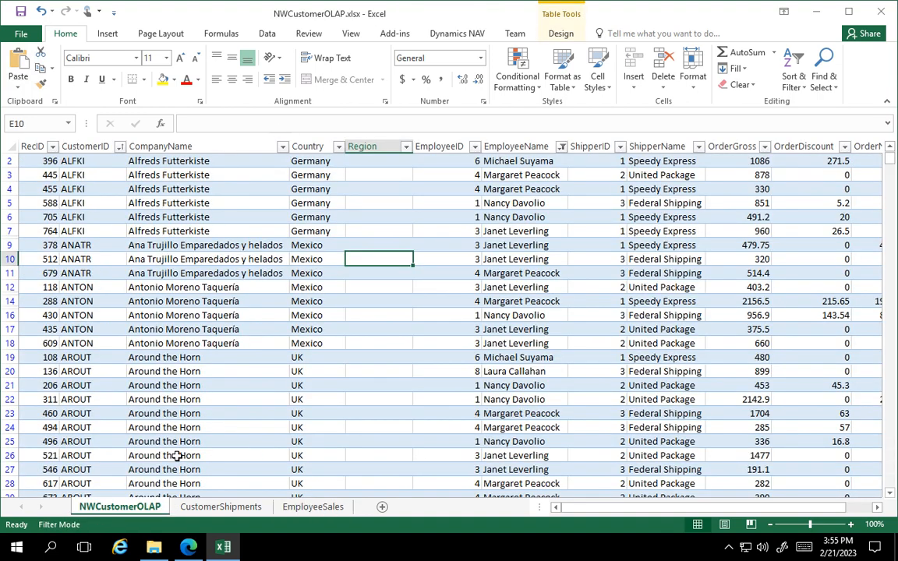
key("alt+Tab")
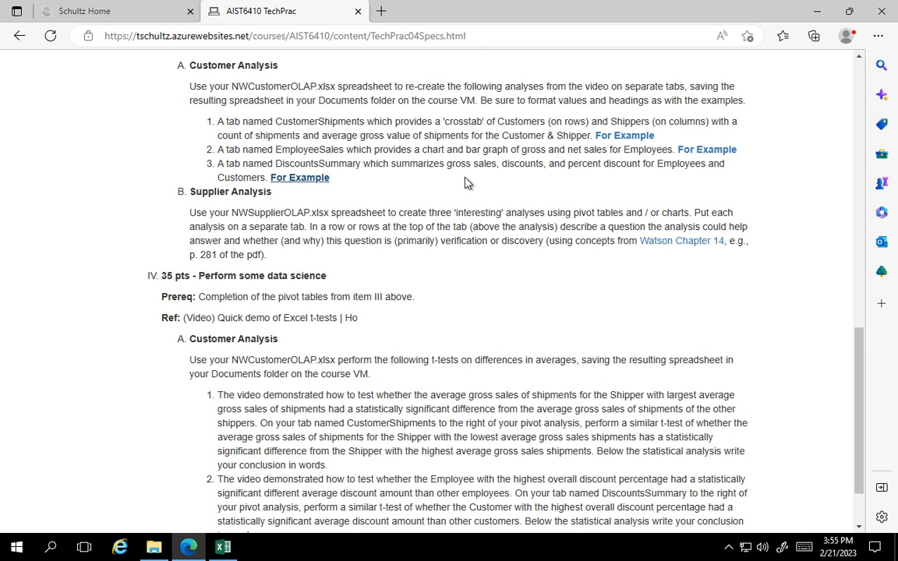
left_click(224, 551)
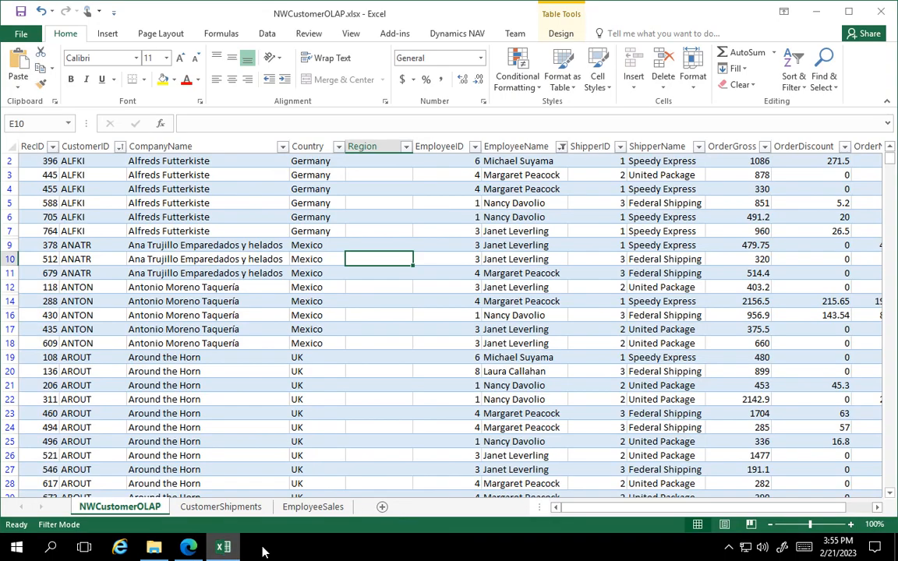
scroll(385, 411, "up", 1)
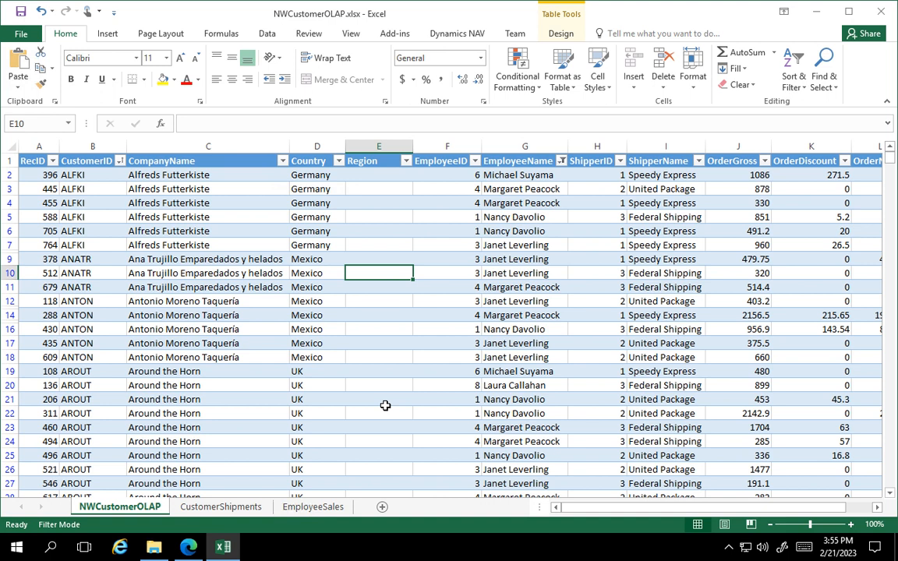
left_click(187, 301)
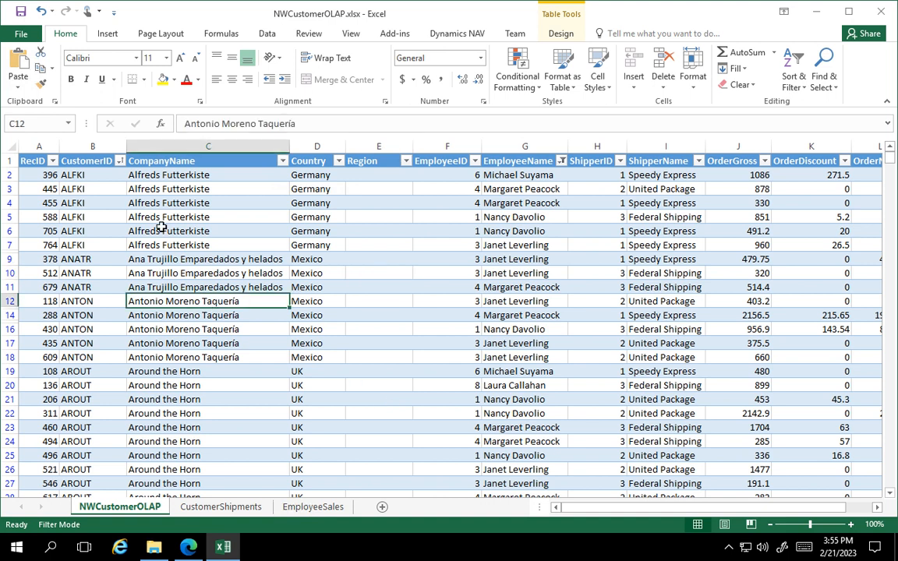
left_click(110, 35)
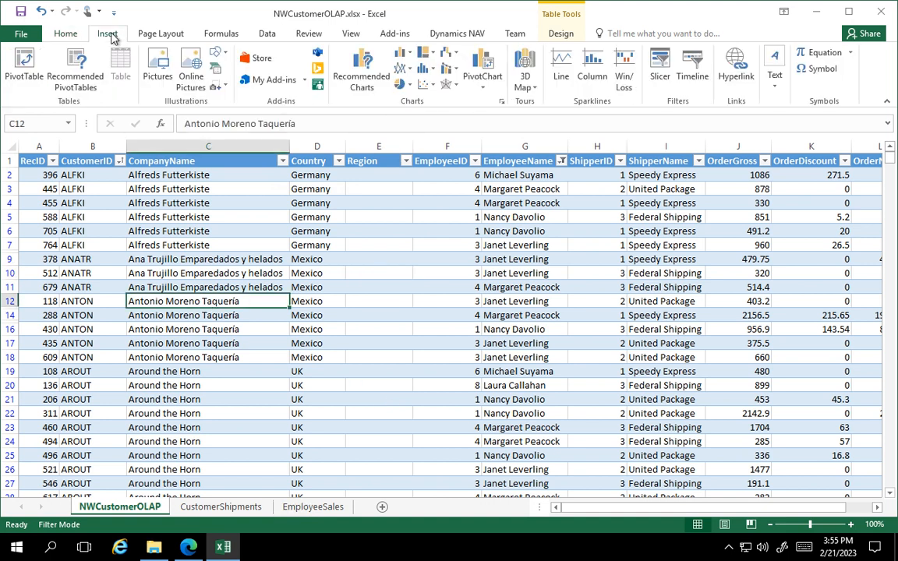
left_click(24, 62)
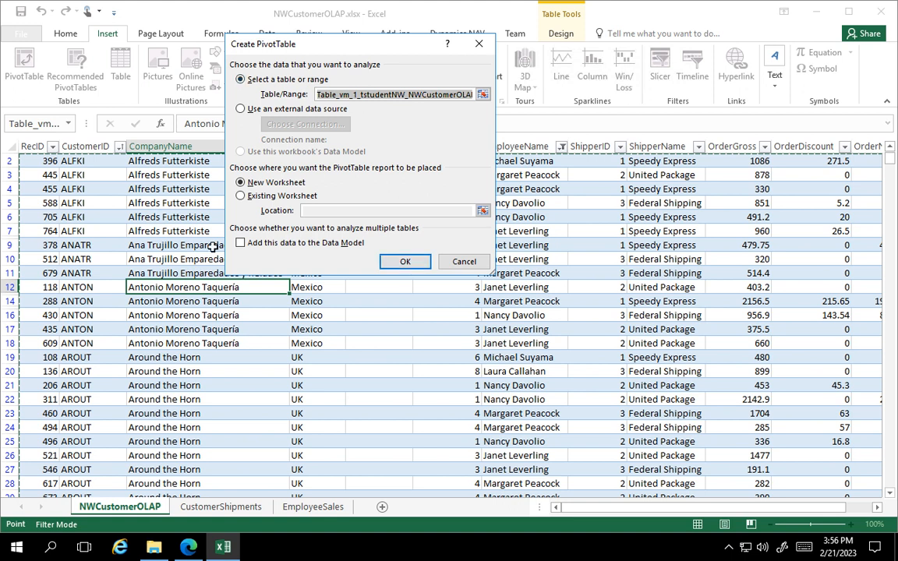
left_click(408, 265)
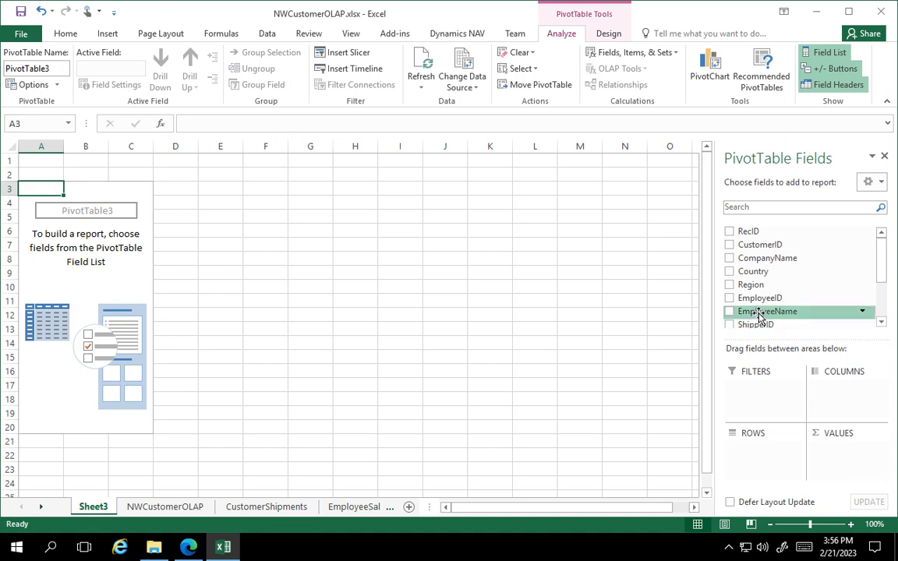
Put EmployeeName in the PivotTable's rows and add OrderGross and OrderDiscount as summed values.
left_click_drag(758, 315, 756, 453)
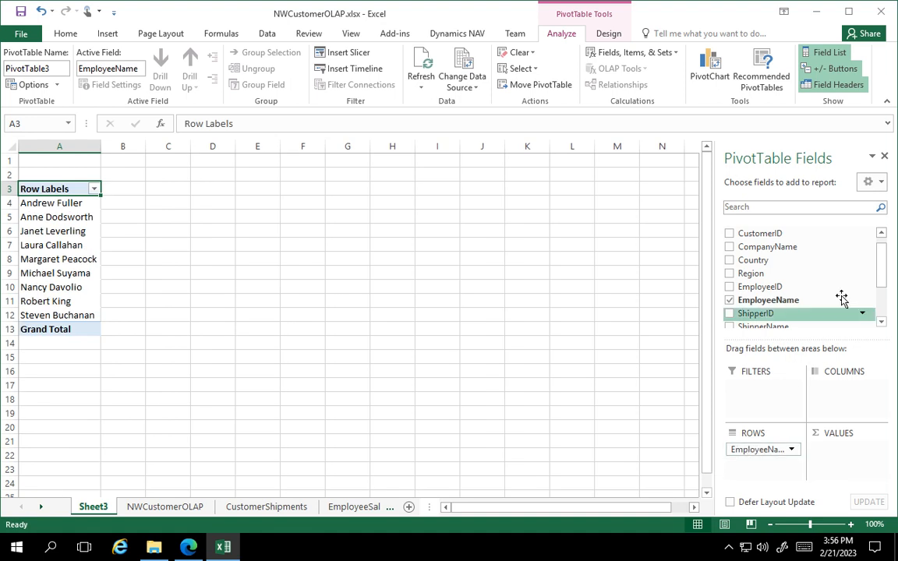
left_click_drag(880, 271, 881, 304)
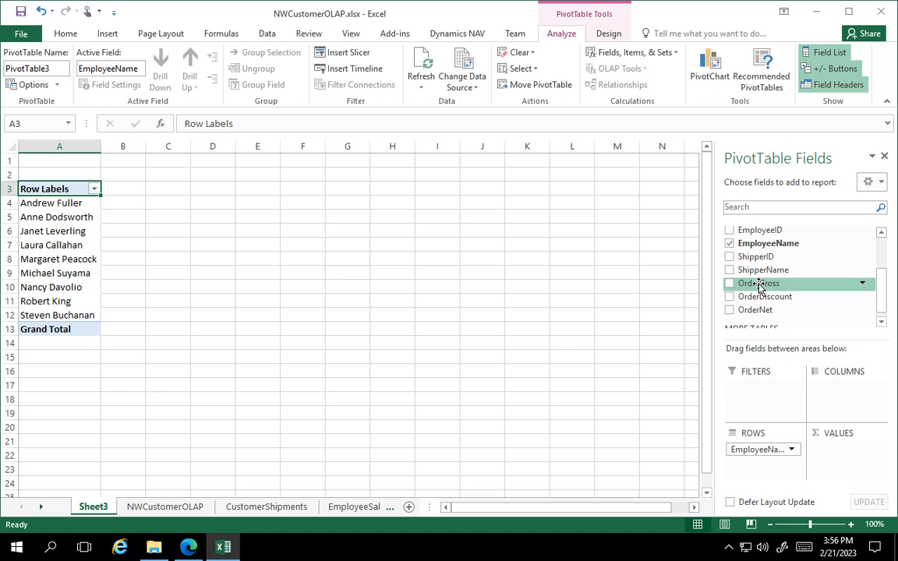
left_click_drag(760, 284, 836, 445)
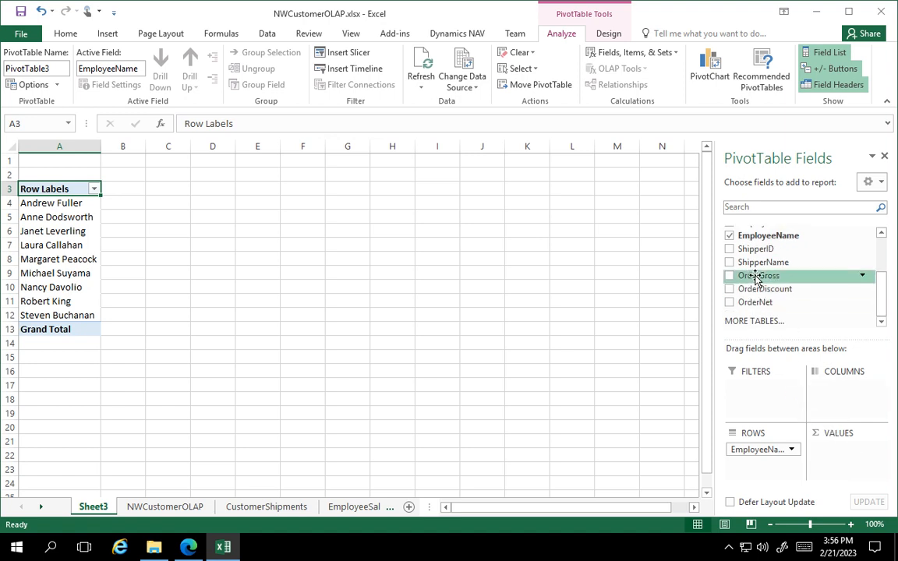
left_click_drag(737, 277, 831, 450)
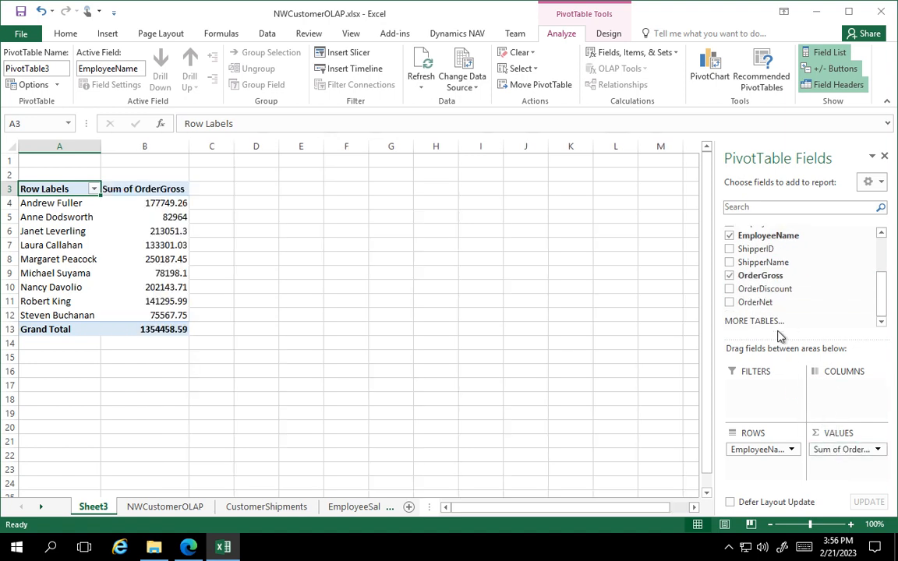
left_click_drag(765, 290, 838, 467)
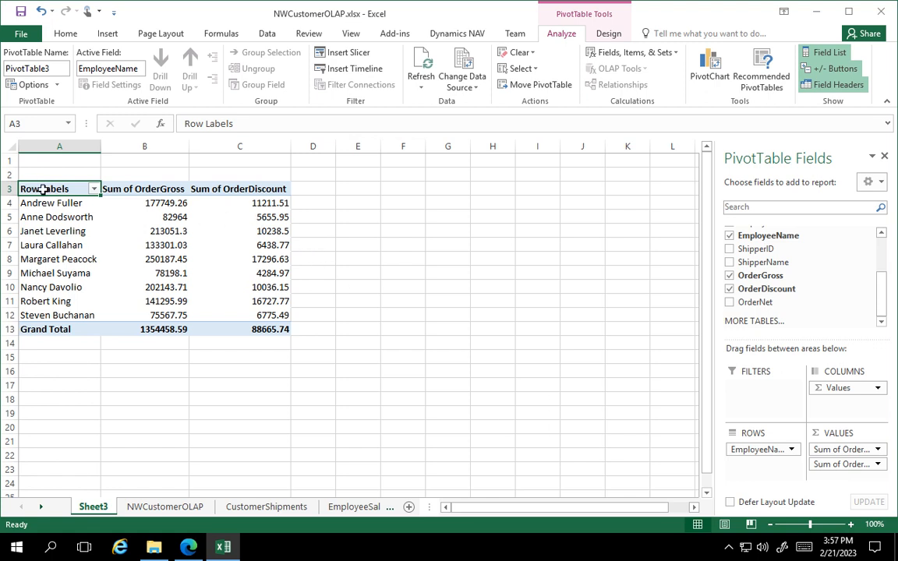
Rename the PivotTable's three header cells as Employee, Sales and Discounts.
type("Employee")
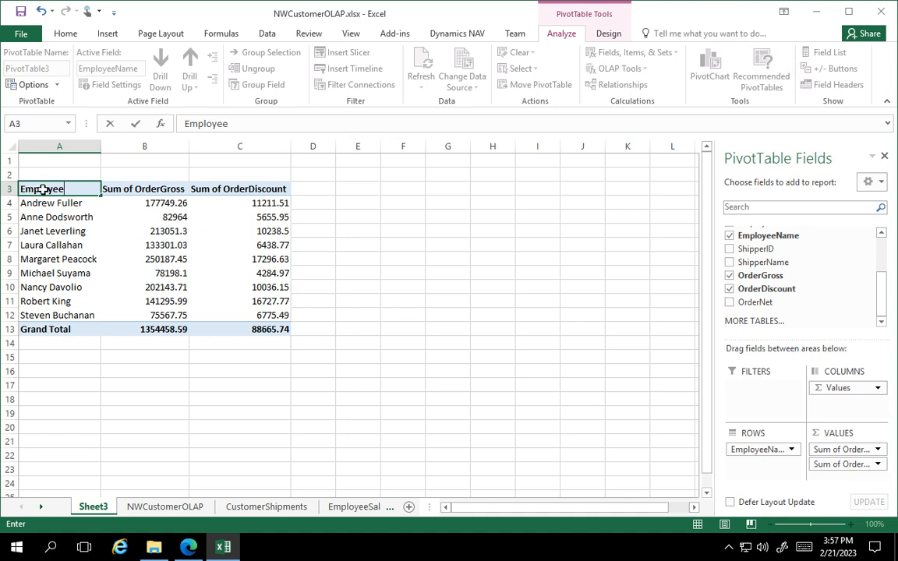
key("Tab")
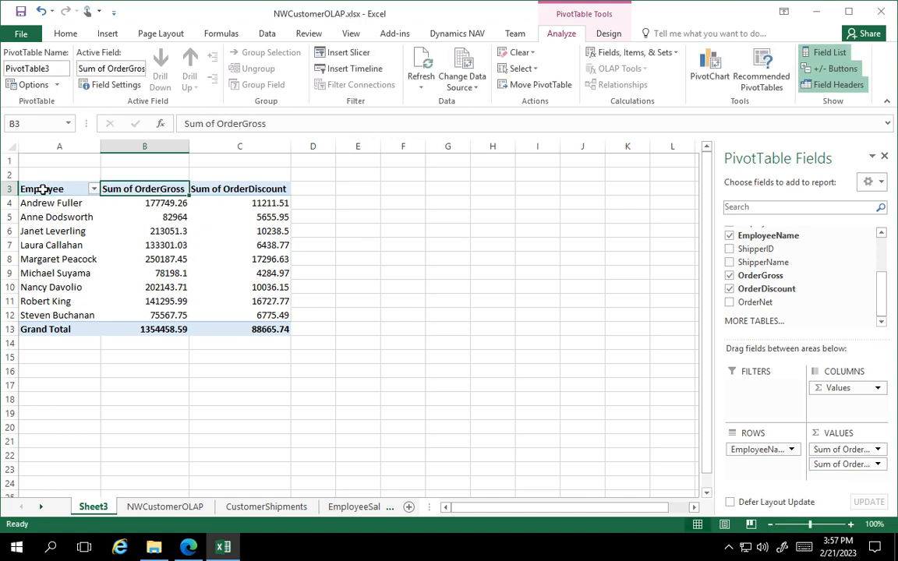
type("Sales")
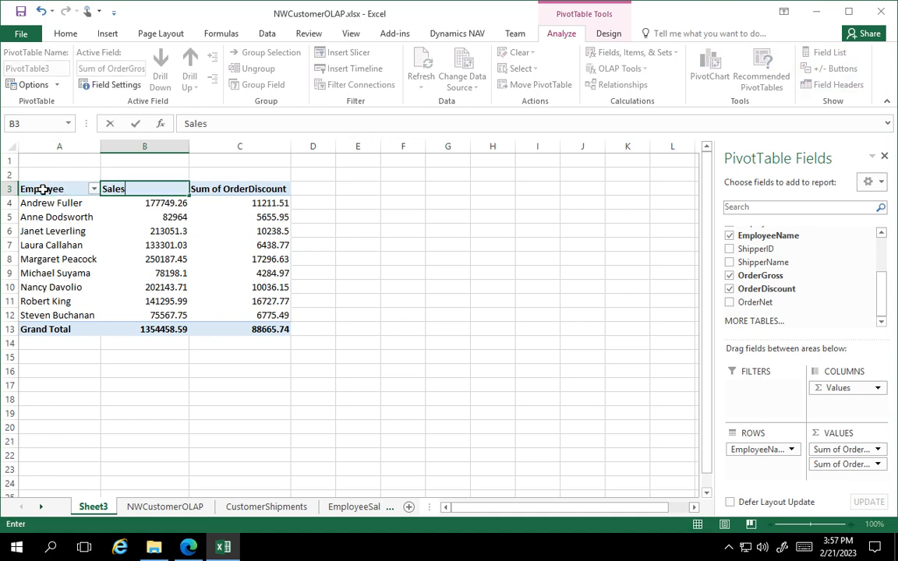
key("Tab")
type("Discounts")
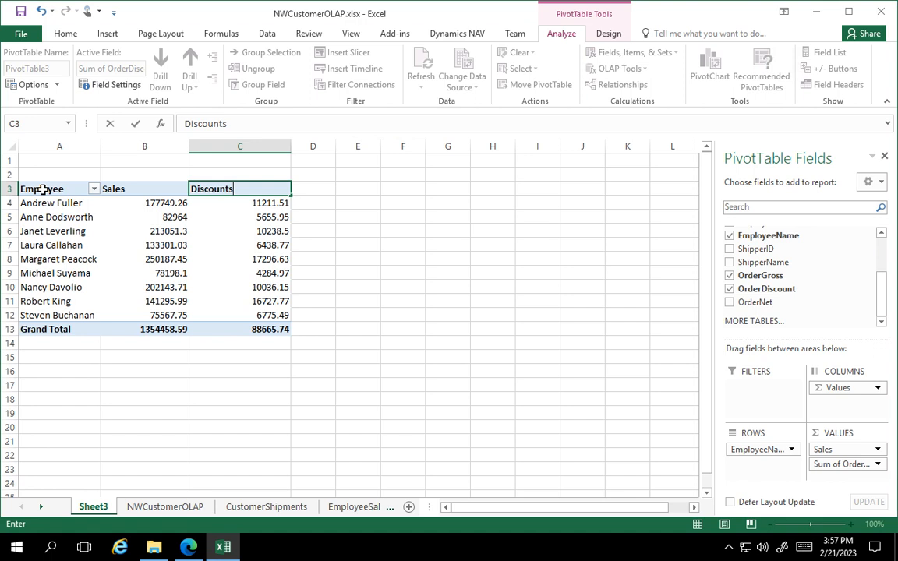
key("Tab")
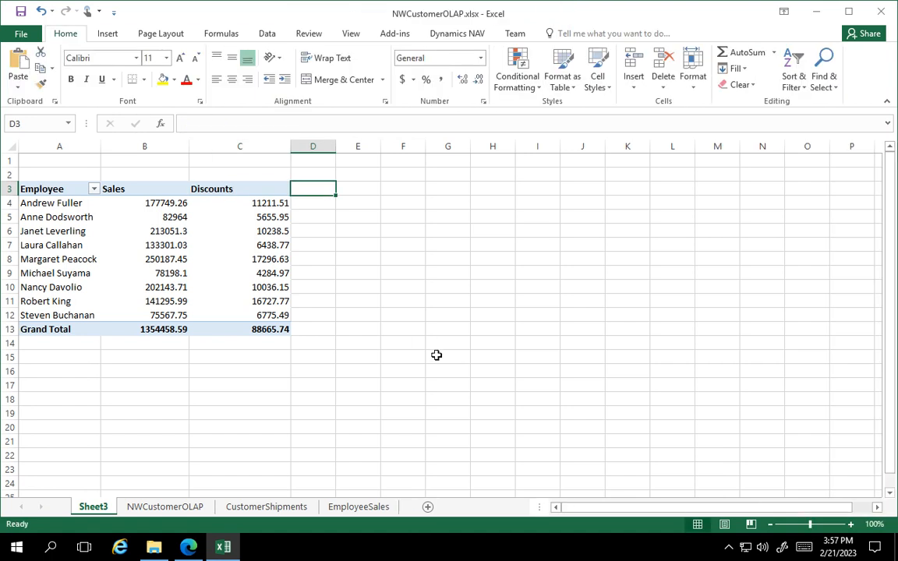
Set the Sales value field's number format to Accounting with 0 decimal places.
left_click(178, 203)
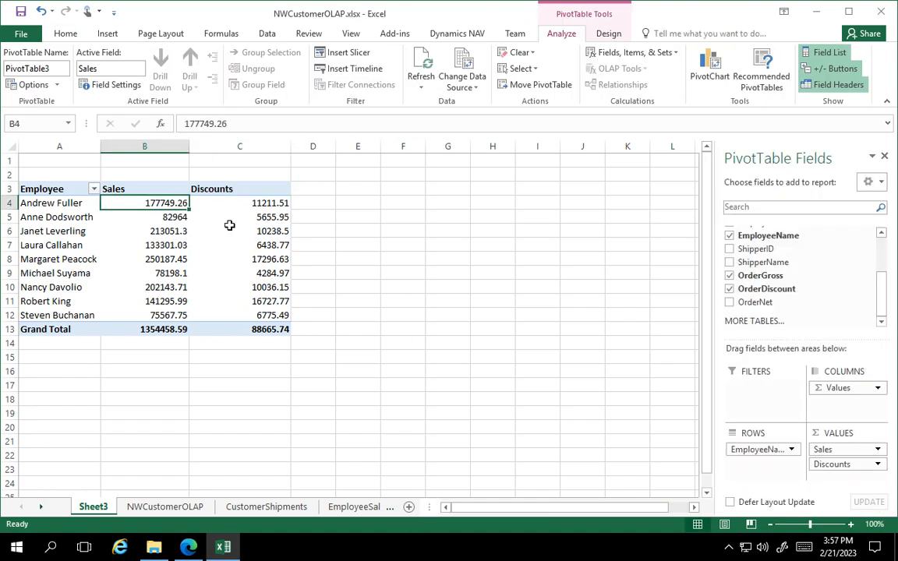
left_click(878, 451)
left_click(821, 434)
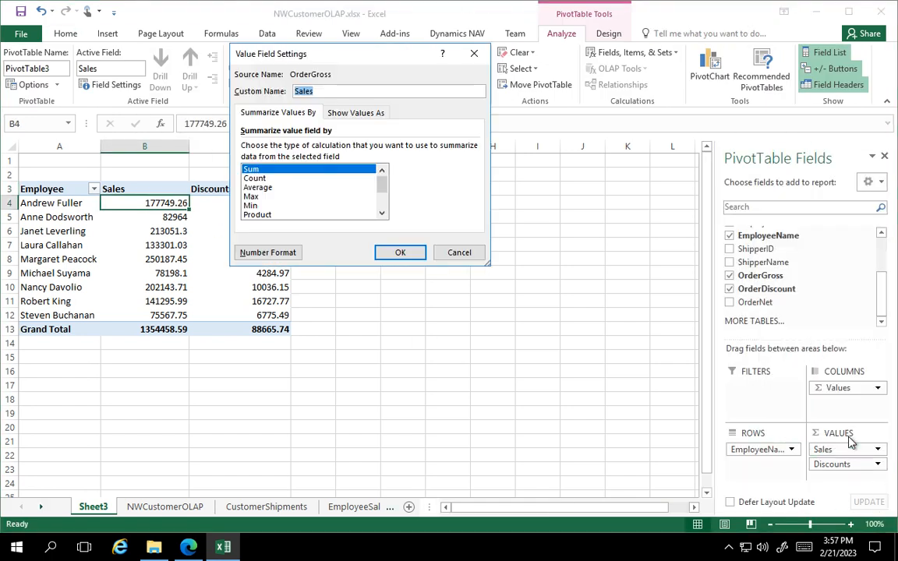
left_click(267, 252)
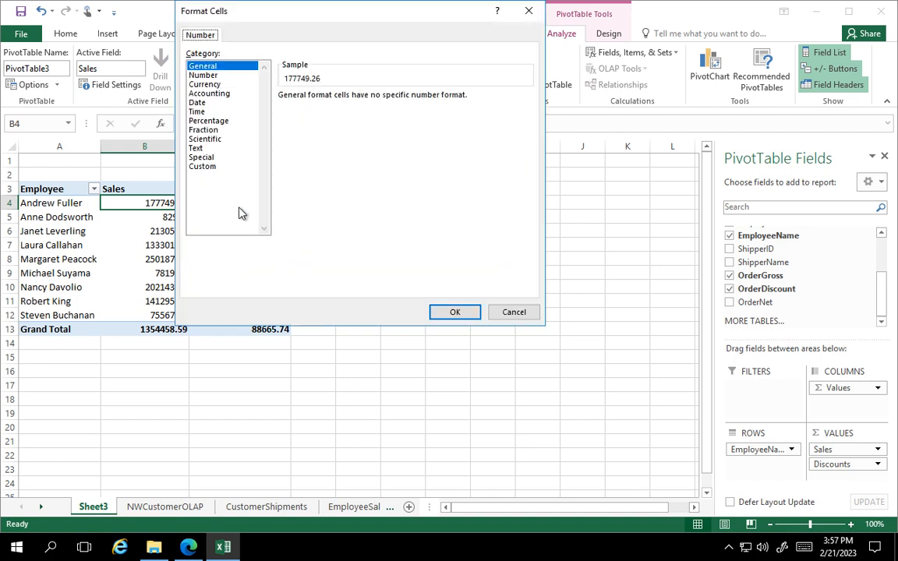
left_click(199, 94)
double_click(343, 97)
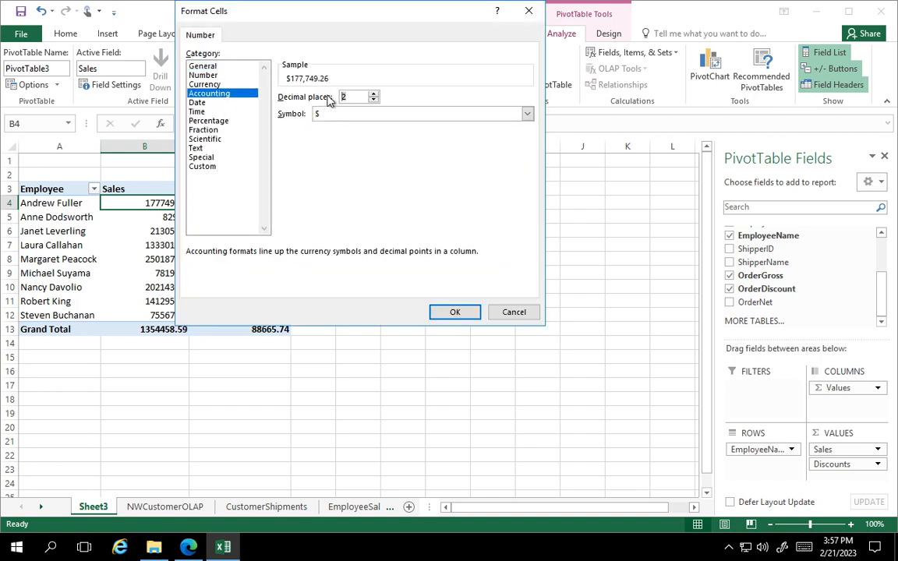
type("0")
key("Tab")
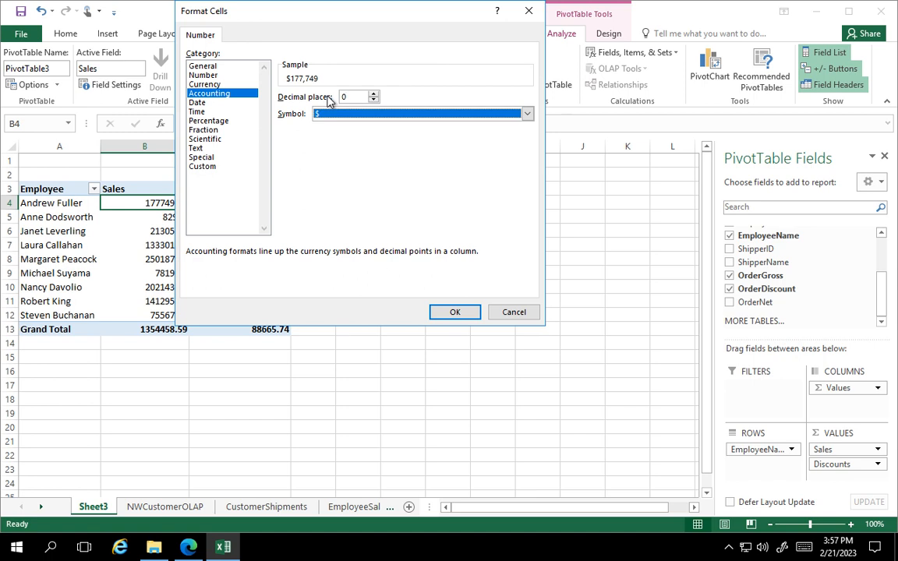
Set the currency symbol of the Sales number format to None and apply the field settings.
key("n")
key("Tab")
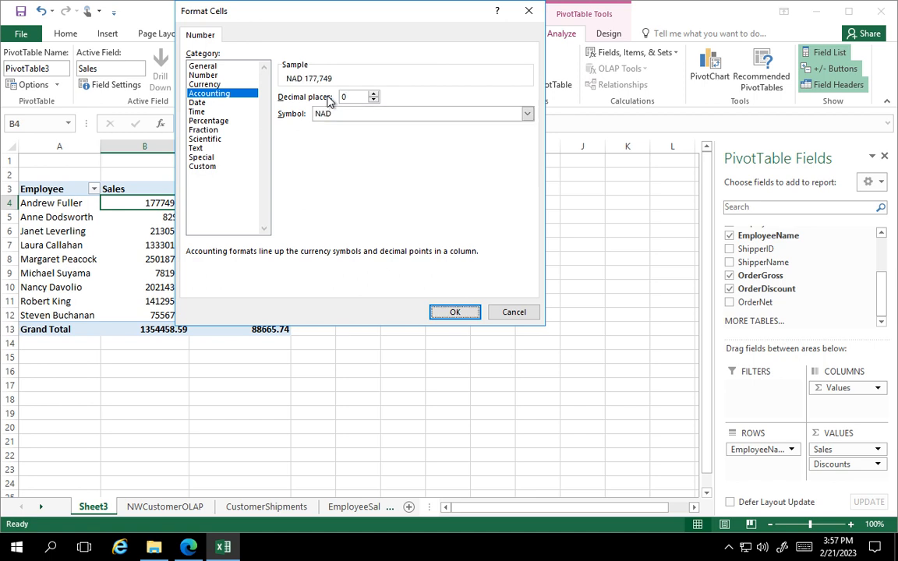
left_click(528, 117)
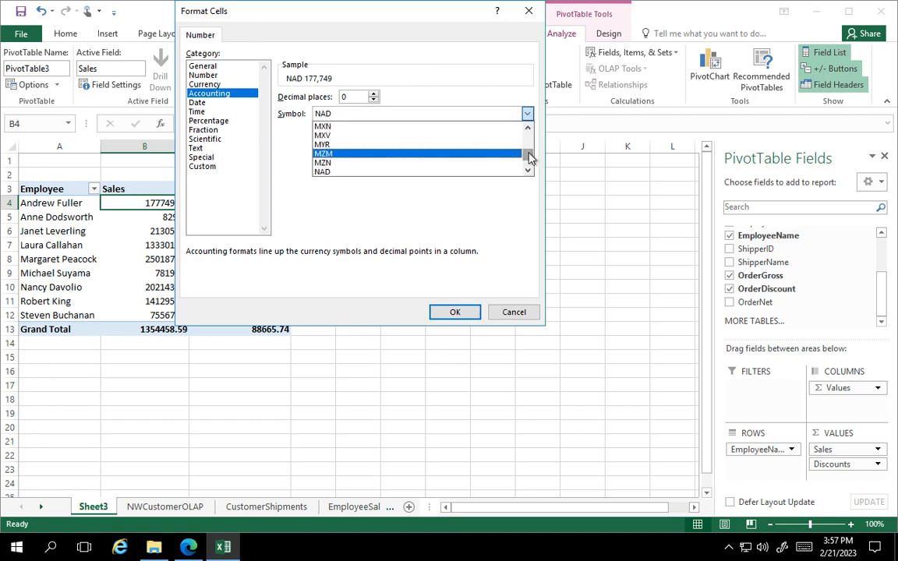
left_click_drag(535, 156, 484, 127)
left_click(480, 126)
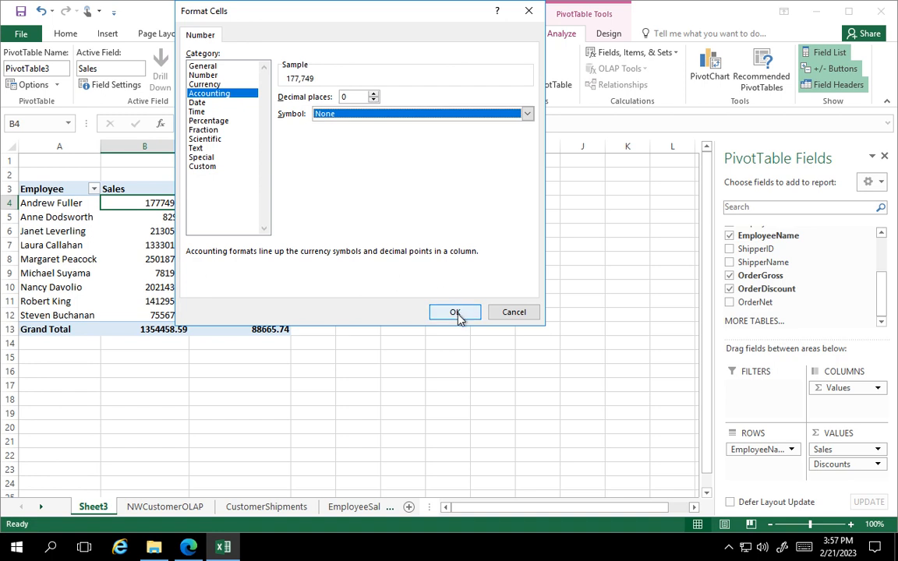
left_click(456, 313)
left_click(400, 252)
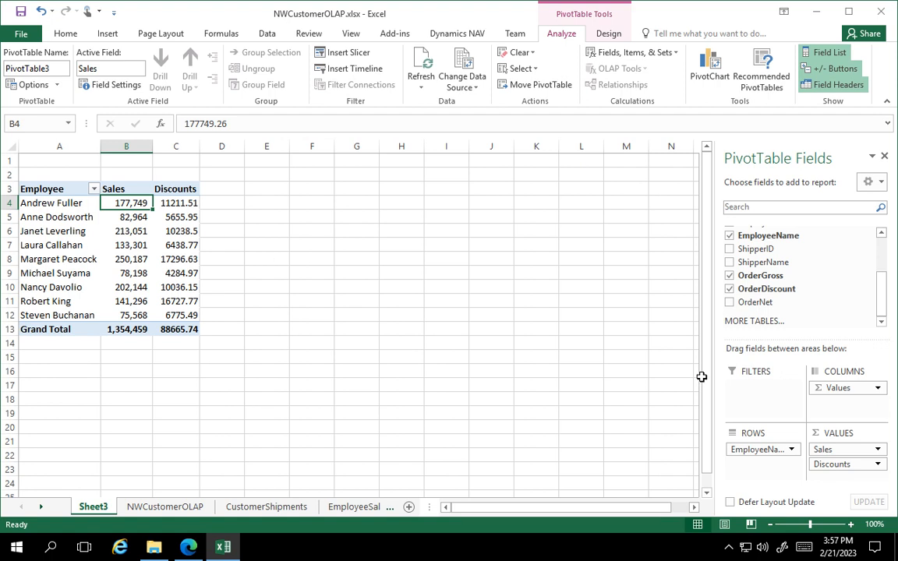
Format the Discounts value field as Accounting with 0 decimal places and no currency symbol.
left_click(879, 467)
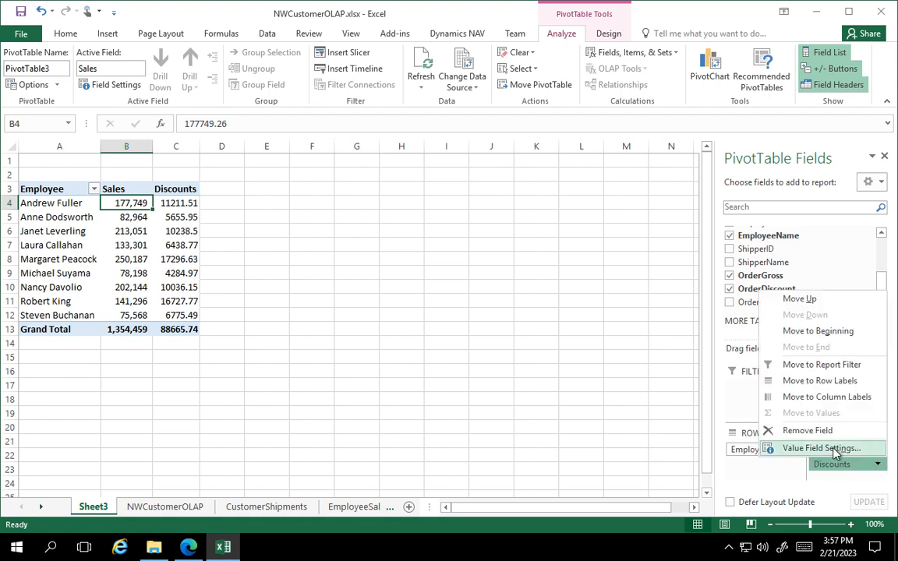
left_click(833, 447)
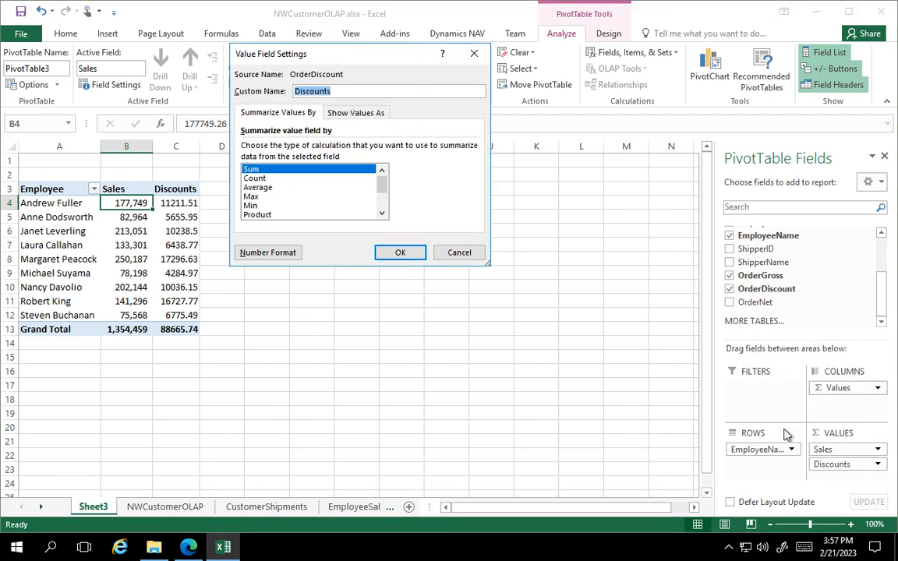
left_click(265, 254)
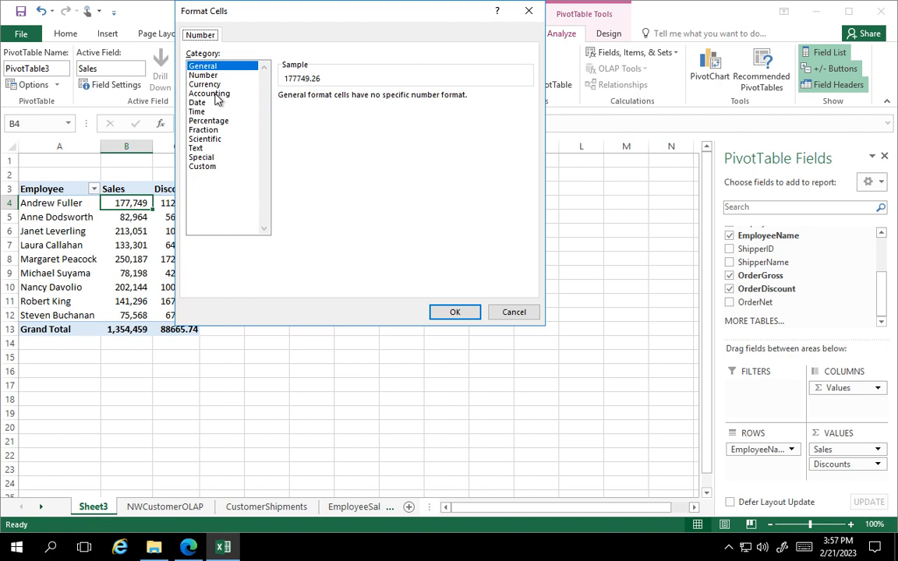
left_click(217, 94)
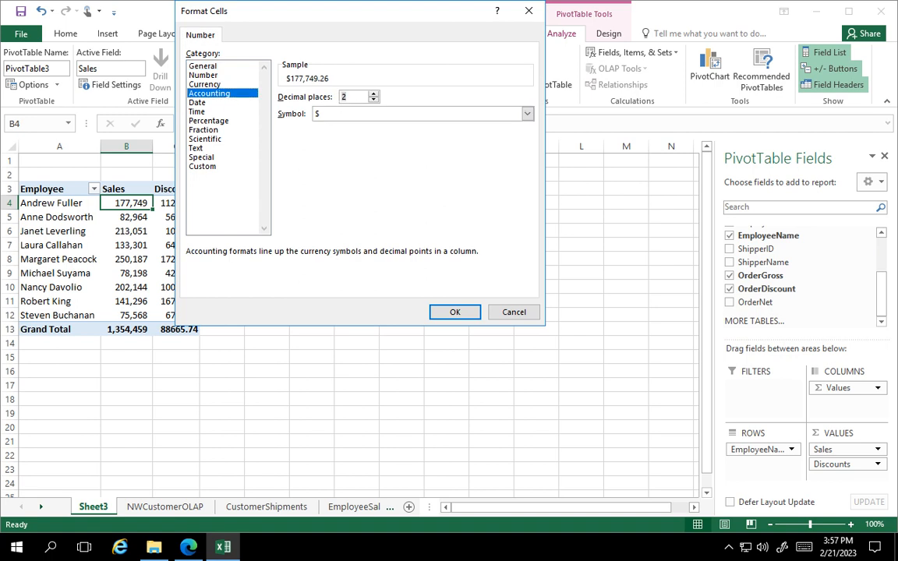
key("Tab")
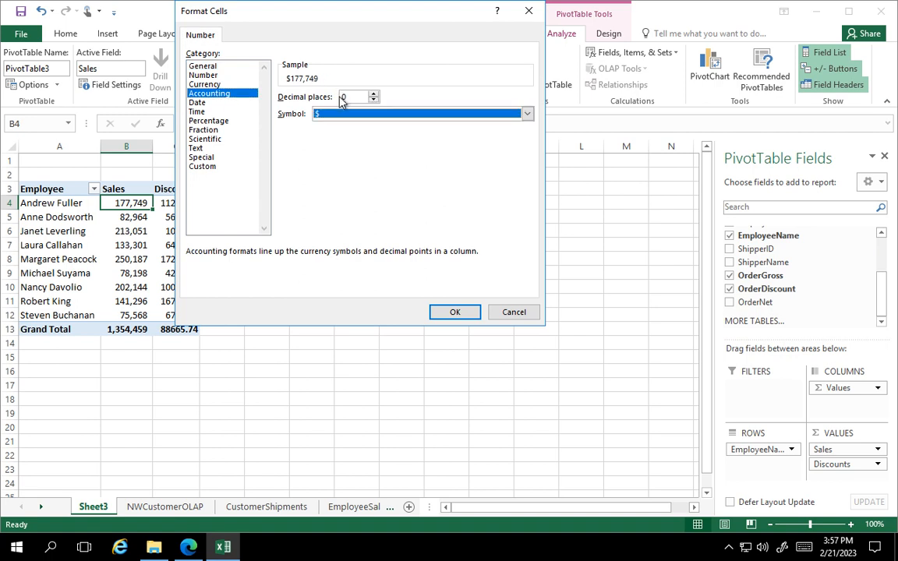
type("none")
key("Return")
left_click(460, 313)
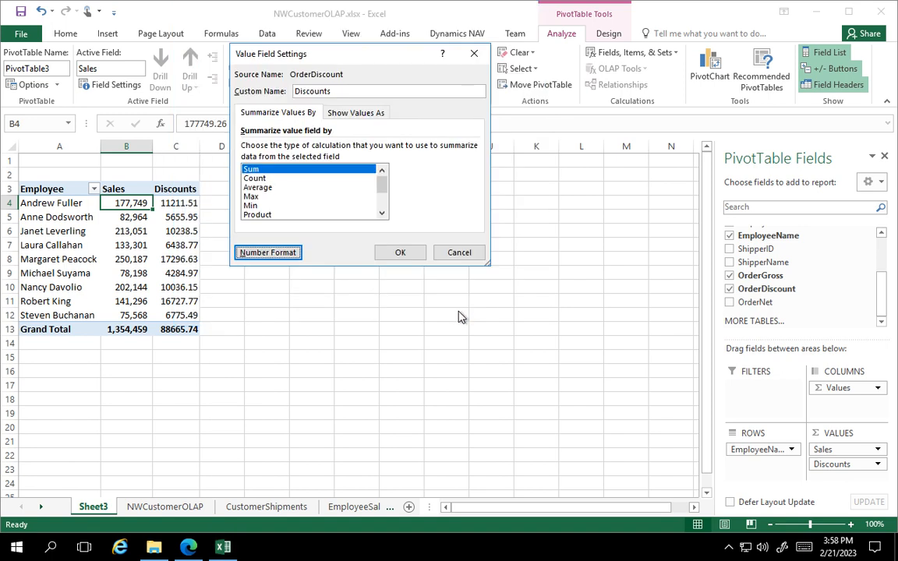
left_click(401, 252)
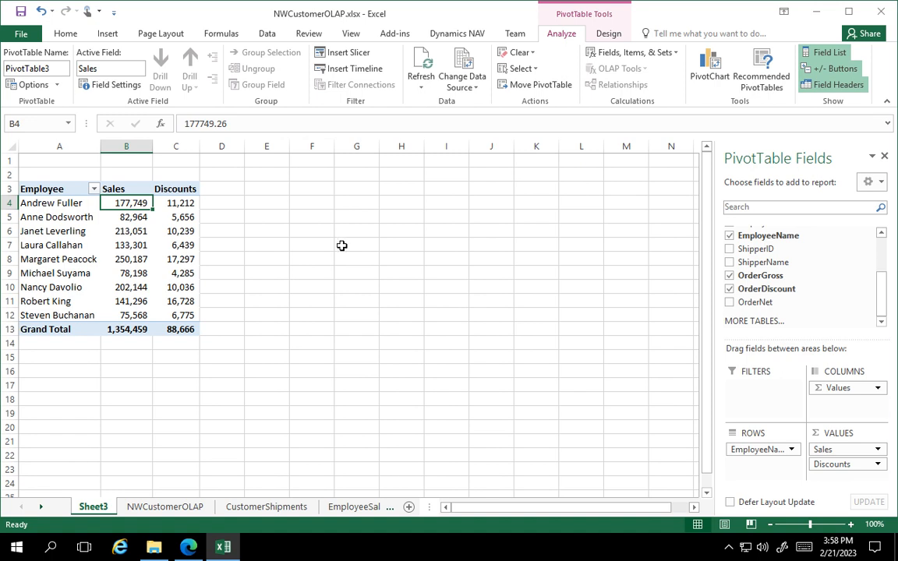
left_click(271, 191)
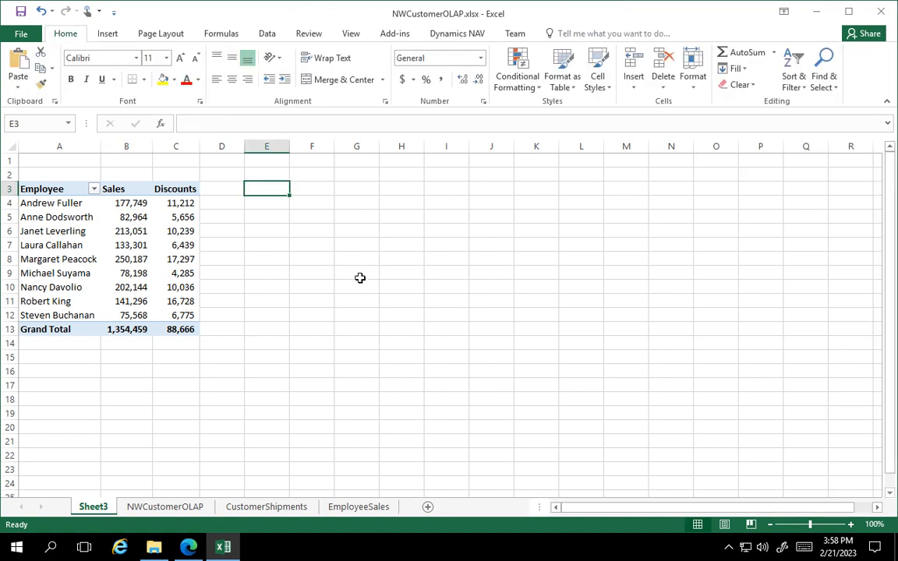
left_click(159, 204)
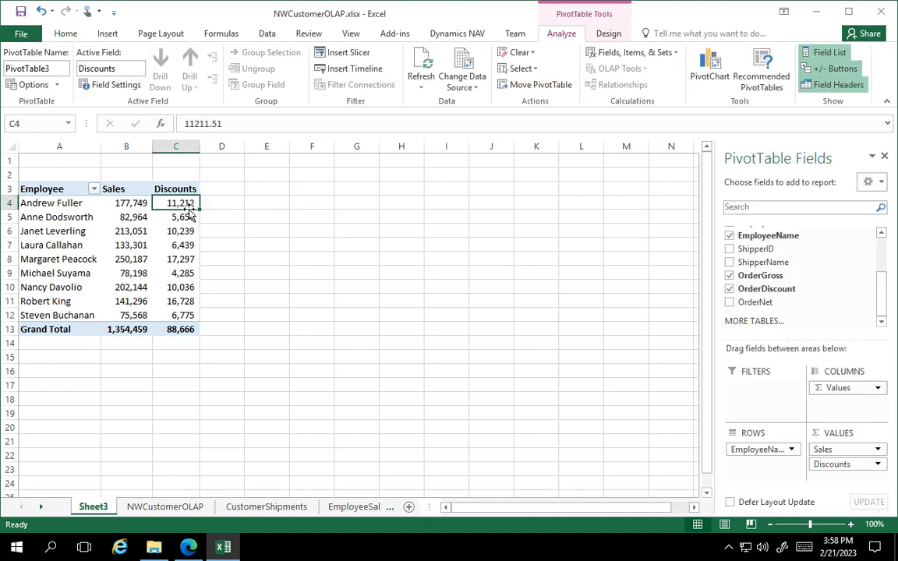
Add a calculated field named Disc Pct to the PivotTable with the formula = OrderDiscount/ OrderGross.
mouse_move(186, 204)
mouse_move(160, 329)
mouse_move(129, 203)
left_click(149, 243)
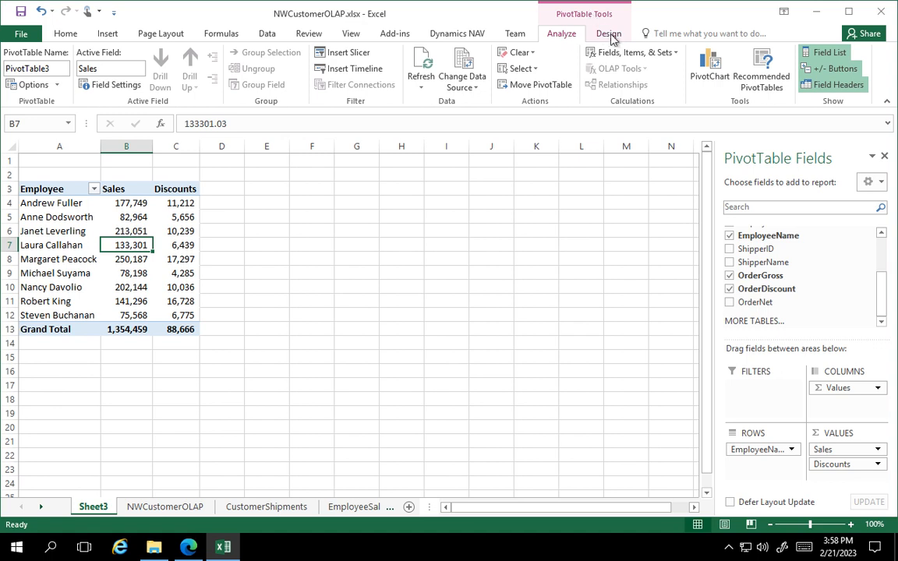
left_click(675, 55)
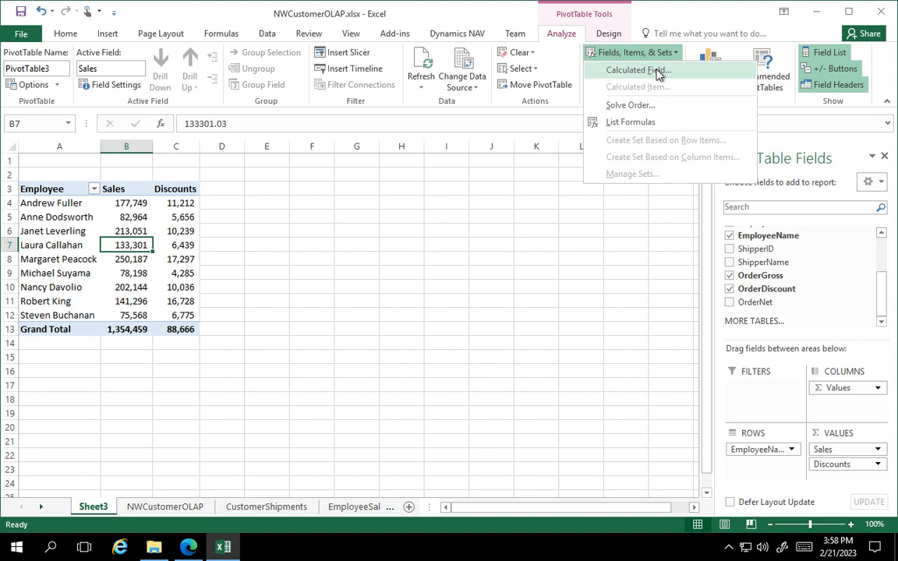
left_click(657, 70)
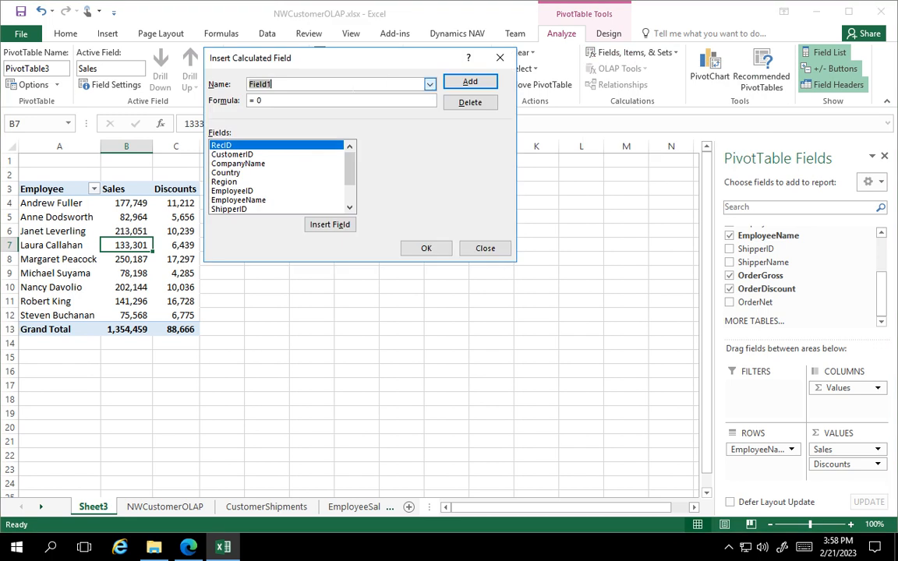
type("Disc Pct")
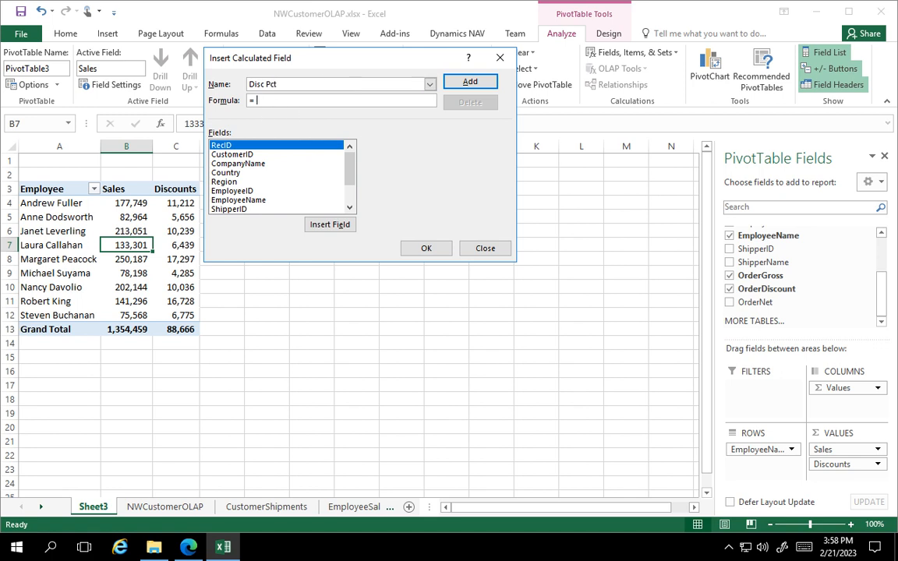
left_click_drag(352, 175, 348, 198)
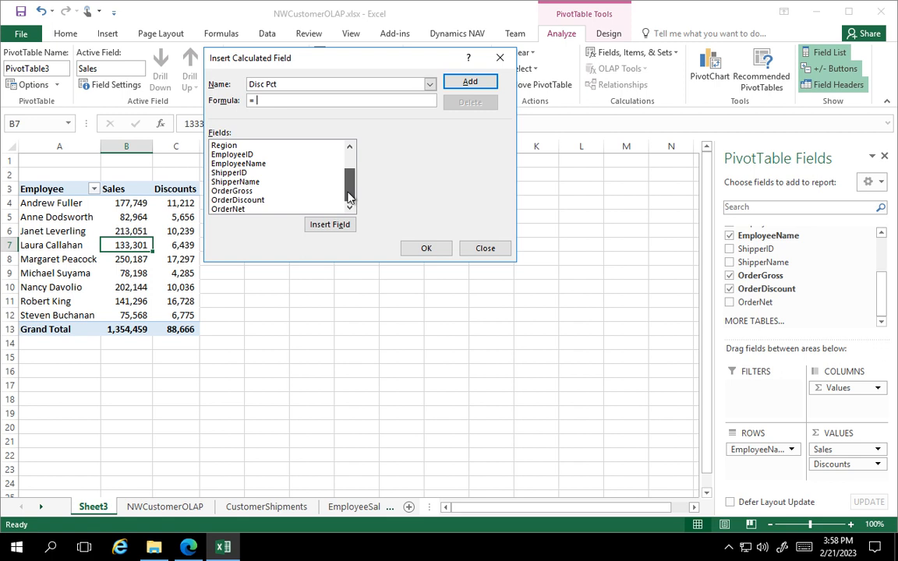
double_click(251, 200)
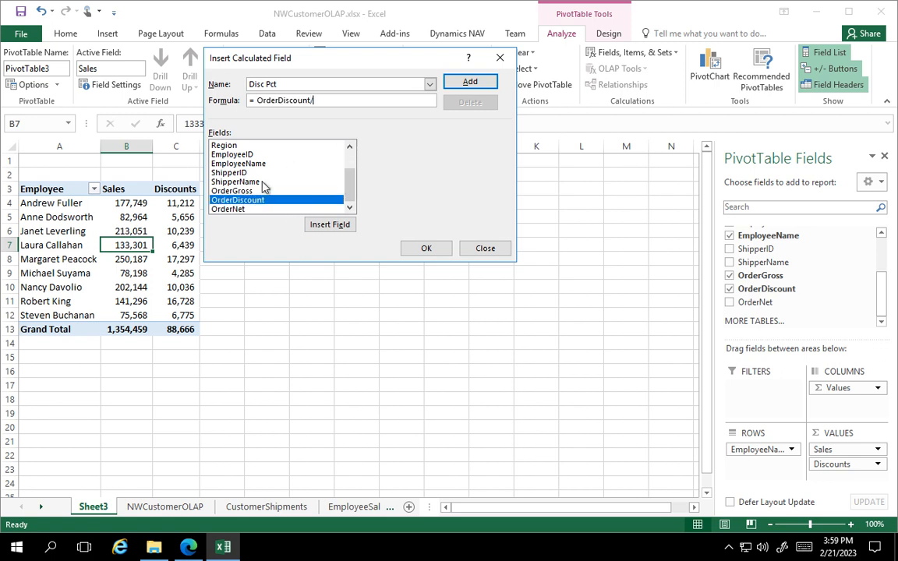
left_click(233, 191)
left_click(330, 225)
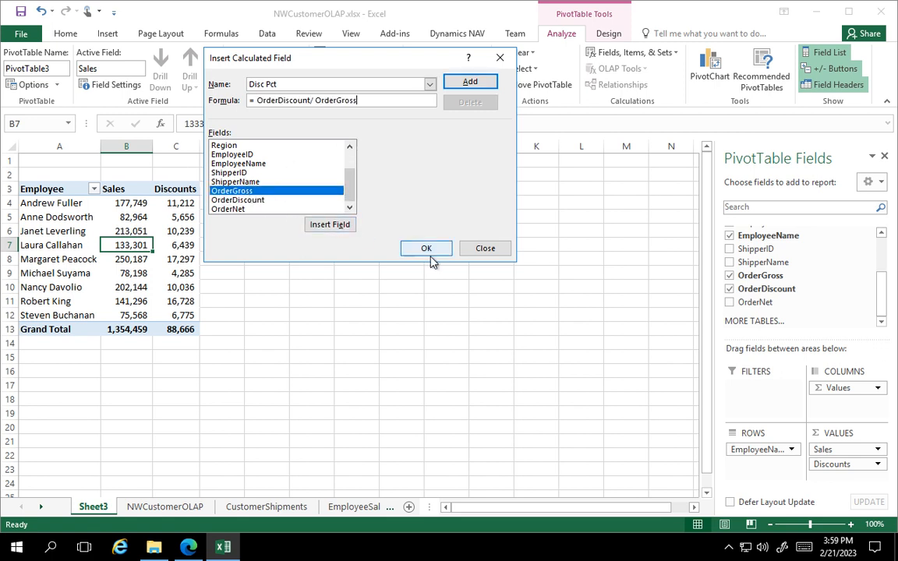
left_click(472, 81)
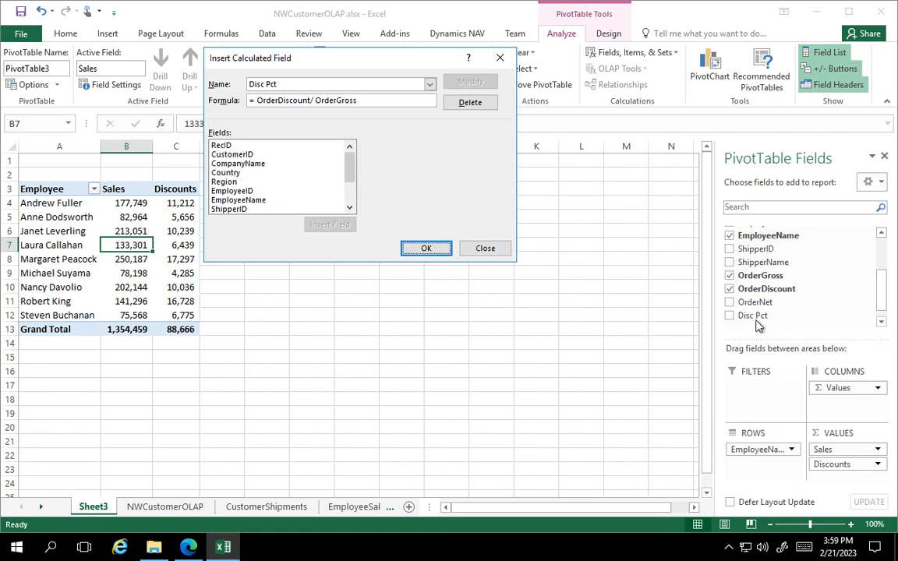
left_click(423, 248)
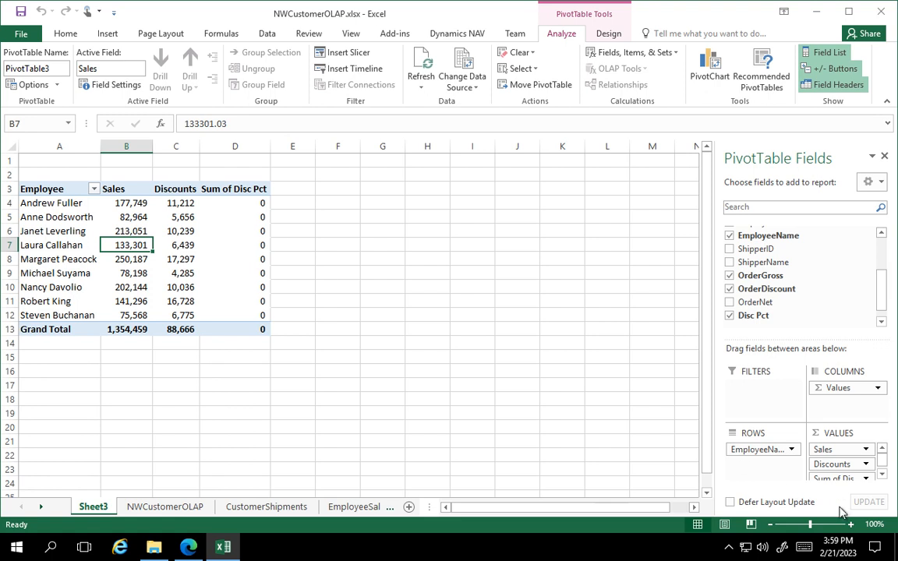
scroll(862, 477, "down", 1)
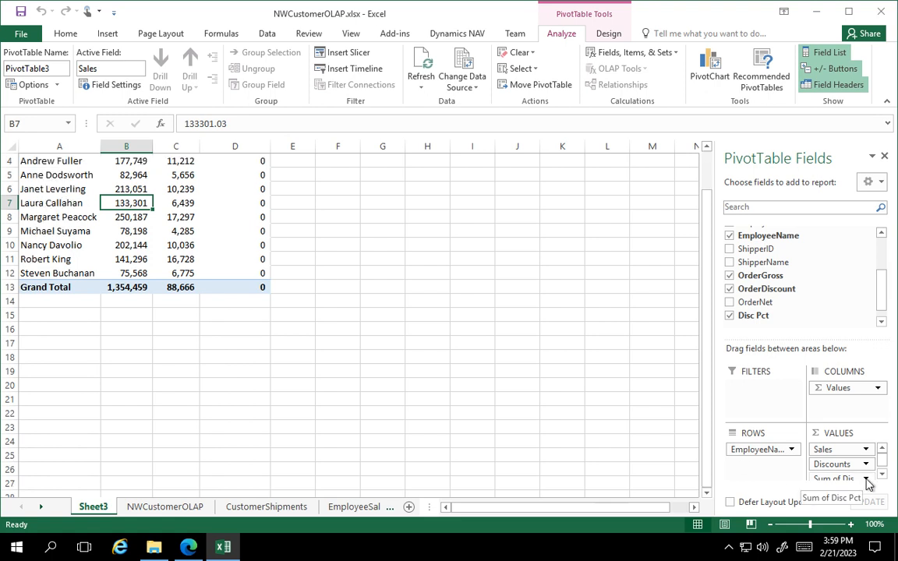
left_click(867, 480)
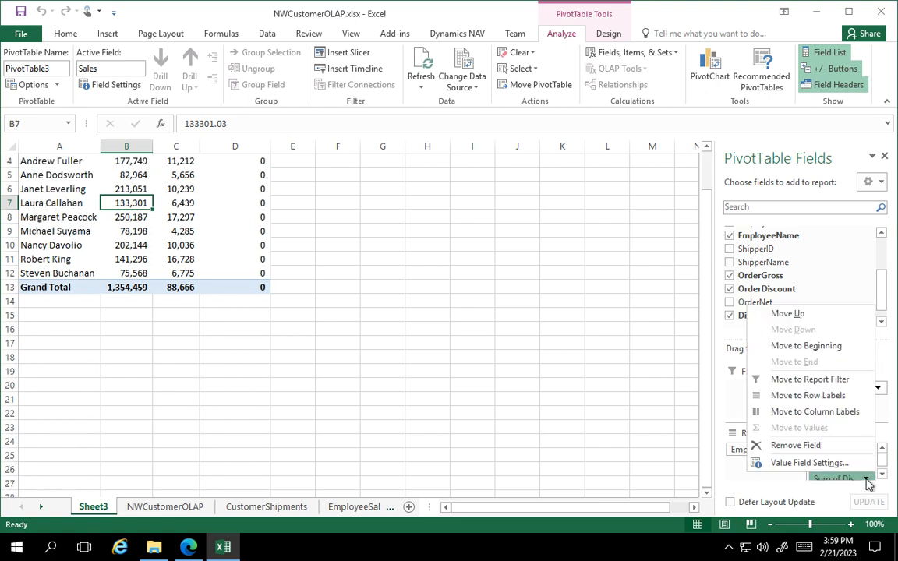
left_click(822, 463)
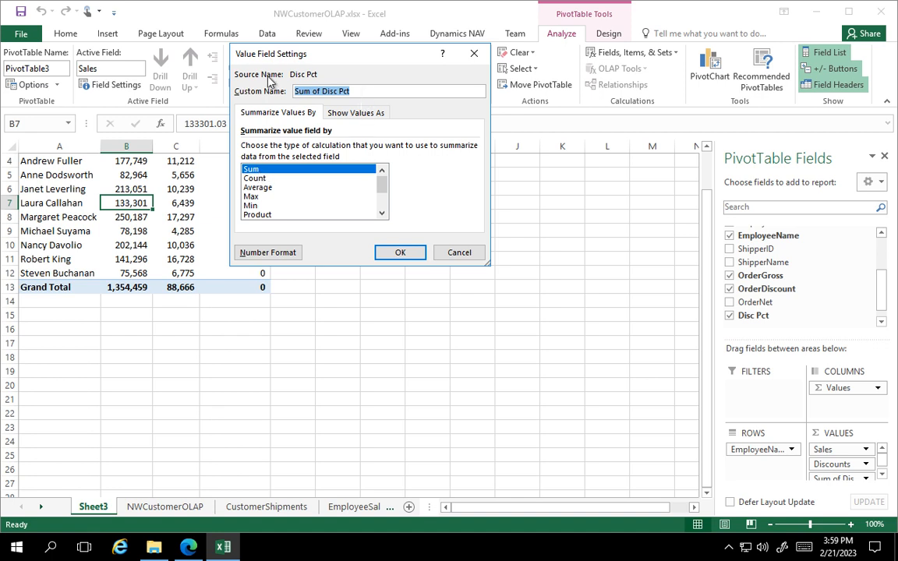
type("D")
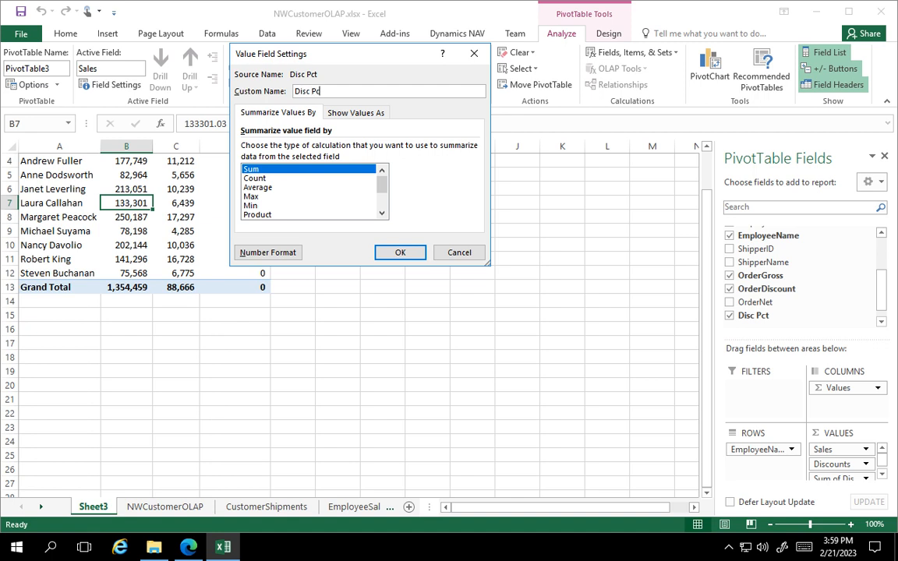
left_click(262, 252)
left_click(204, 120)
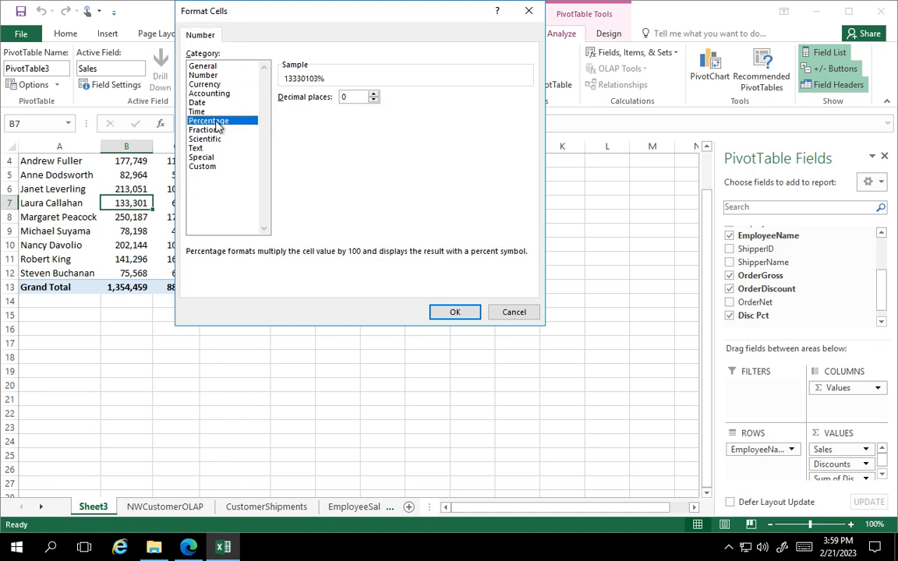
left_click(374, 93)
left_click(454, 313)
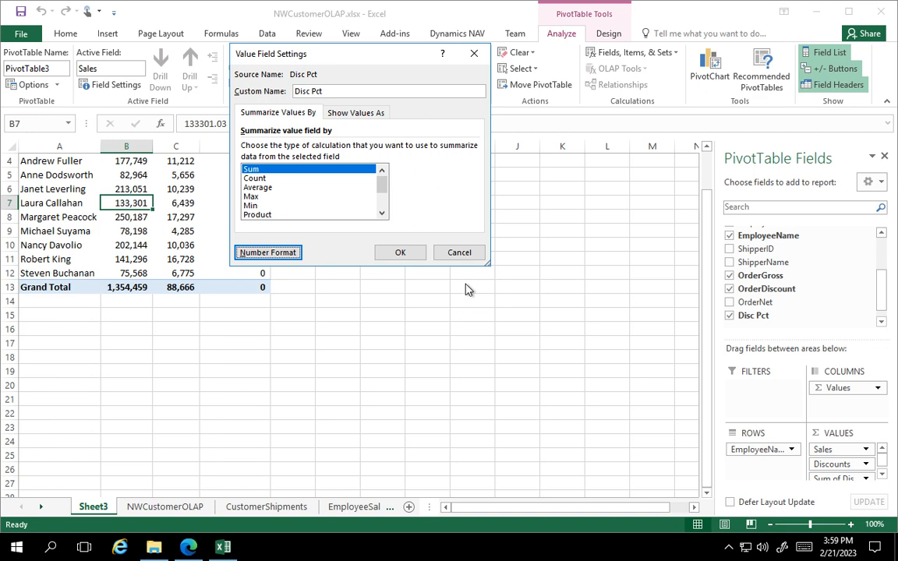
left_click(400, 252)
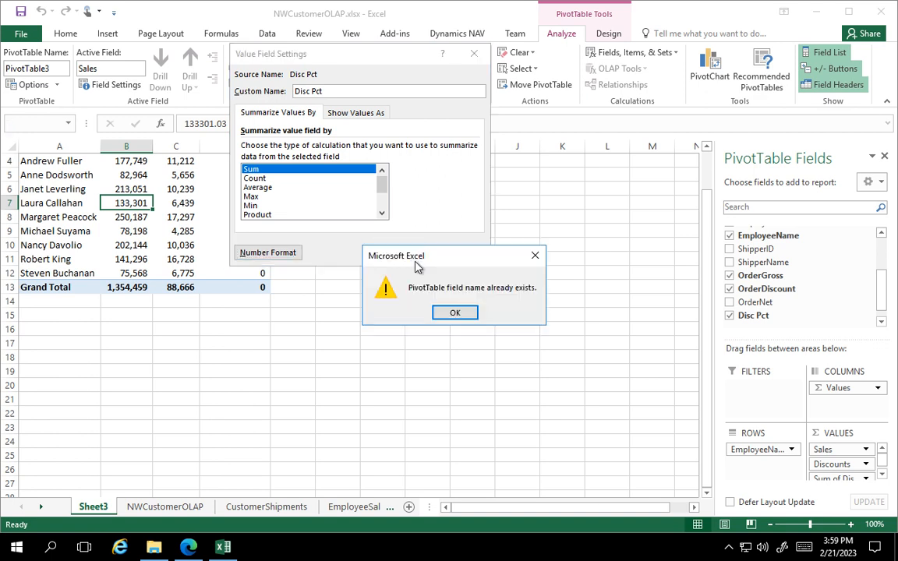
left_click(455, 315)
key("Escape")
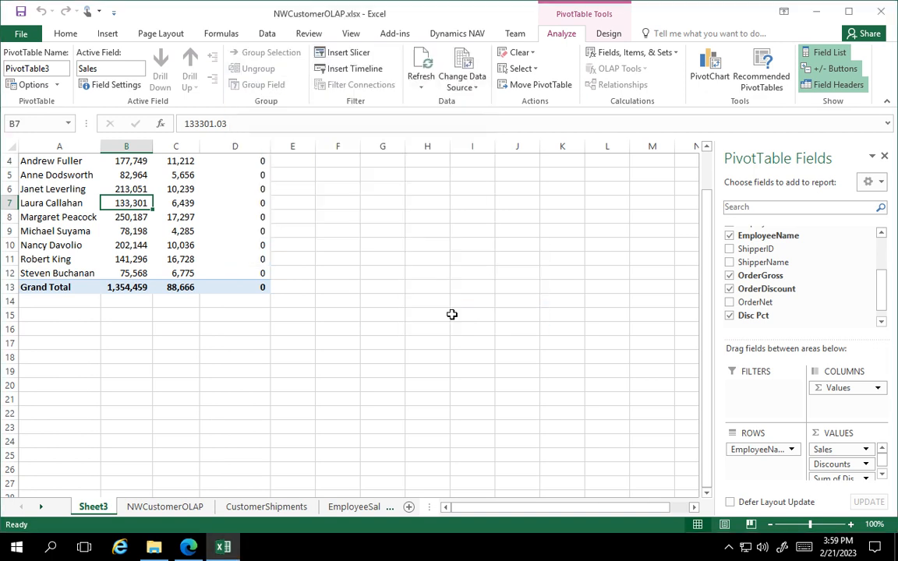
Set the number format of the Sum of Disc Pct value field to Percentage with 1 decimal place.
left_click(249, 166)
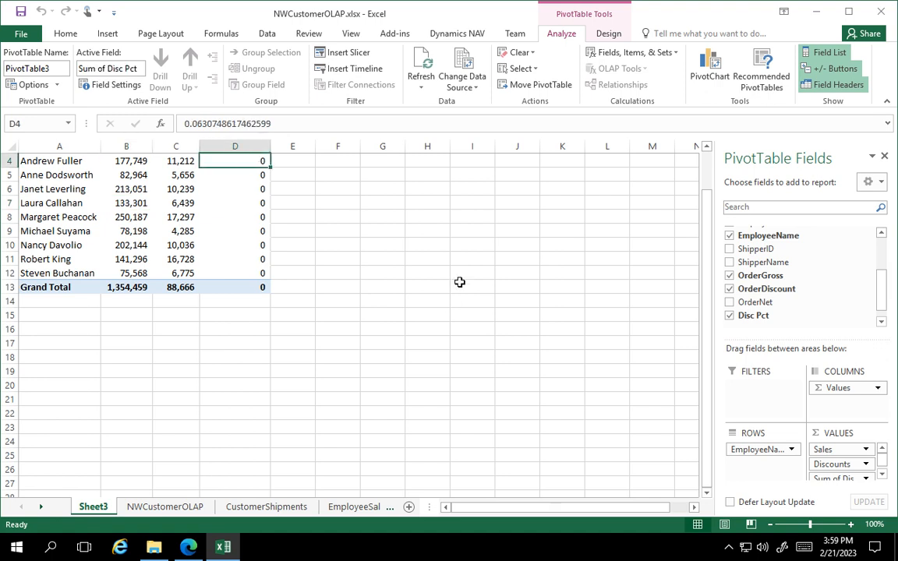
left_click(867, 483)
left_click(790, 464)
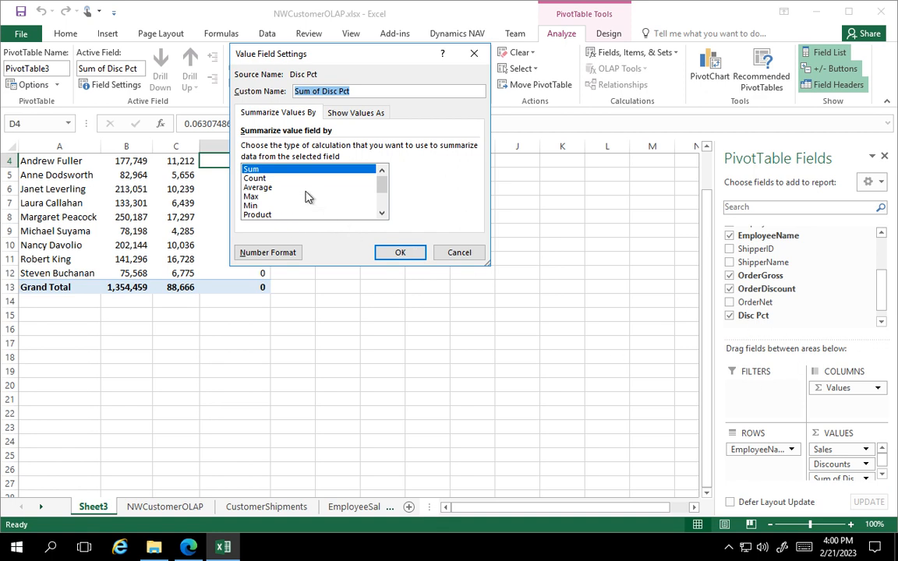
left_click(290, 253)
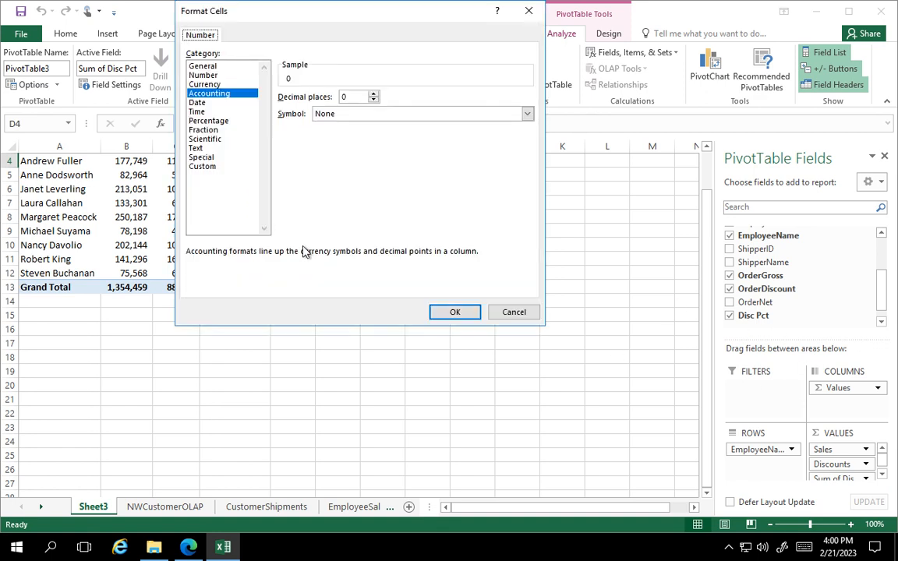
left_click(209, 121)
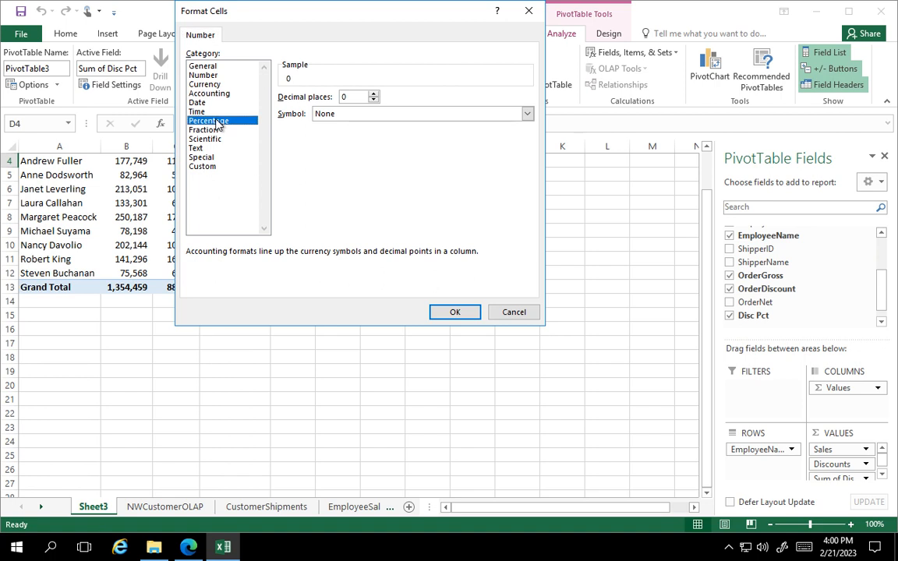
left_click(374, 94)
left_click(462, 312)
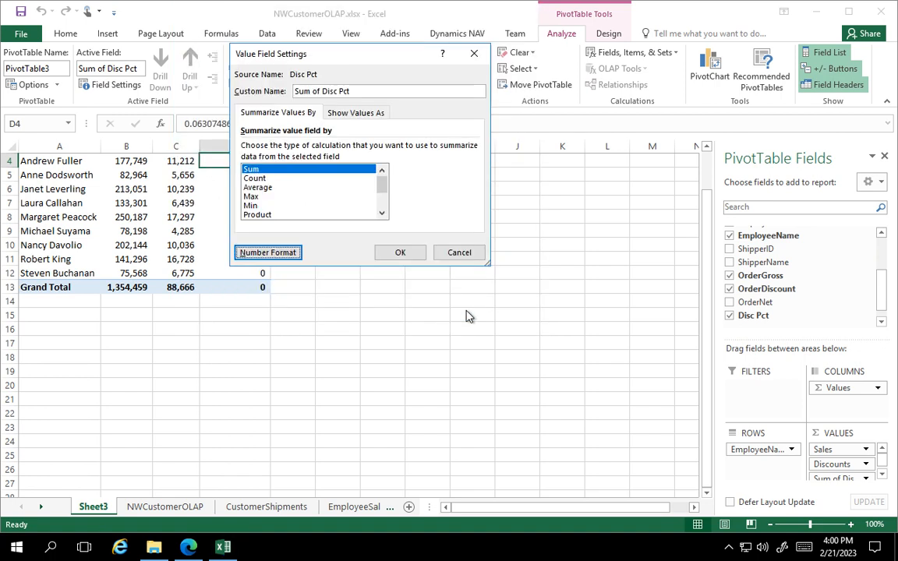
Give the Sum of Disc Pct value field the custom name Dis Pct and apply the field settings.
left_click_drag(362, 92, 274, 84)
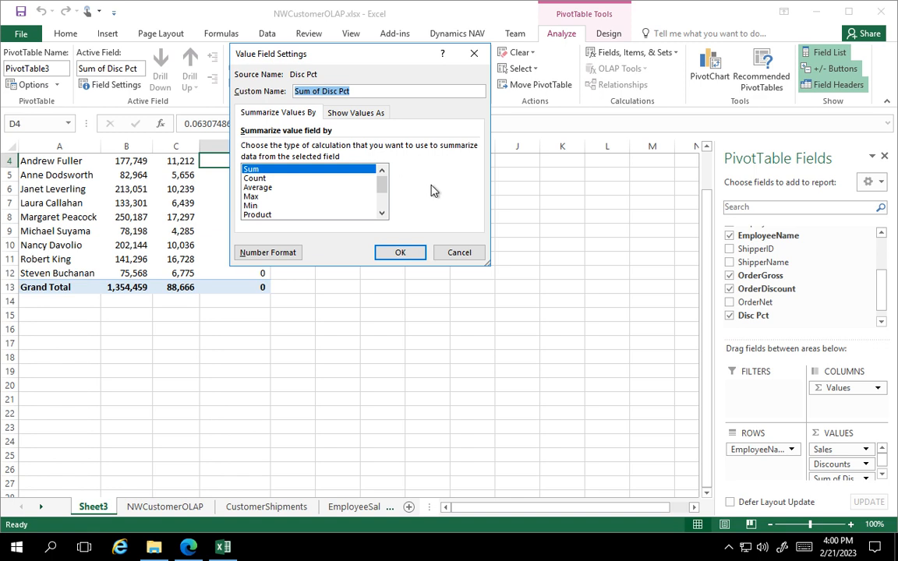
type("D")
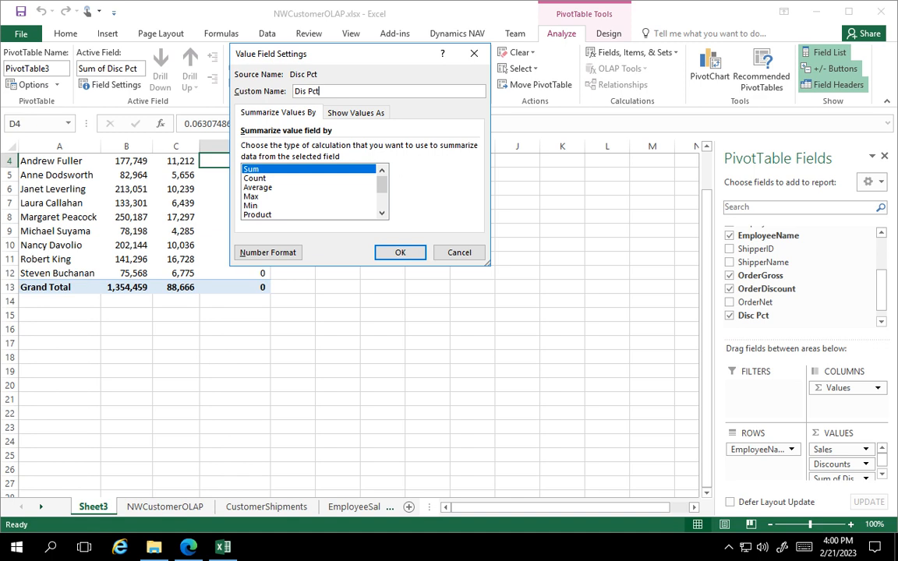
type("is Pct")
key("BackSpace")
left_click(400, 252)
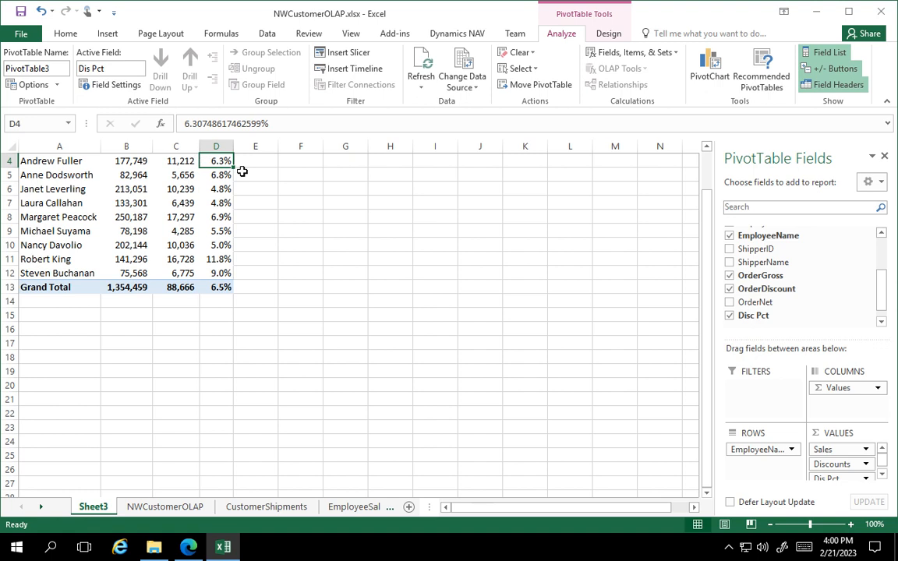
scroll(286, 281, "up", 1)
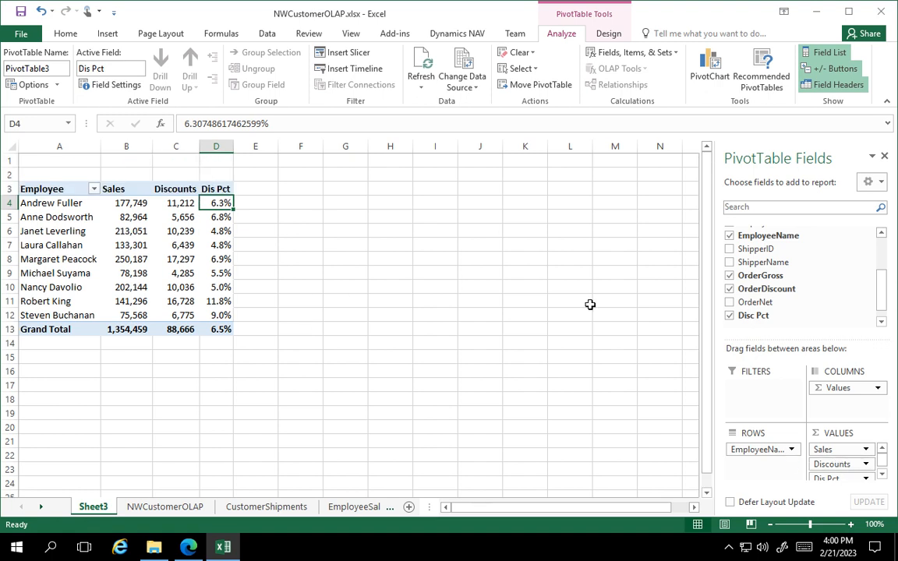
right_click(761, 319)
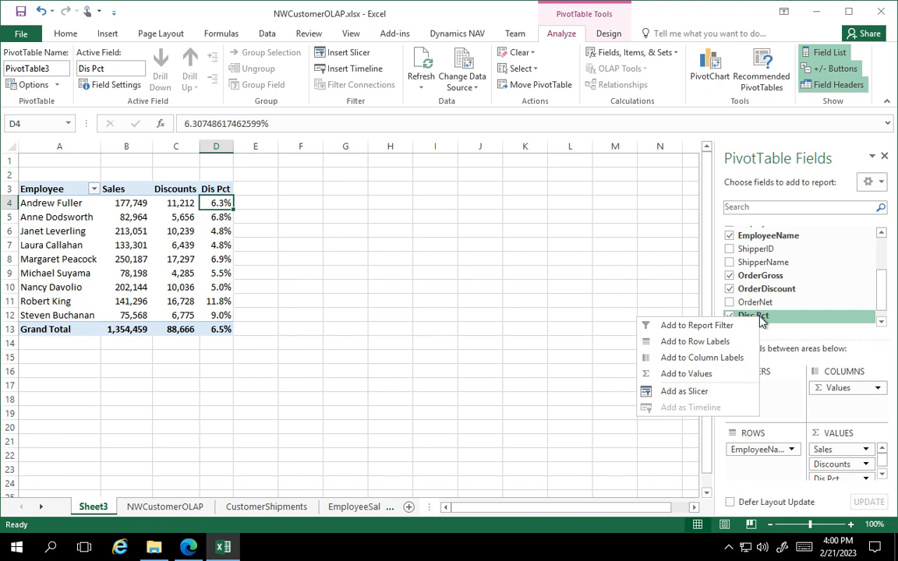
left_click(551, 262)
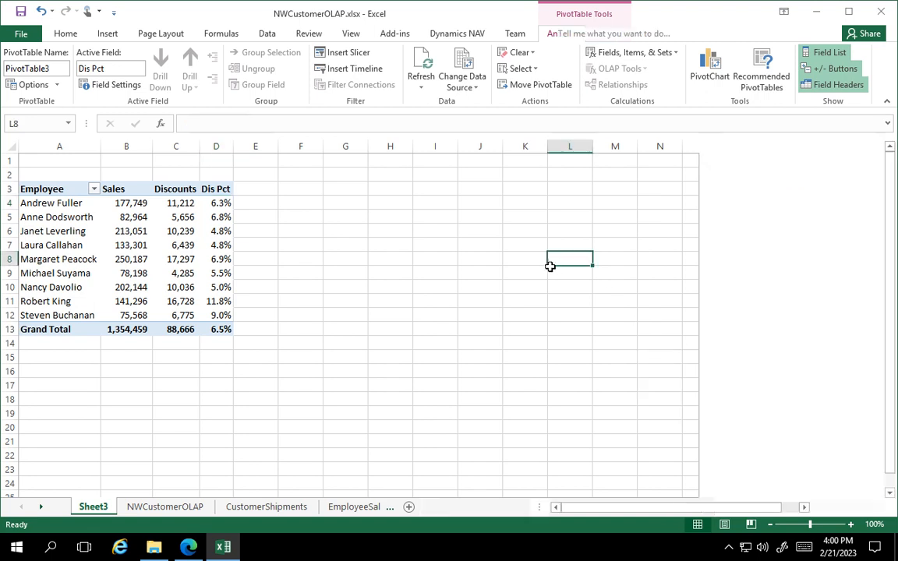
left_click(195, 197)
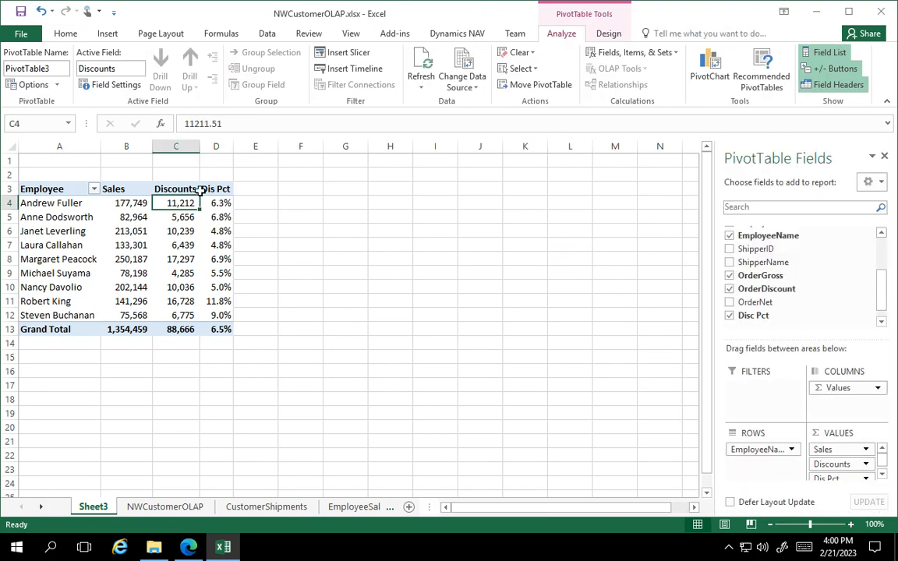
left_click(203, 192)
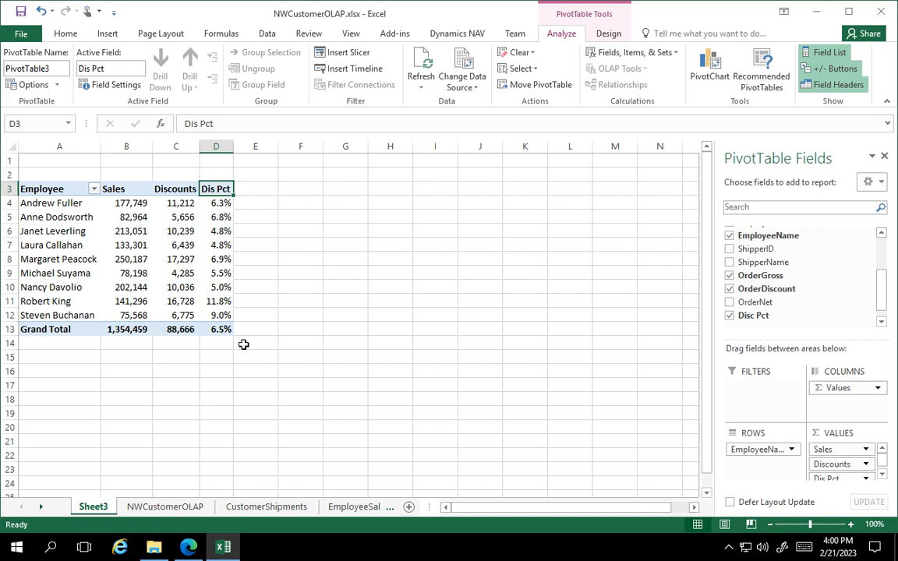
left_click(217, 301)
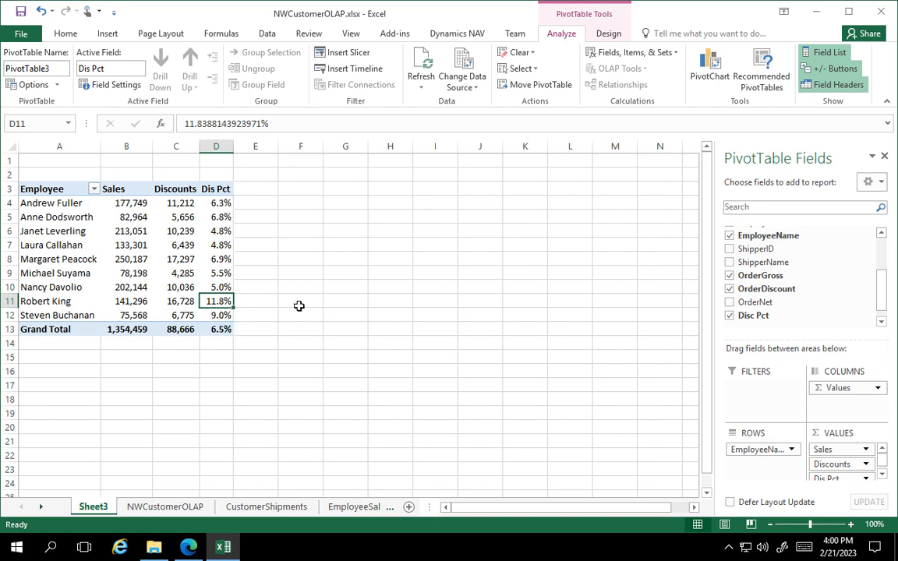
left_click(454, 258)
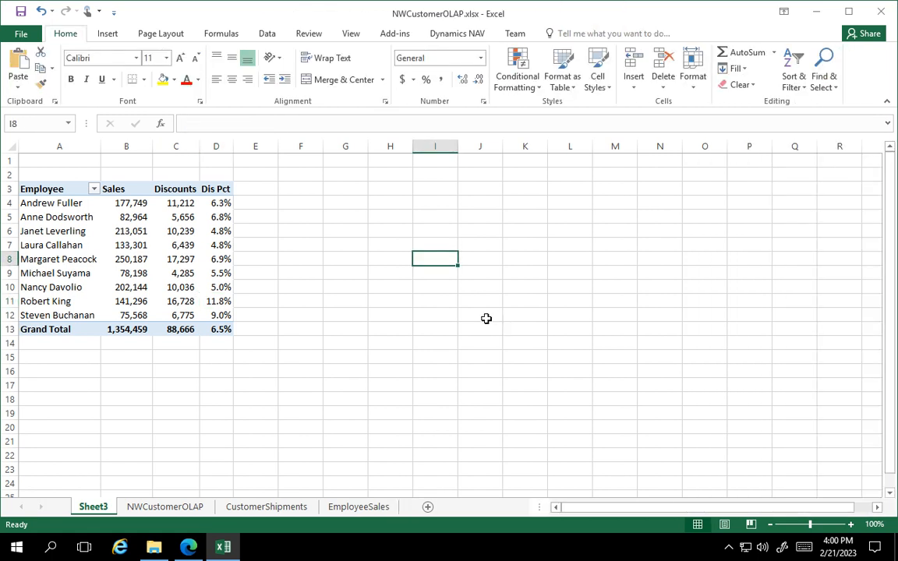
left_click(300, 189)
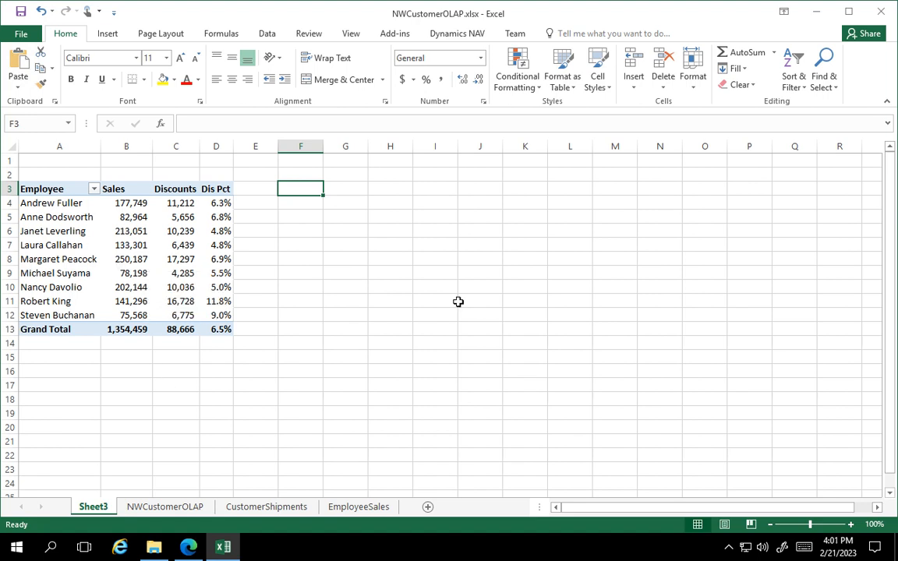
Rename Sheet3 as DiscountsSummary and move it after the EmployeeSales sheet.
right_click(93, 508)
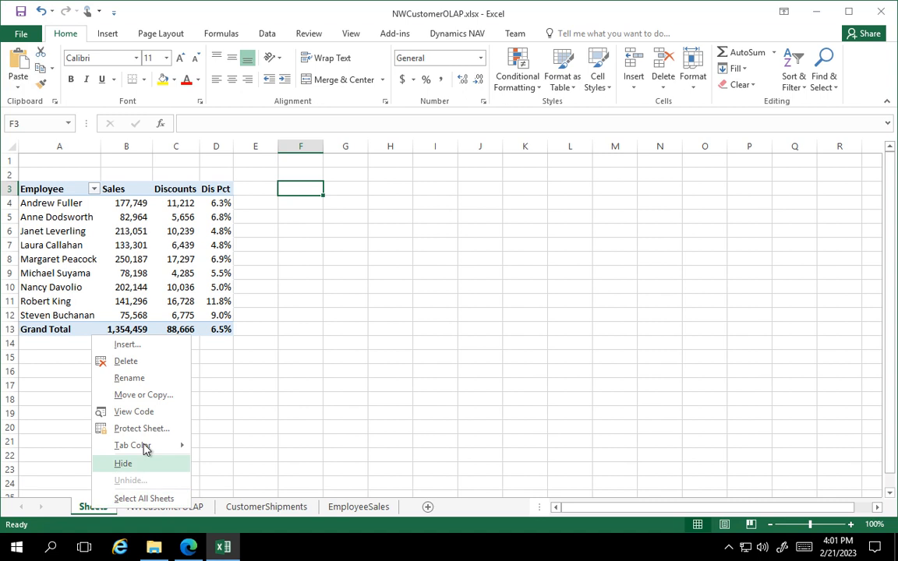
left_click(134, 378)
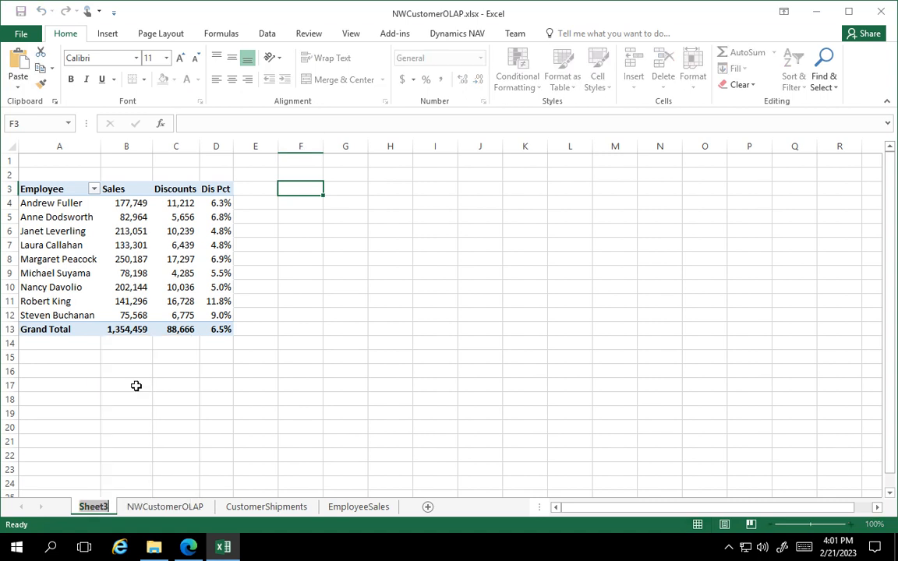
type("Discou")
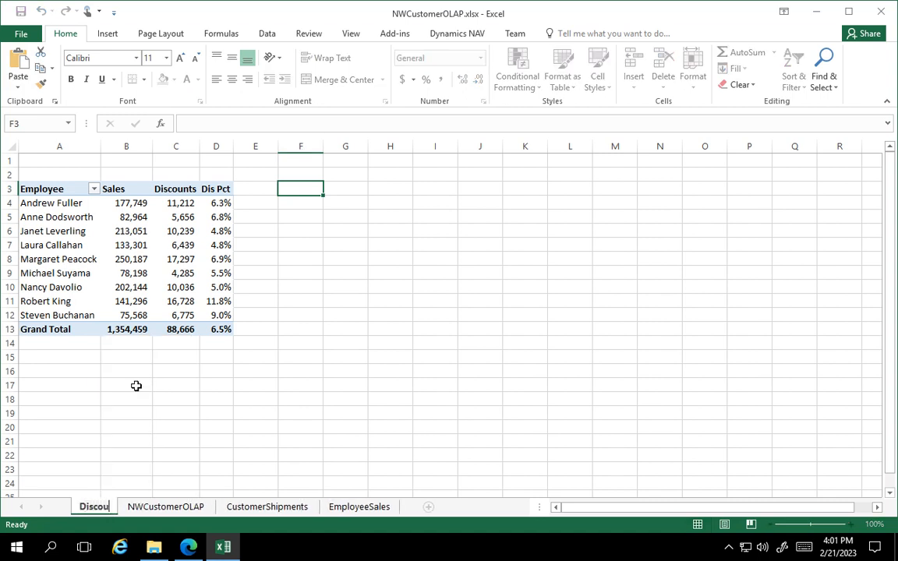
type("ntsSummary")
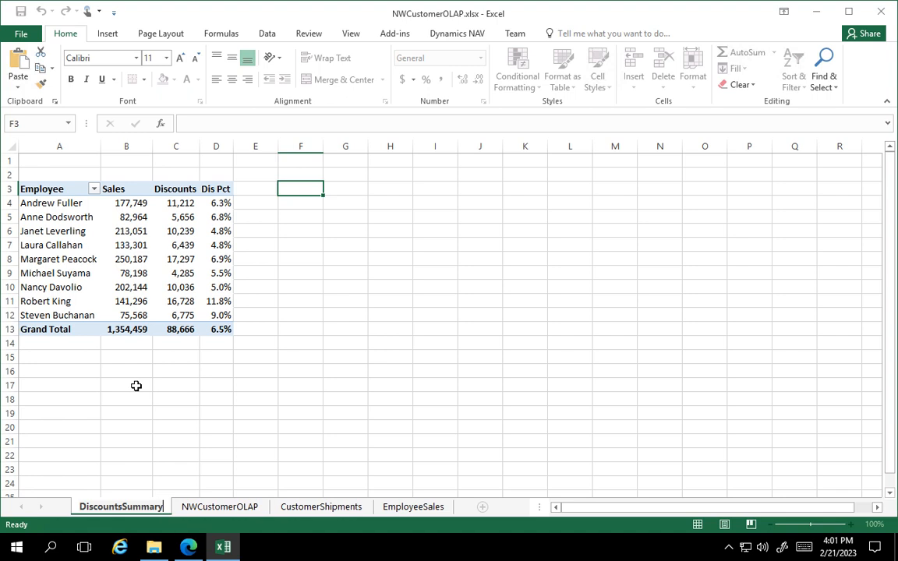
left_click(91, 398)
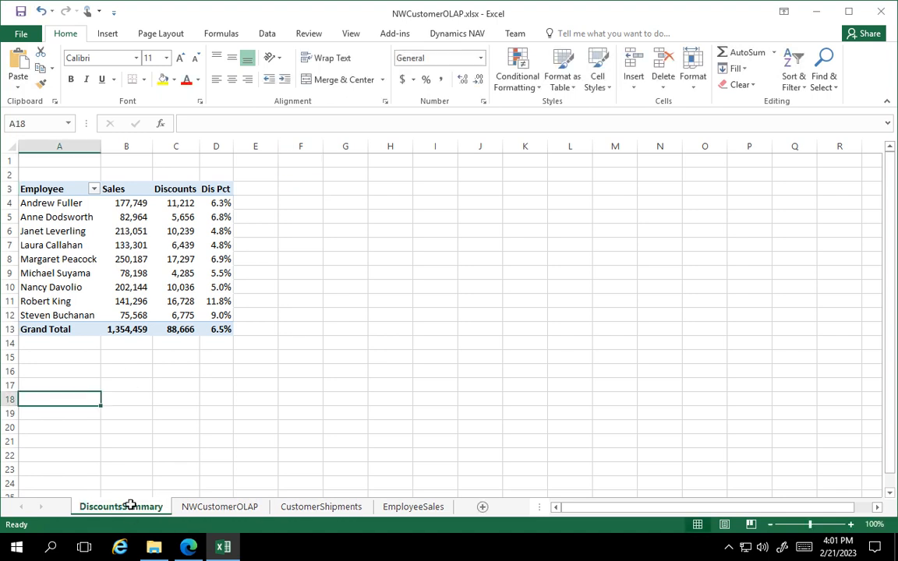
left_click_drag(460, 512, 451, 506)
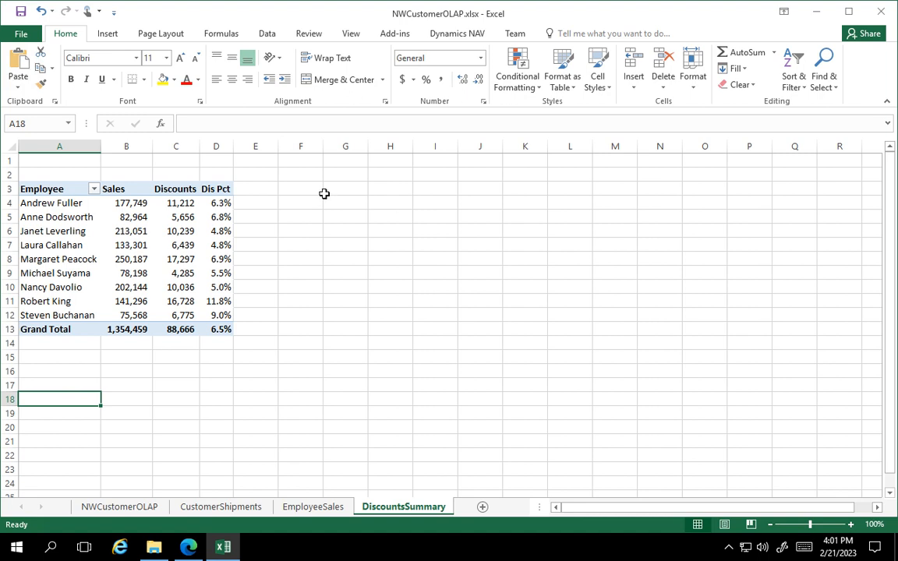
Create a PivotTable from the NWCustomerOLAP table on the existing DiscountsSummary sheet at cell F3.
left_click(110, 508)
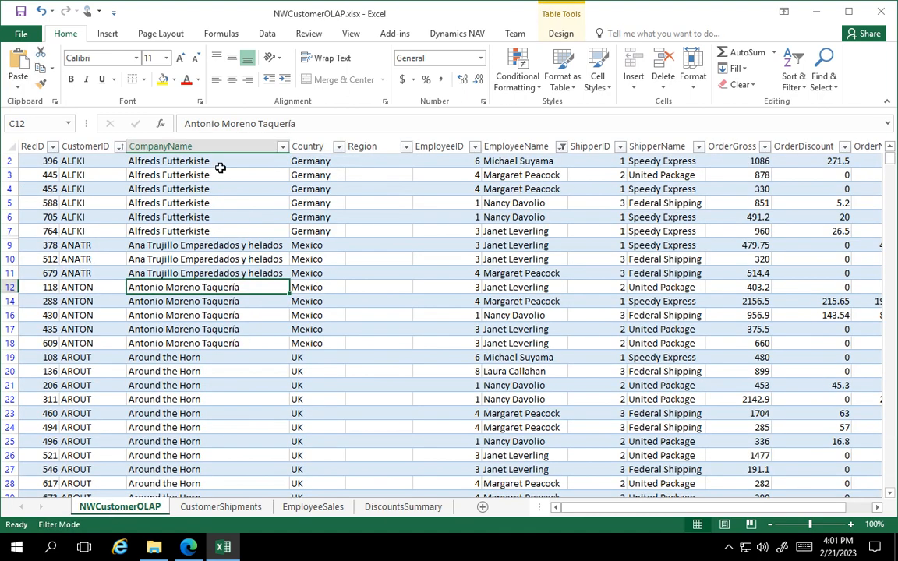
left_click(105, 34)
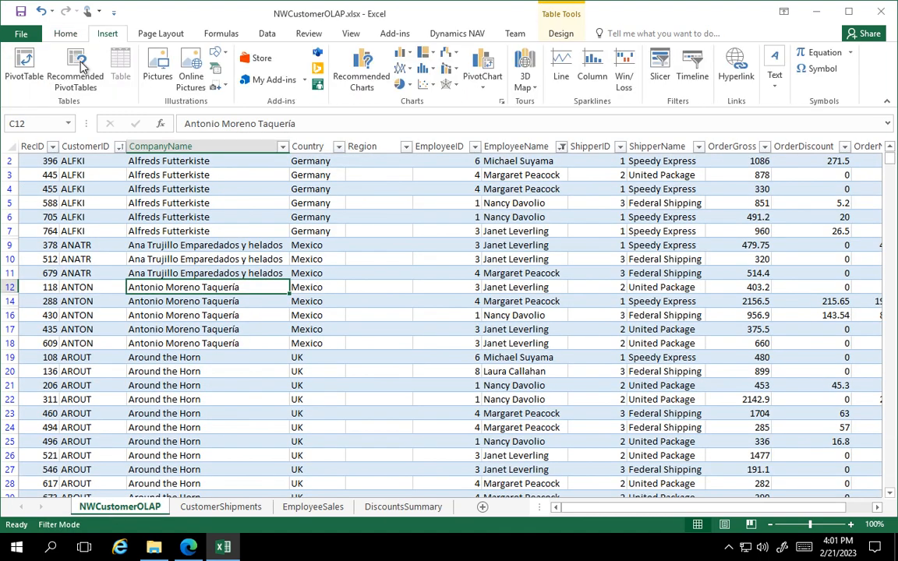
left_click(27, 72)
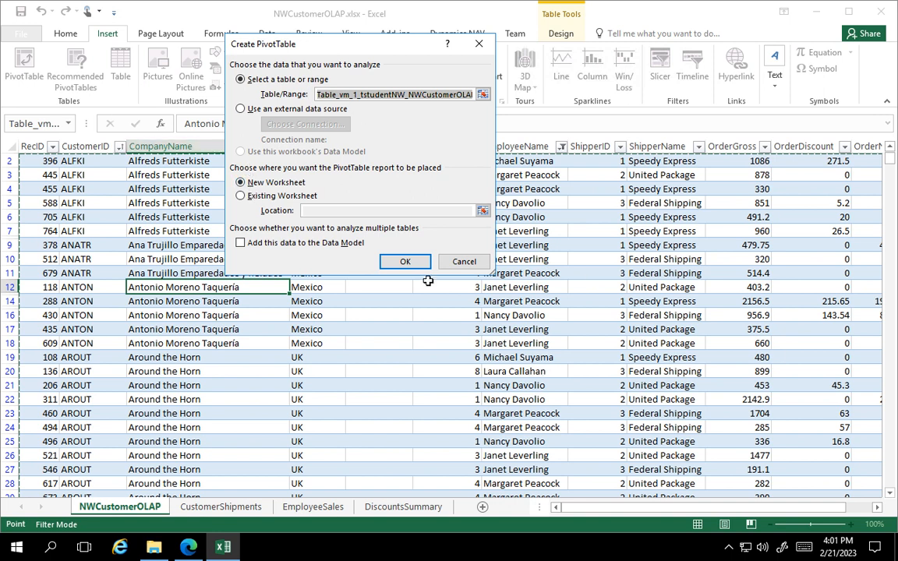
left_click(241, 196)
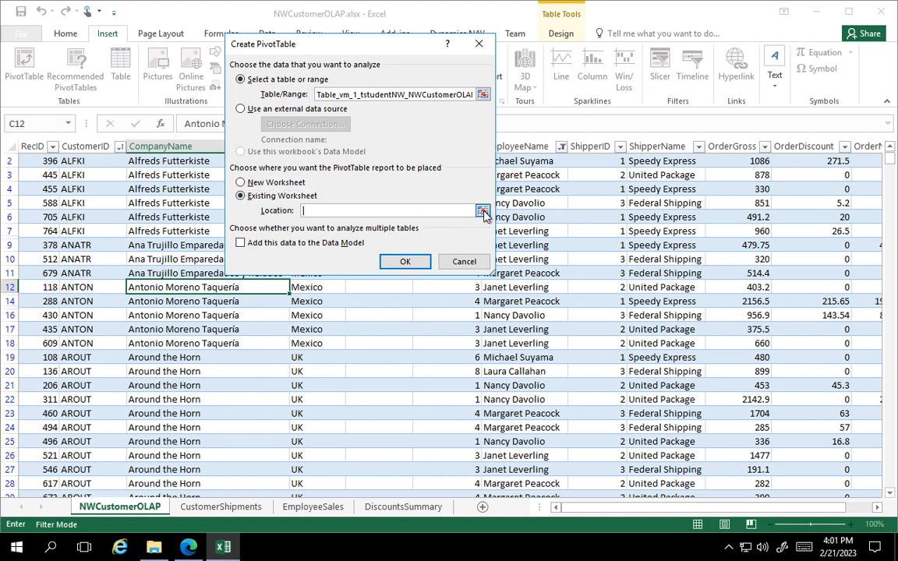
left_click(484, 212)
left_click(406, 508)
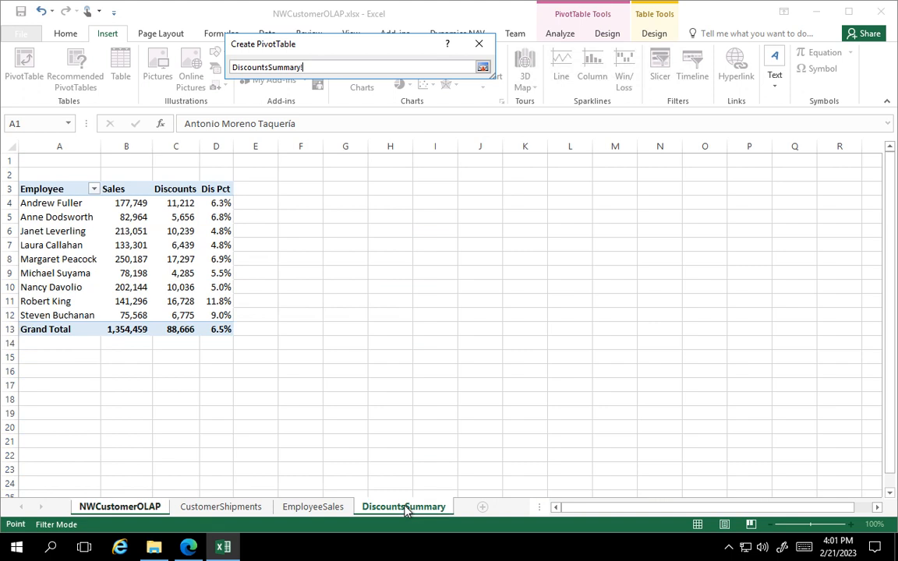
left_click(301, 186)
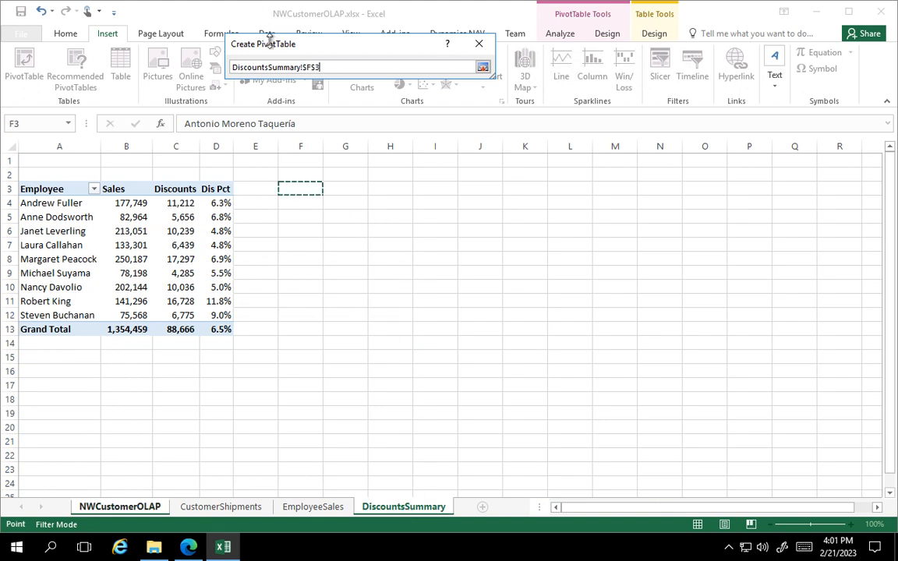
left_click(484, 68)
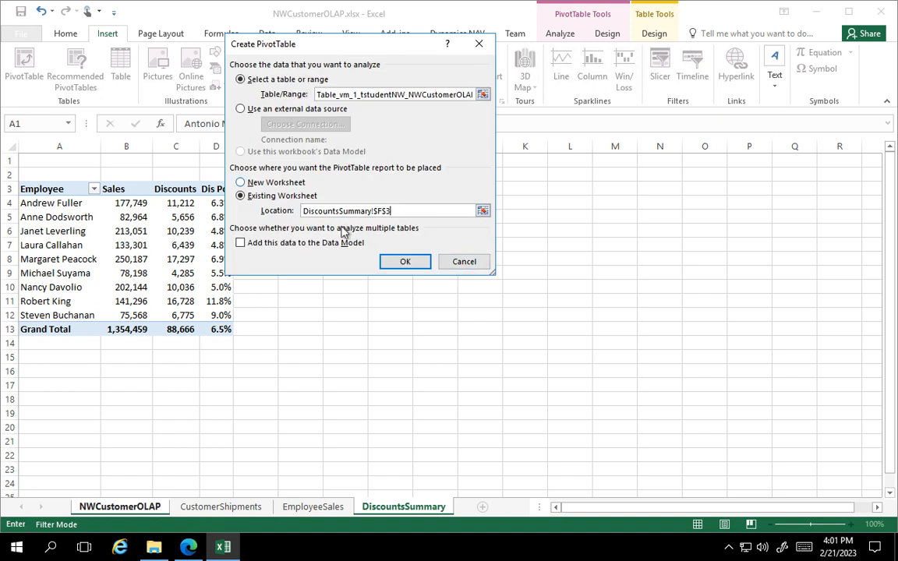
left_click(405, 263)
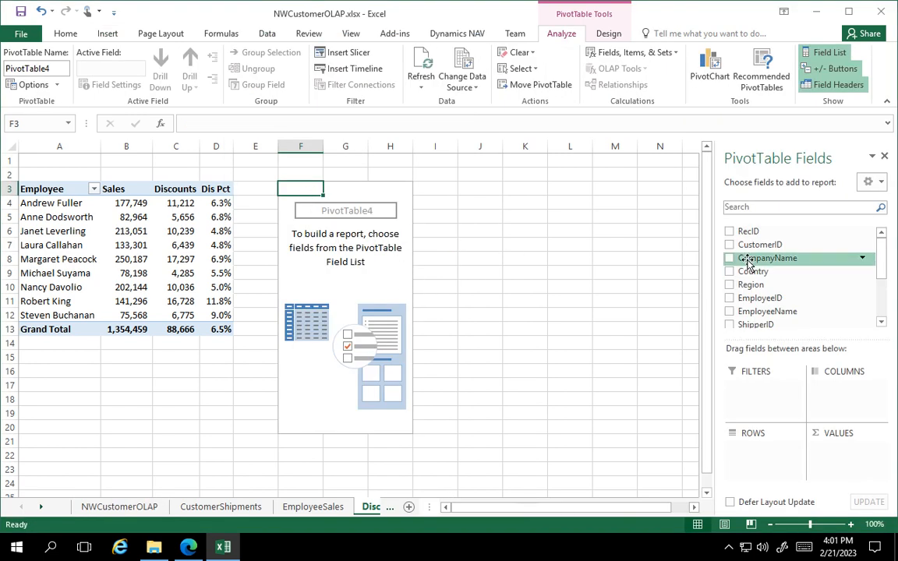
Add CompanyName to the new PivotTable's rows, and OrderGross and OrderDiscount to its values.
left_click_drag(748, 261, 747, 448)
scroll(772, 300, "down", 4)
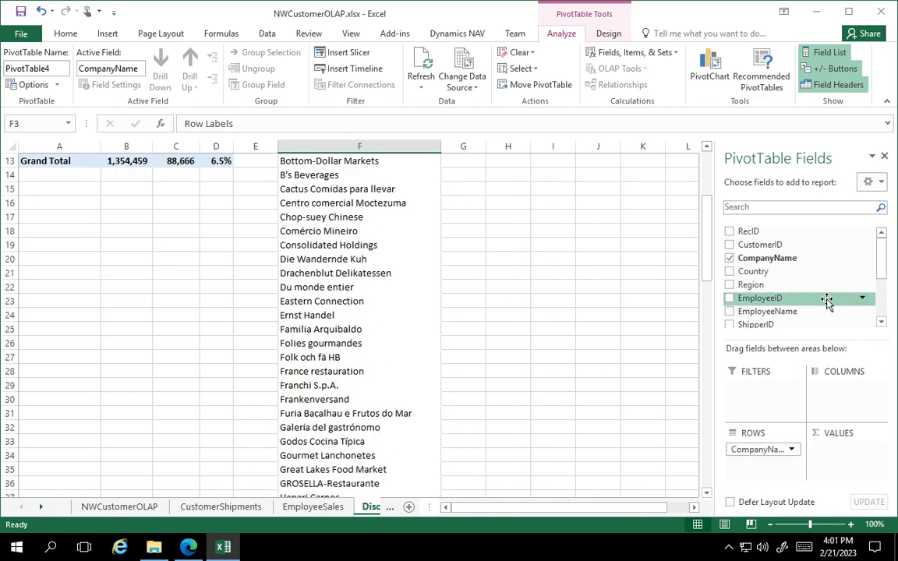
scroll(852, 294, "up", 4)
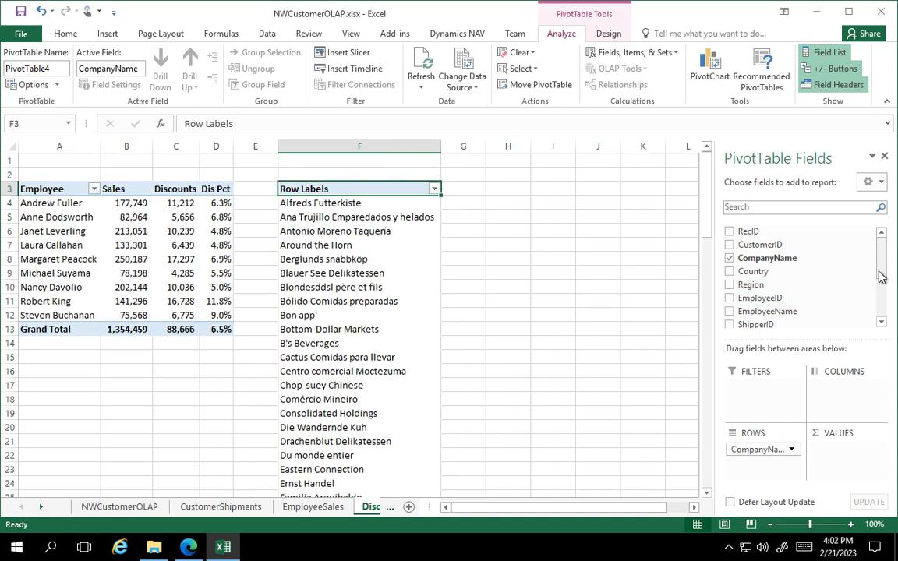
left_click_drag(880, 273, 875, 299)
scroll(875, 303, "down", 1)
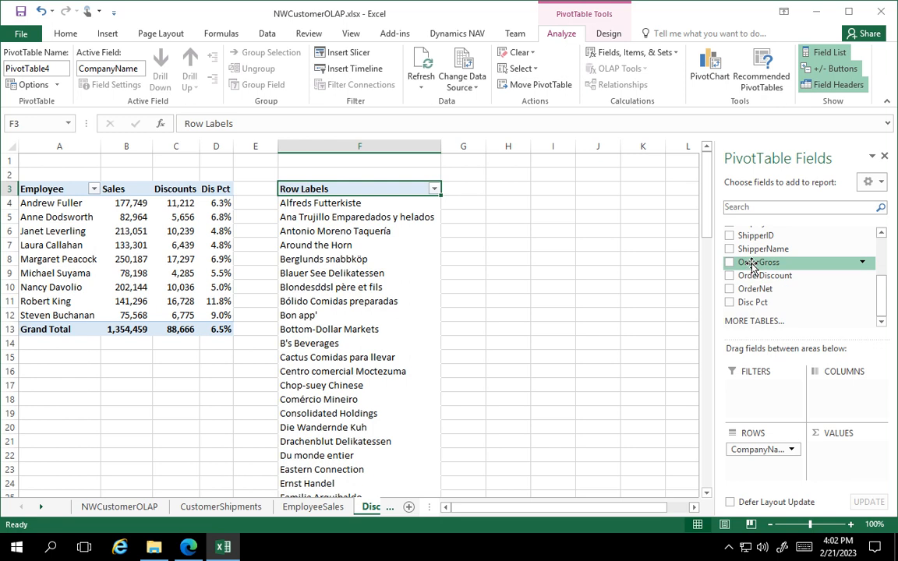
left_click_drag(758, 262, 836, 471)
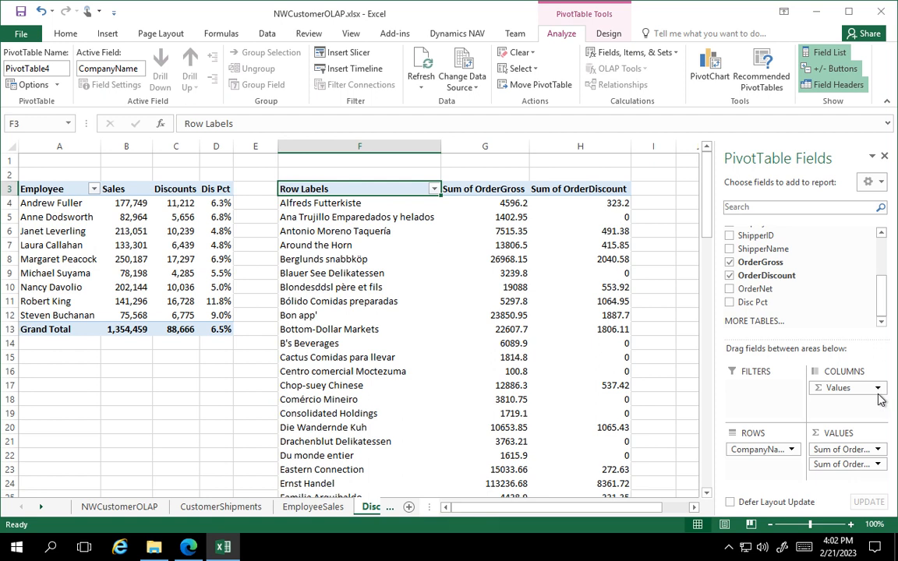
Format the Sum of OrderGross value field as Accounting with 0 decimal places and no currency symbol.
left_click(879, 451)
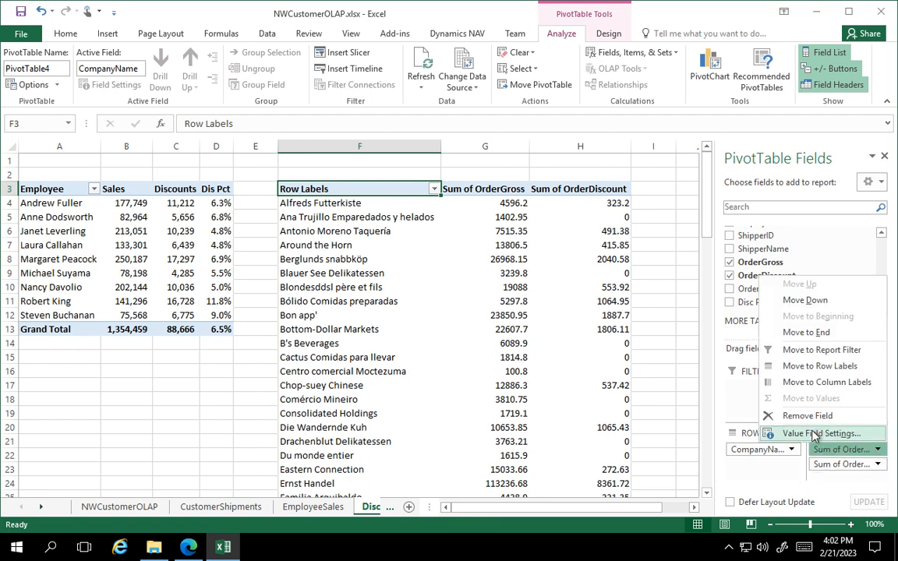
left_click(815, 434)
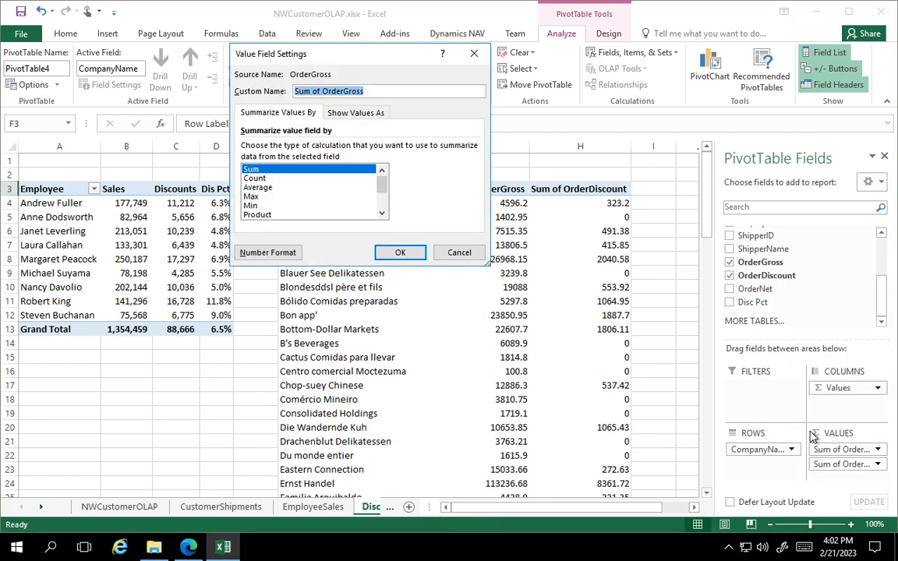
left_click(282, 253)
left_click(209, 93)
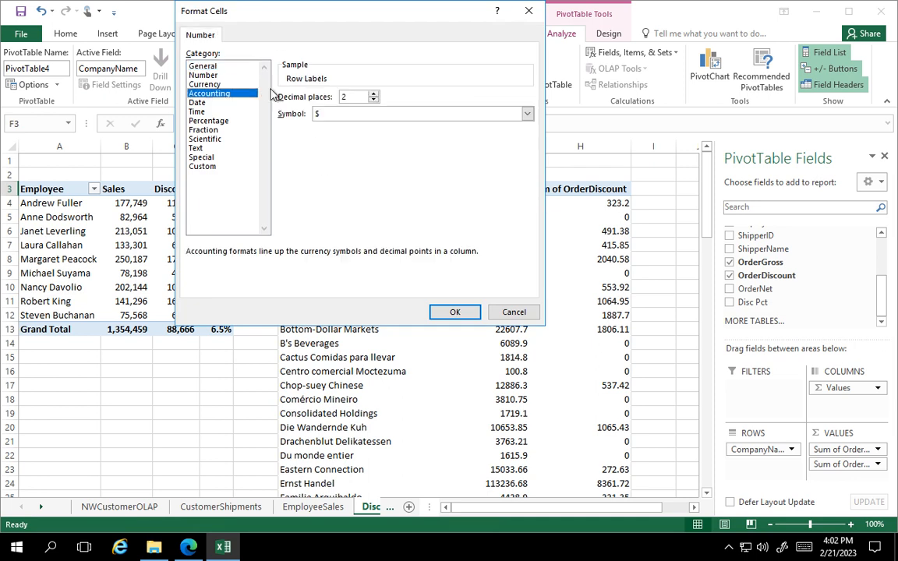
left_click(373, 100)
left_click(348, 114)
left_click(324, 124)
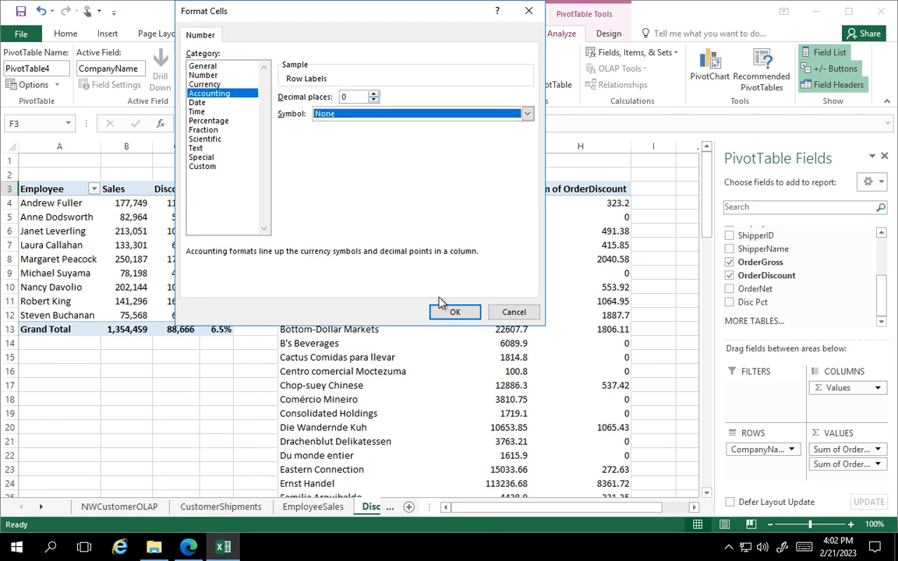
left_click(455, 312)
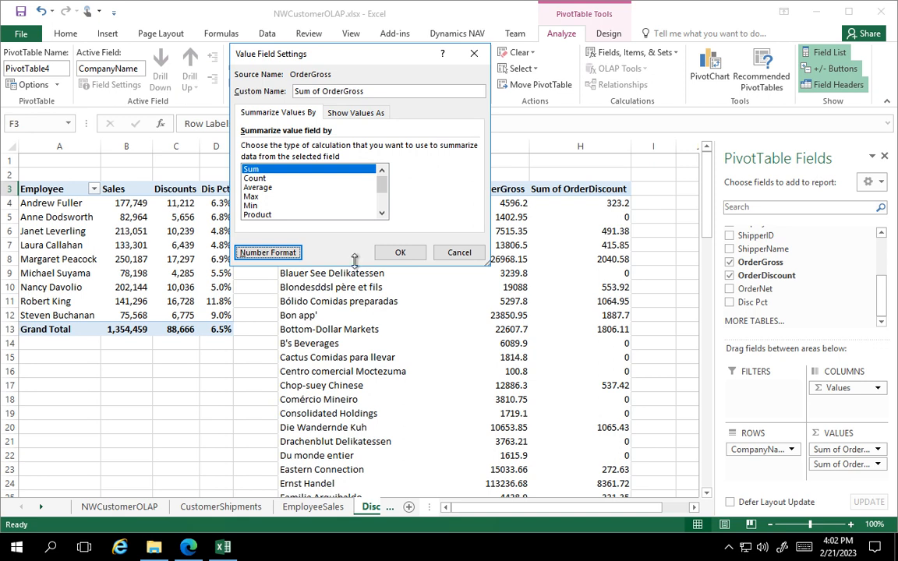
left_click(400, 253)
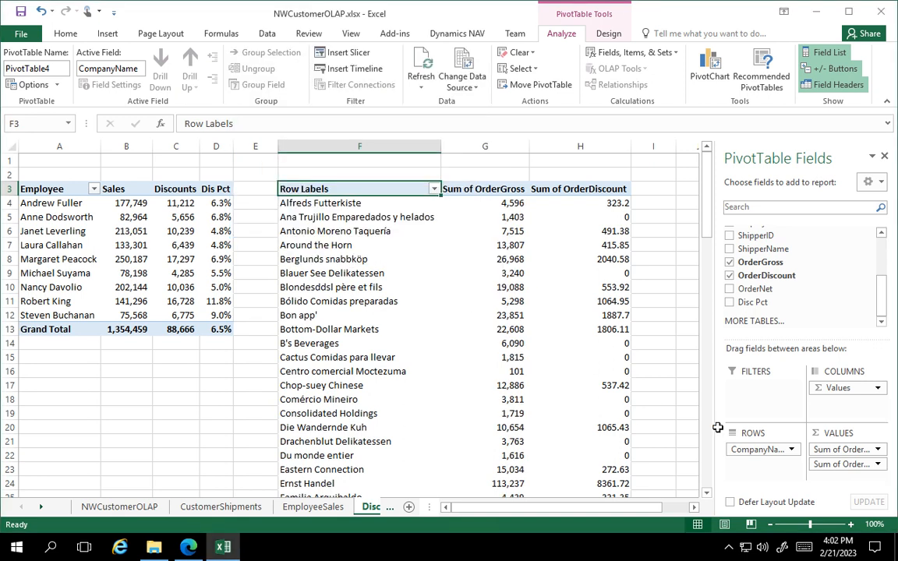
Format the Sum of OrderDiscount value field as Accounting with 0 decimal places and no currency symbol.
left_click(878, 464)
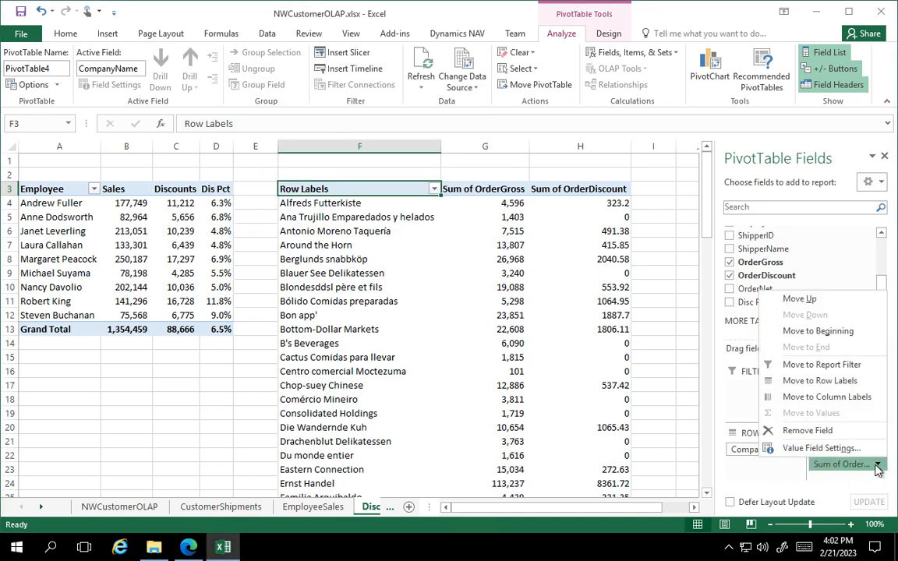
left_click(828, 450)
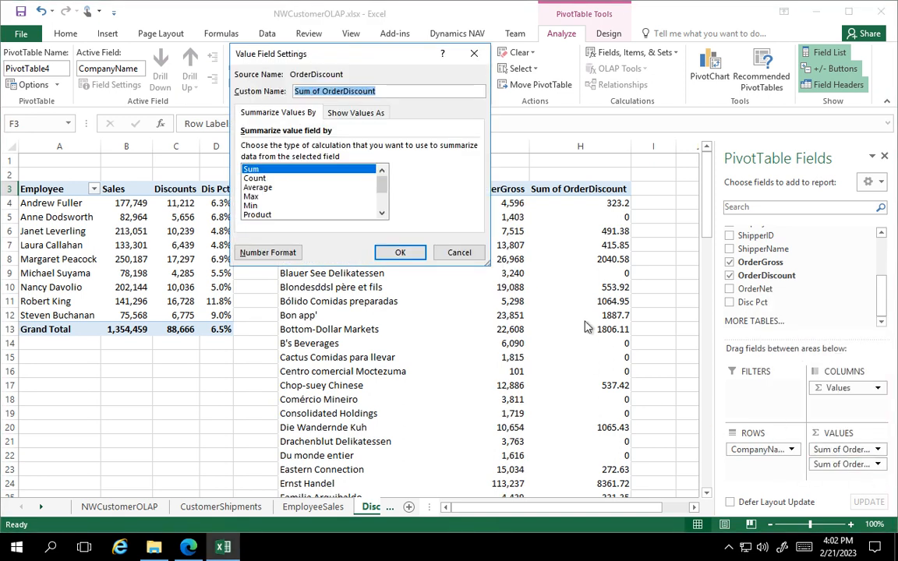
left_click(280, 254)
left_click(209, 92)
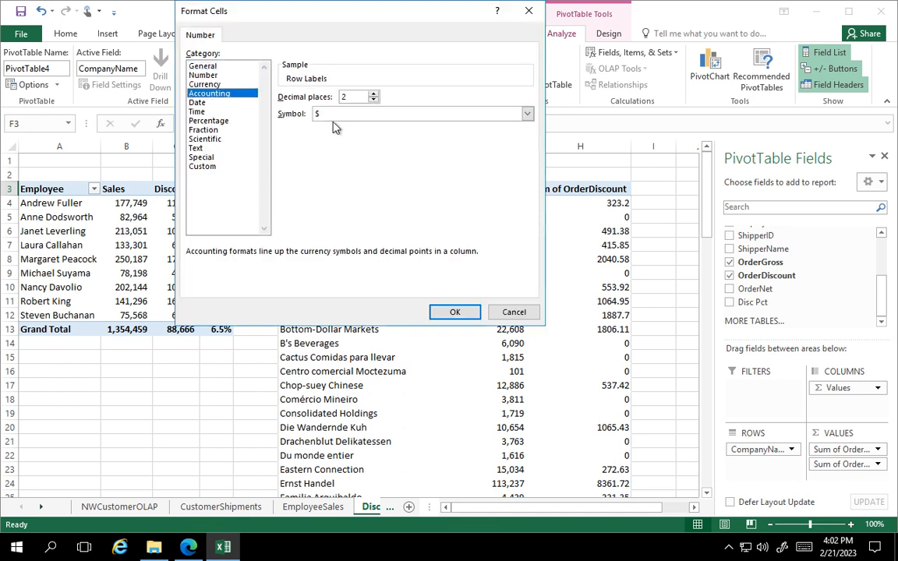
left_click(374, 100)
left_click(374, 100)
left_click(381, 117)
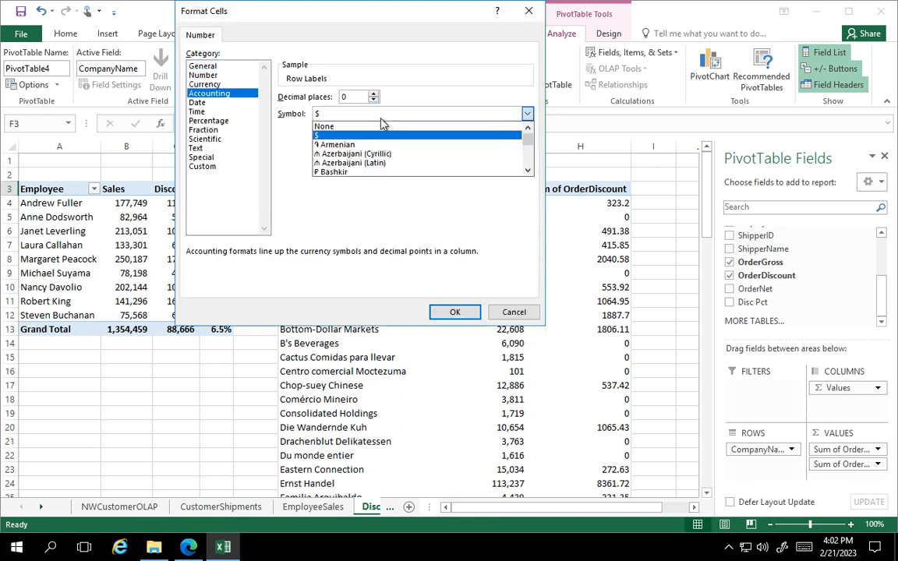
left_click(381, 126)
left_click(448, 314)
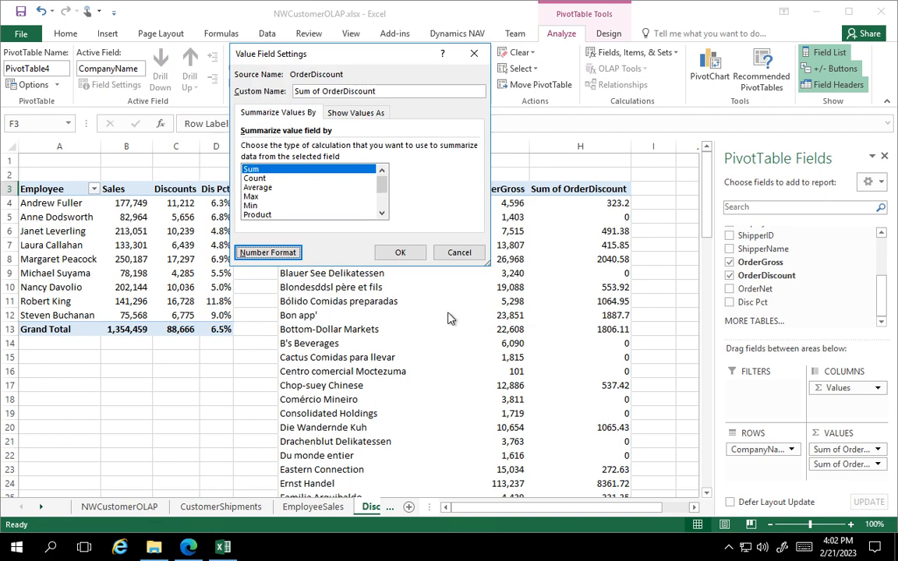
left_click(400, 252)
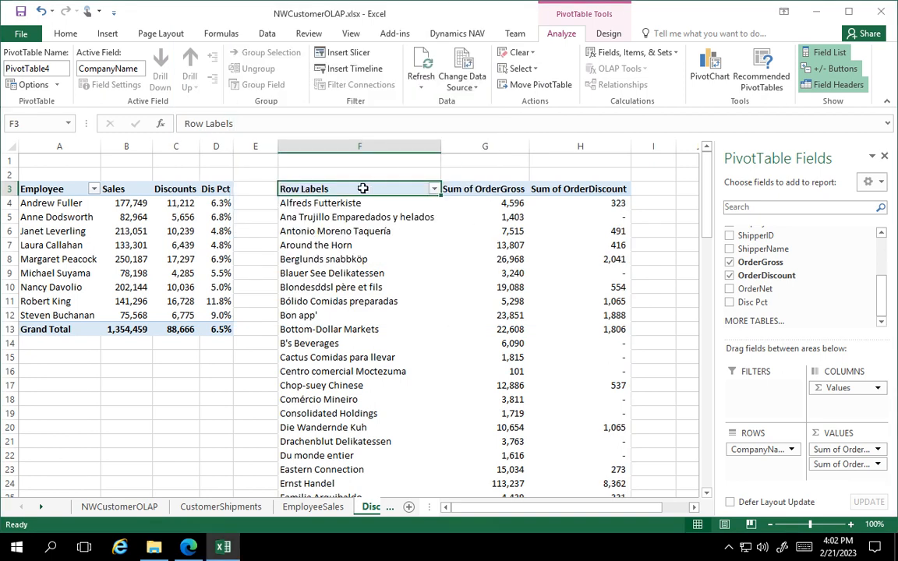
Rename the second PivotTable's headers in F3:H3 to Customer, Sales and Discounts.
type("Cu")
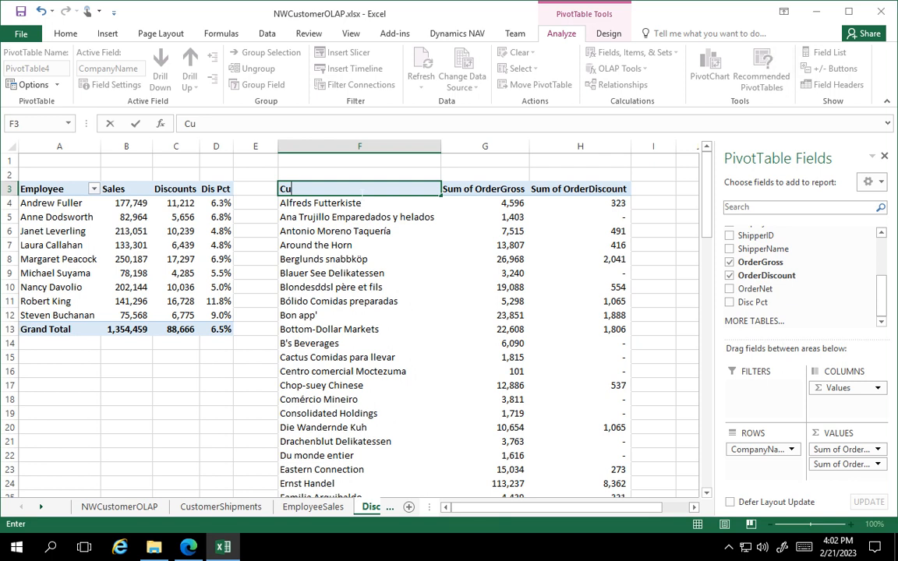
type("stomer")
key("Tab")
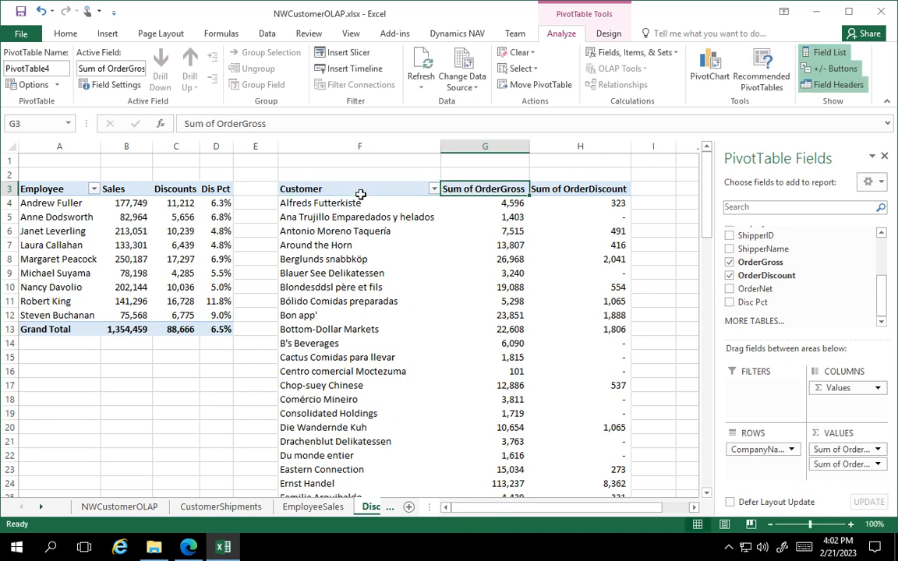
type("Sa")
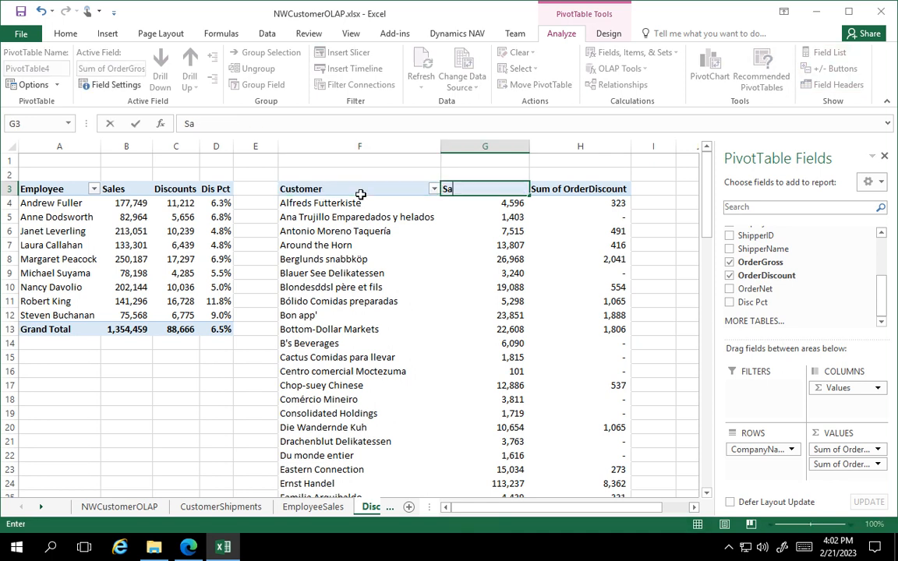
type("les")
key("Tab")
type("D")
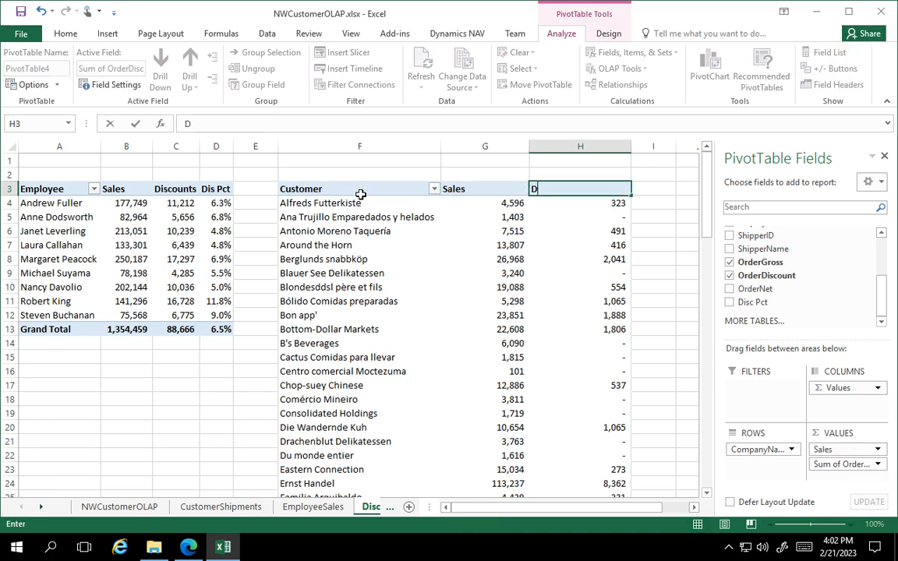
type("iscounts")
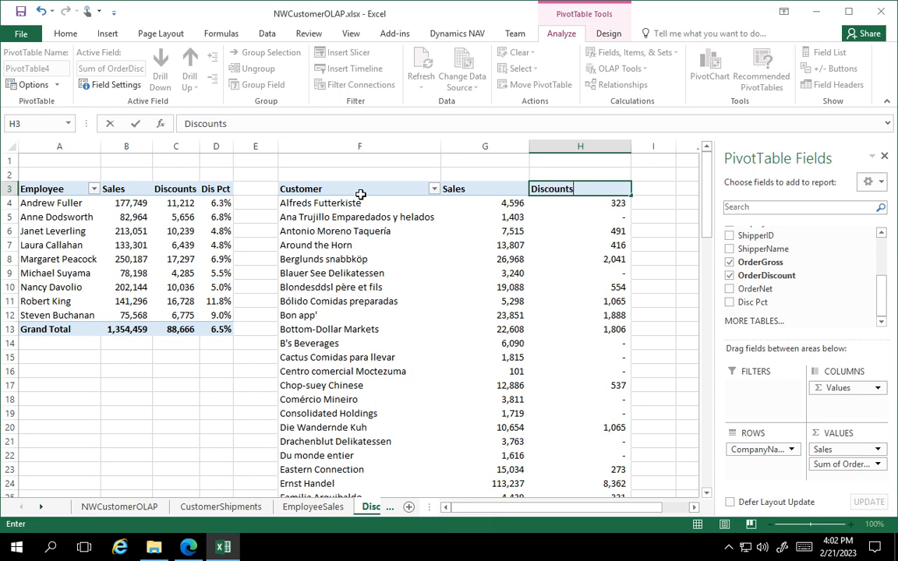
Narrow the Customer column F and autofit the Sales and Discounts columns G and H.
left_click(398, 147)
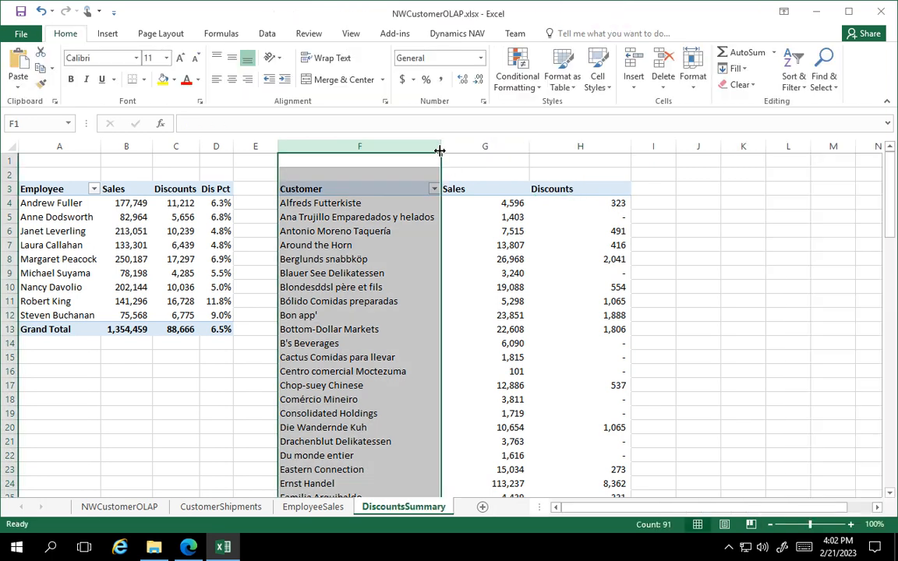
left_click_drag(442, 151, 383, 152)
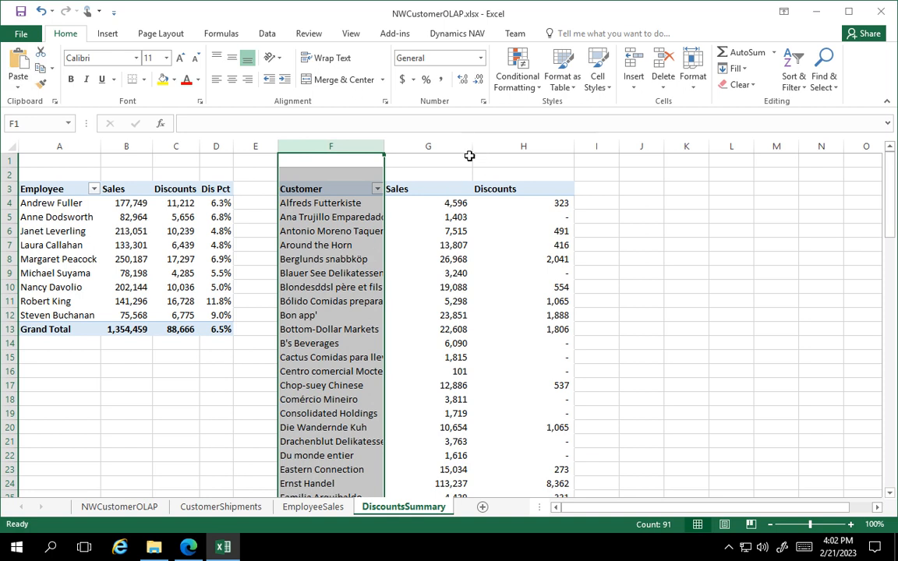
double_click(473, 147)
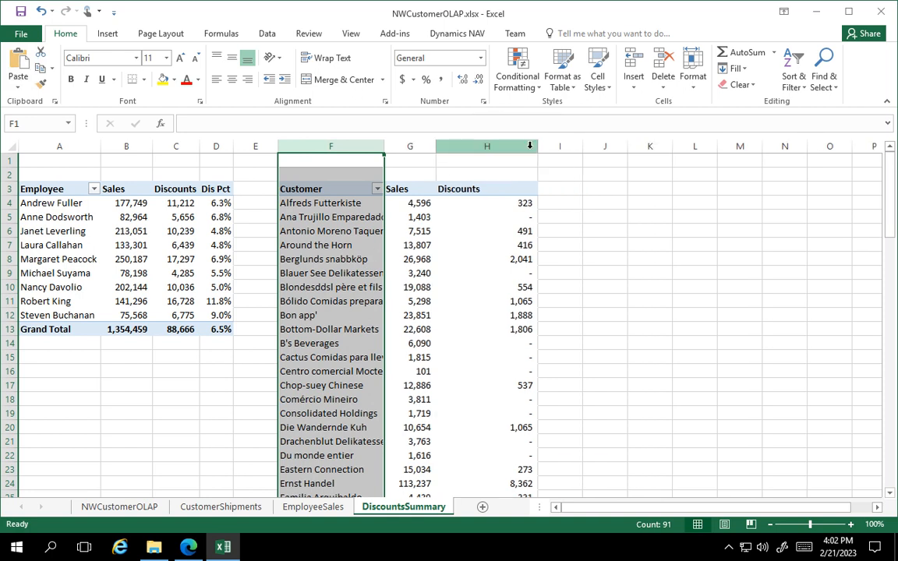
double_click(537, 147)
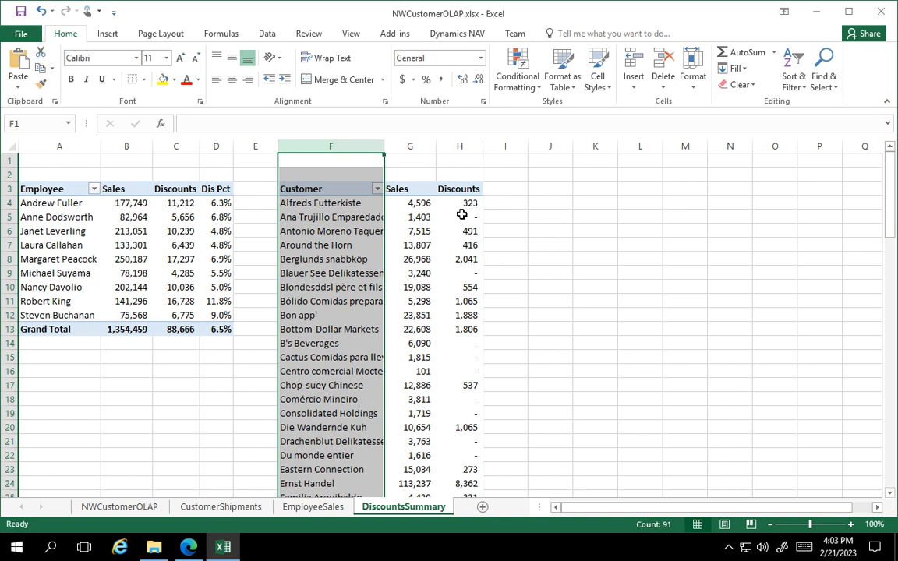
Add a calculated field to the customer PivotTable that divides OrderDiscount by OrderGross.
mouse_move(460, 214)
left_click(461, 218)
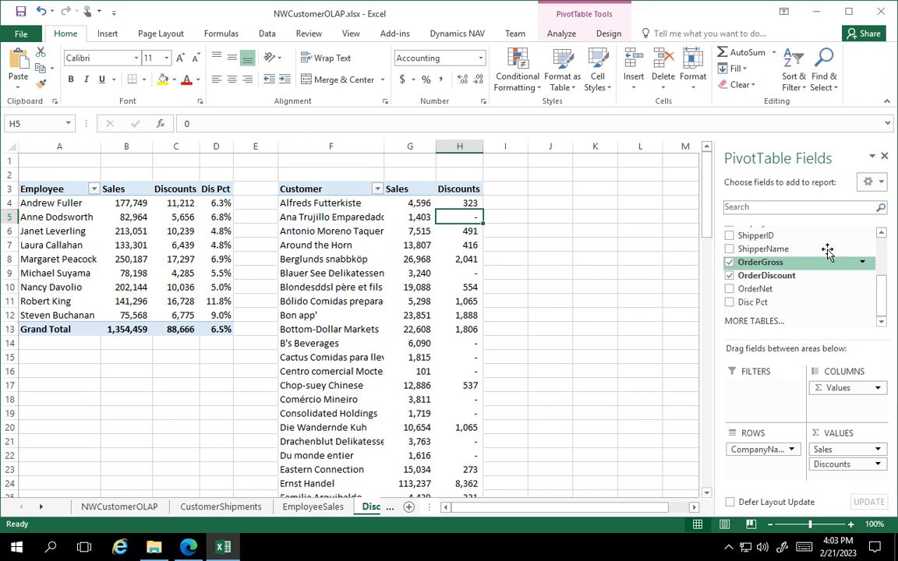
left_click(608, 35)
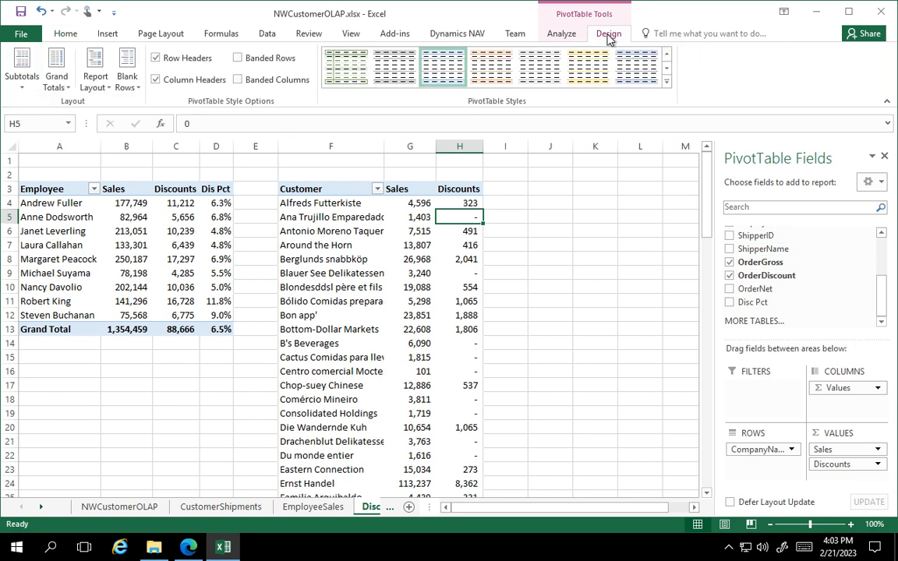
left_click(565, 34)
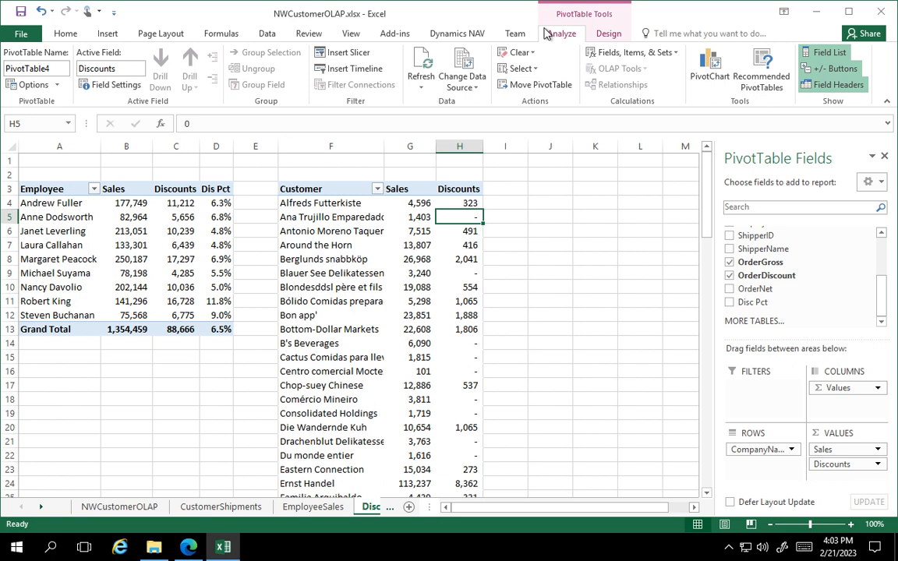
left_click(636, 53)
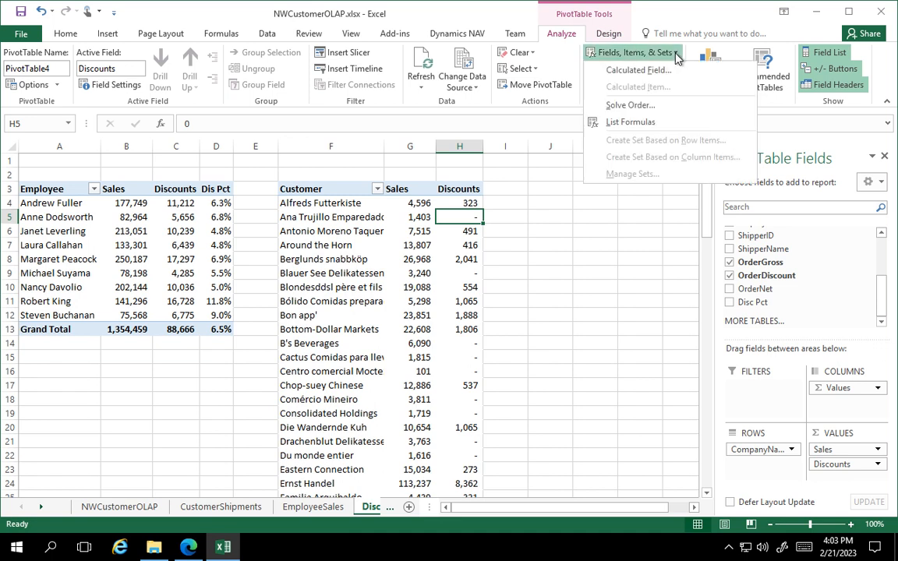
left_click(662, 70)
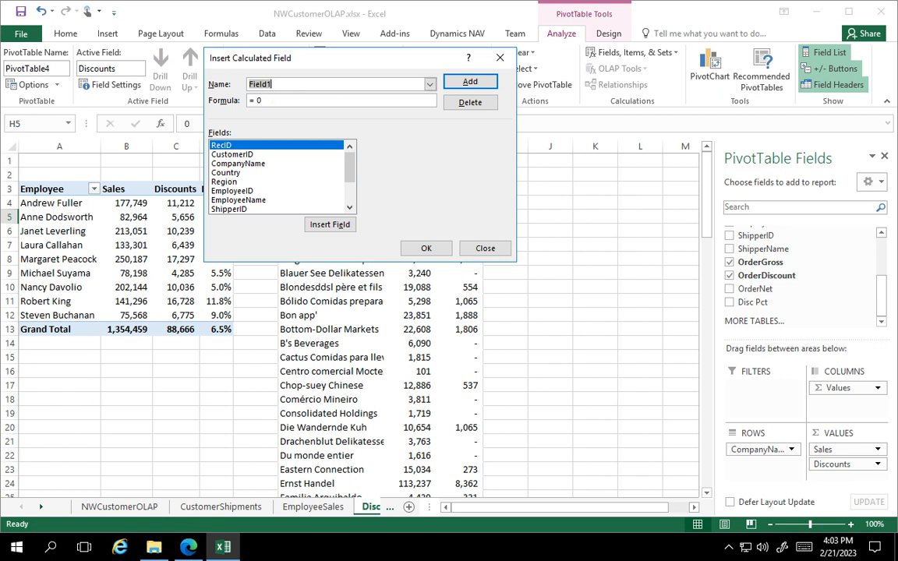
left_click(273, 102)
scroll(316, 167, "down", 2)
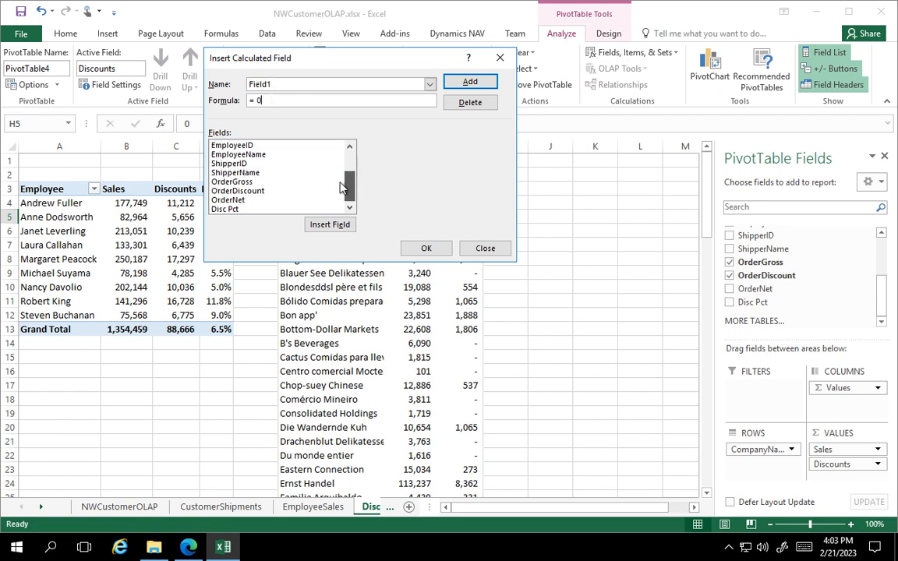
left_click(250, 191)
double_click(250, 191)
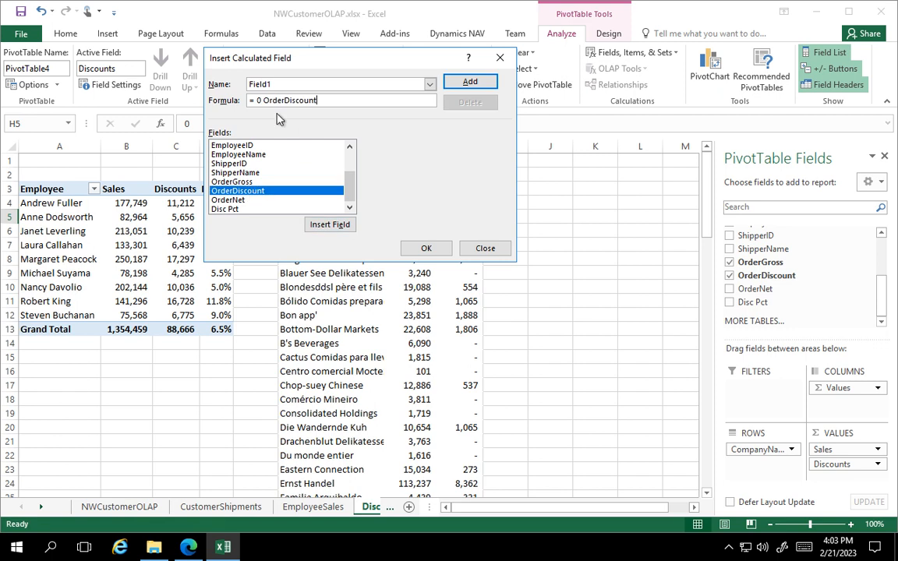
key("BackSpace")
key("BackSpace")
key("End")
double_click(238, 181)
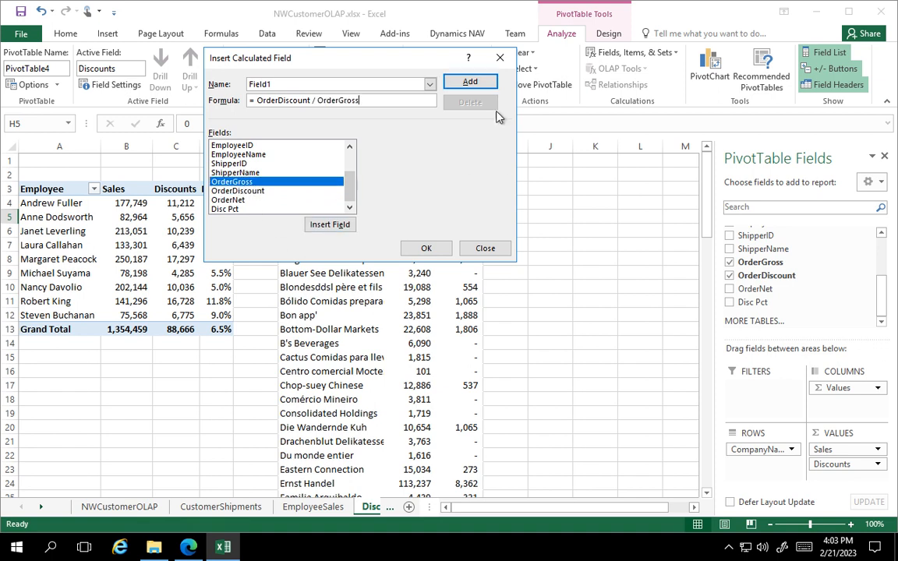
left_click(470, 82)
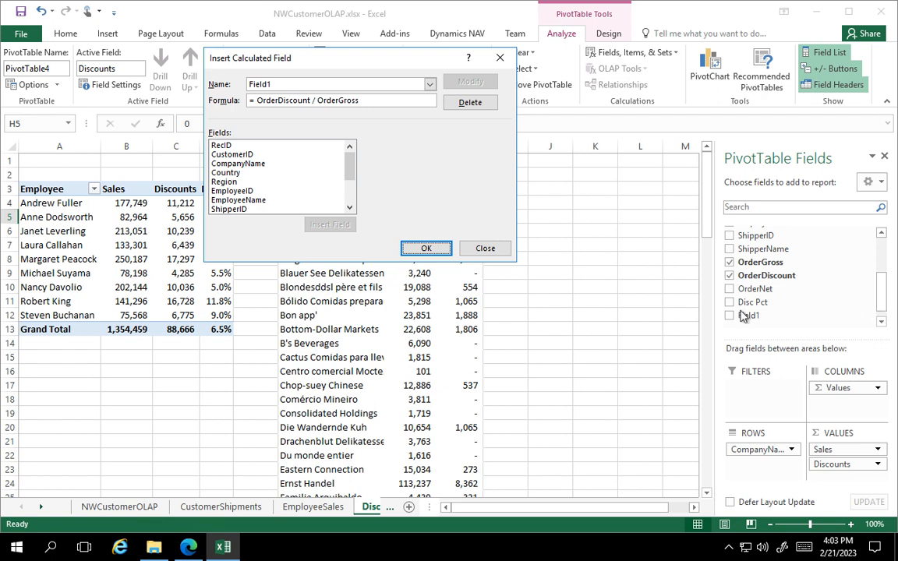
left_click(426, 248)
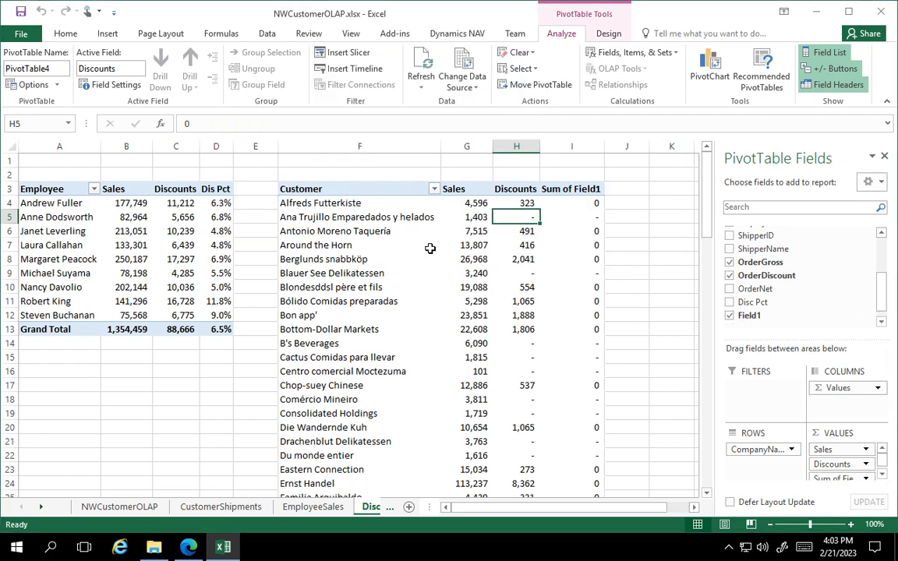
Rename the customer PivotTable's new calculated column header in I3 to Dis Pct.
left_click(577, 190)
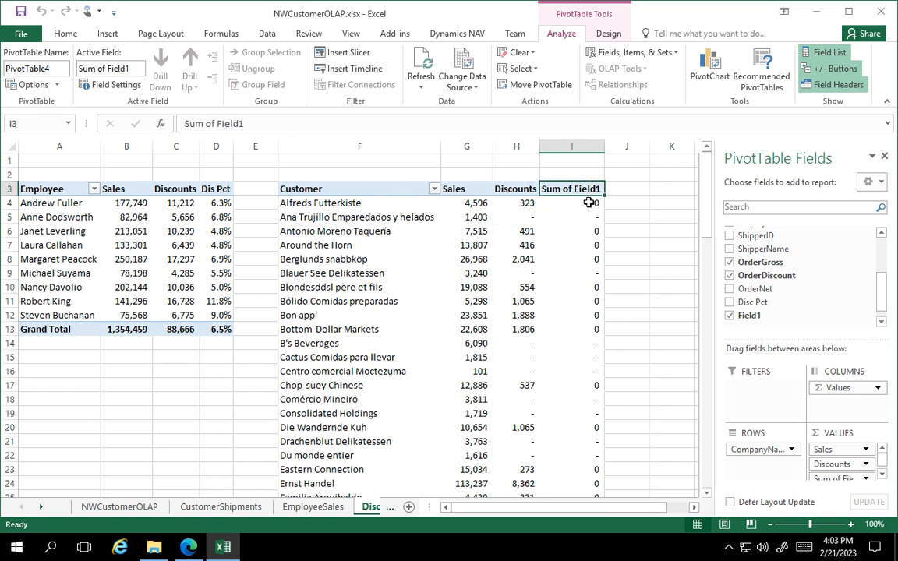
type("Dis Pc")
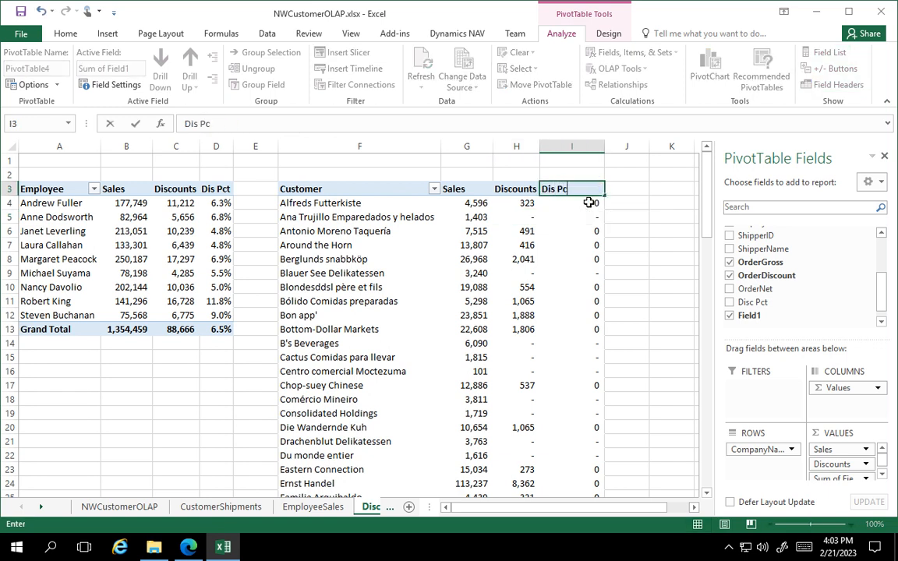
type("t")
left_click(246, 187)
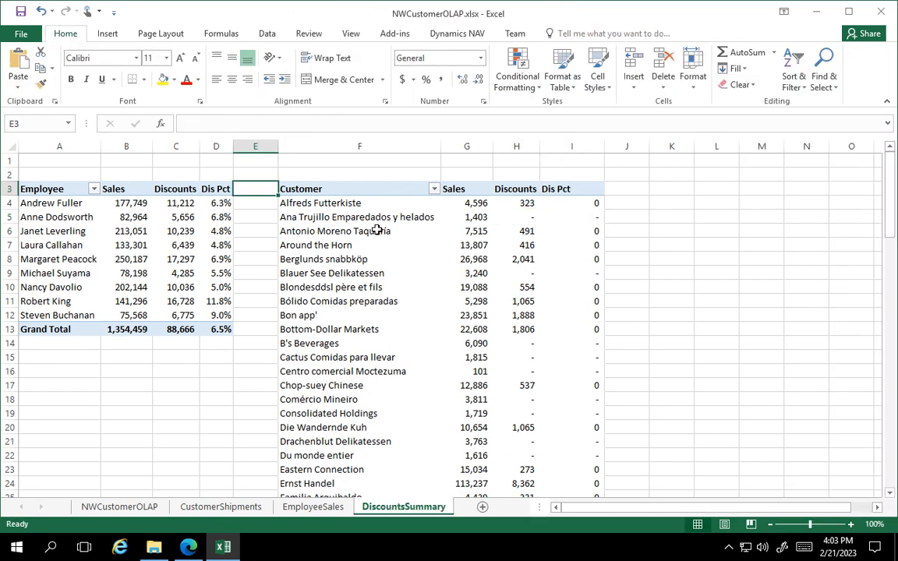
Format the customer PivotTable's Dis Pct value field as Percentage with 1 decimal place.
left_click(582, 206)
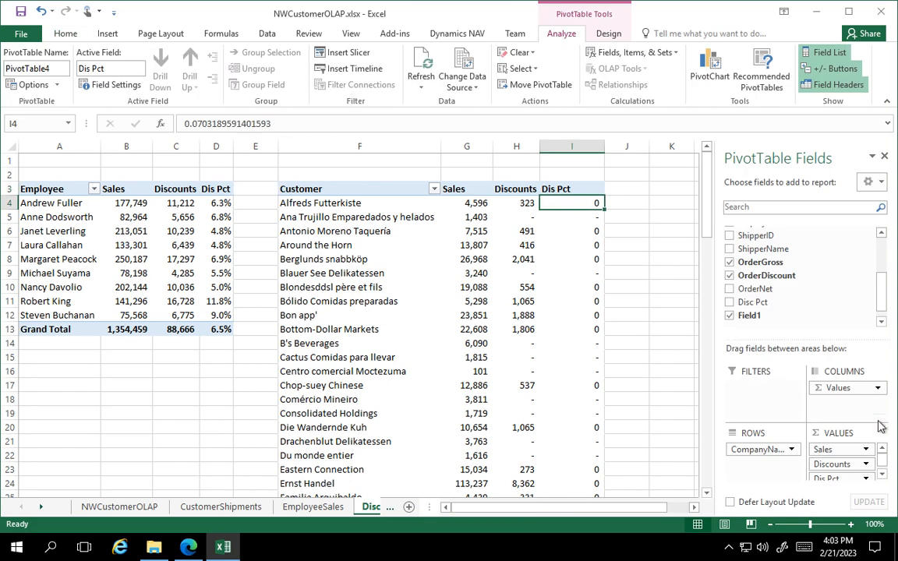
left_click(883, 476)
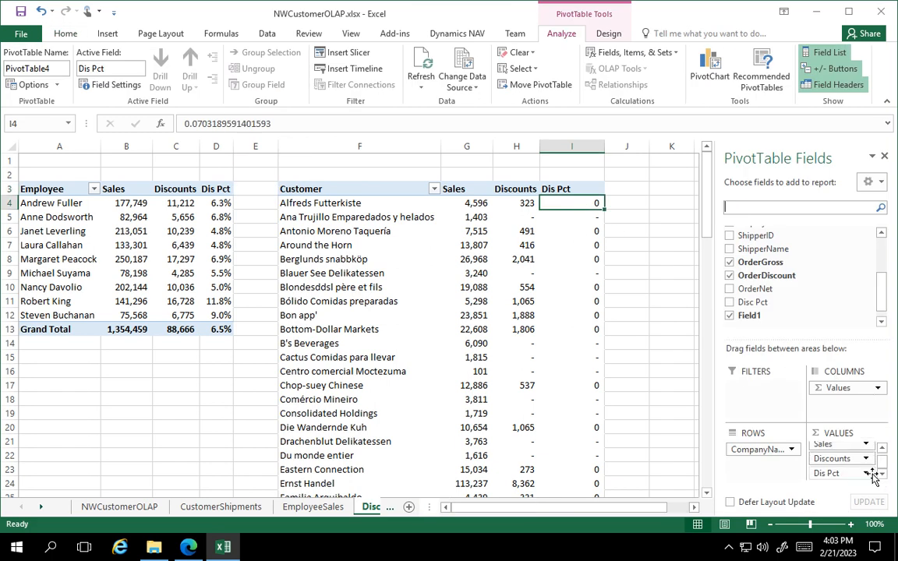
left_click(867, 474)
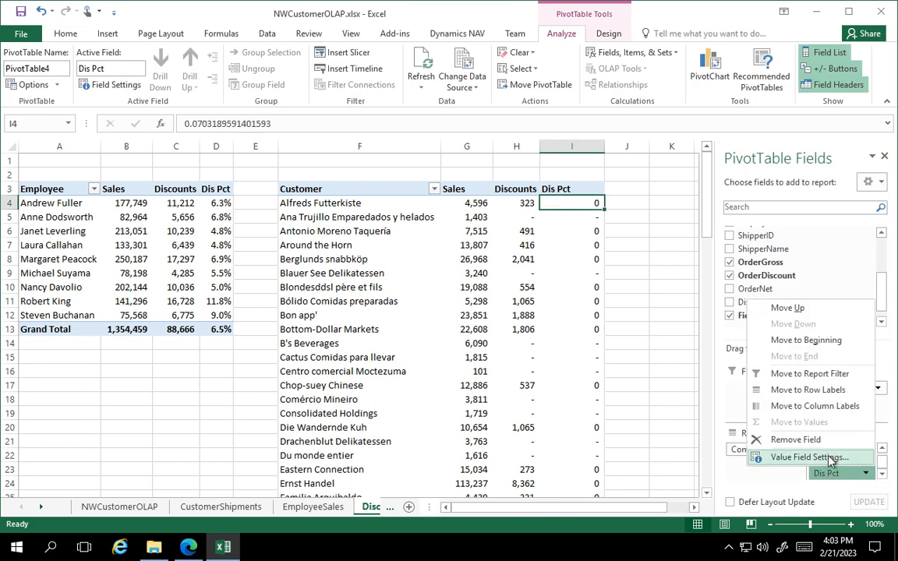
left_click(760, 459)
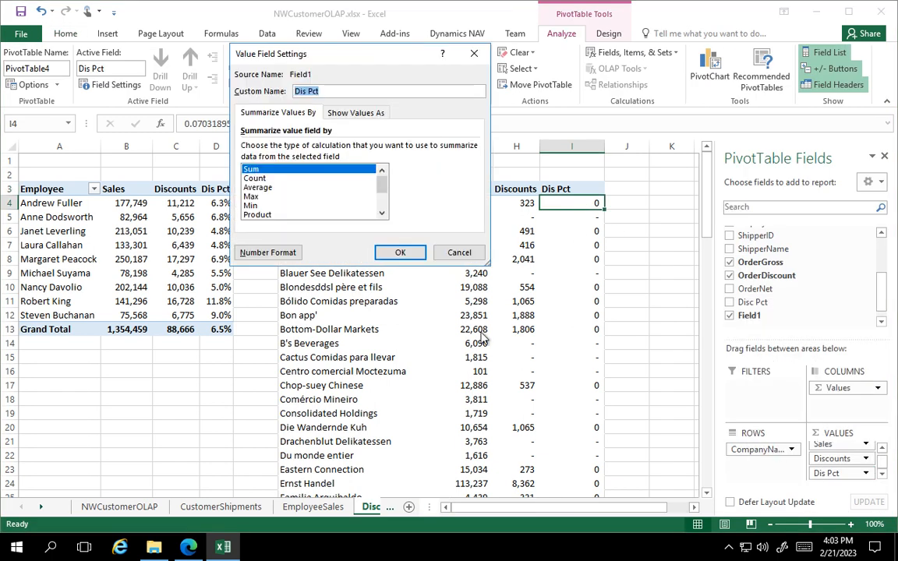
left_click(272, 253)
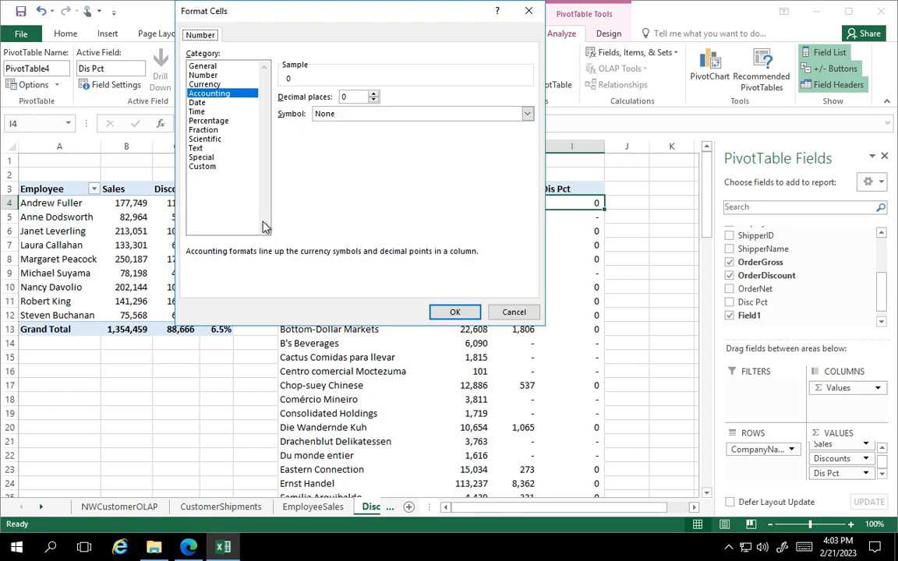
left_click(224, 123)
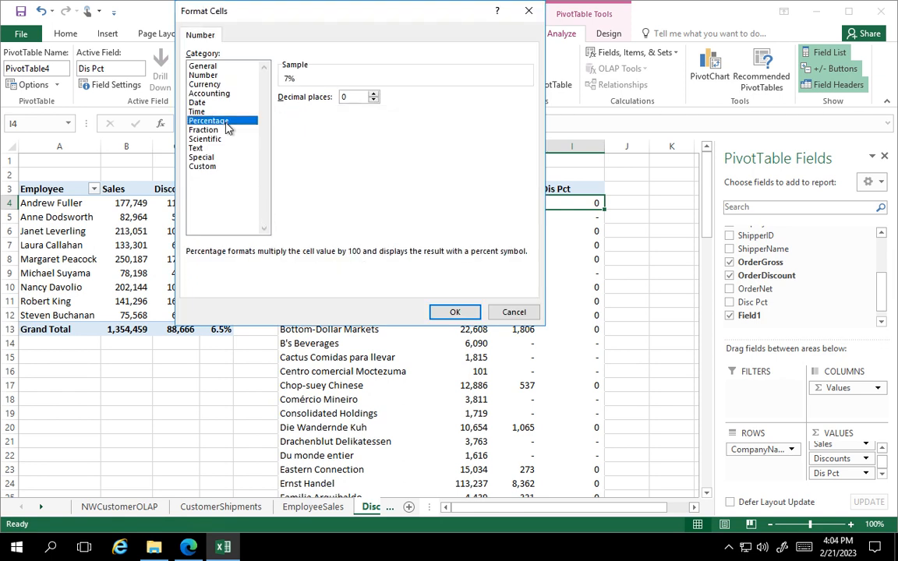
left_click(373, 93)
left_click(456, 312)
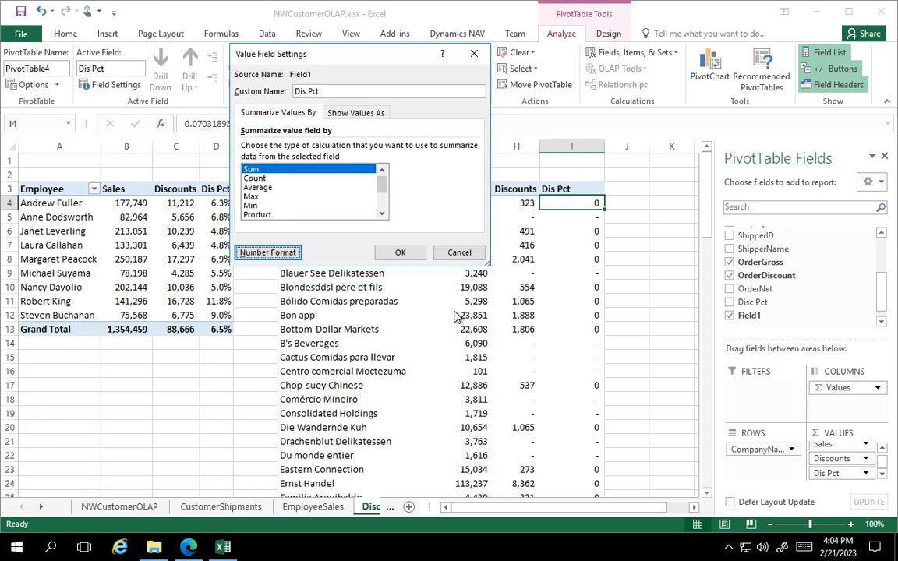
left_click(397, 251)
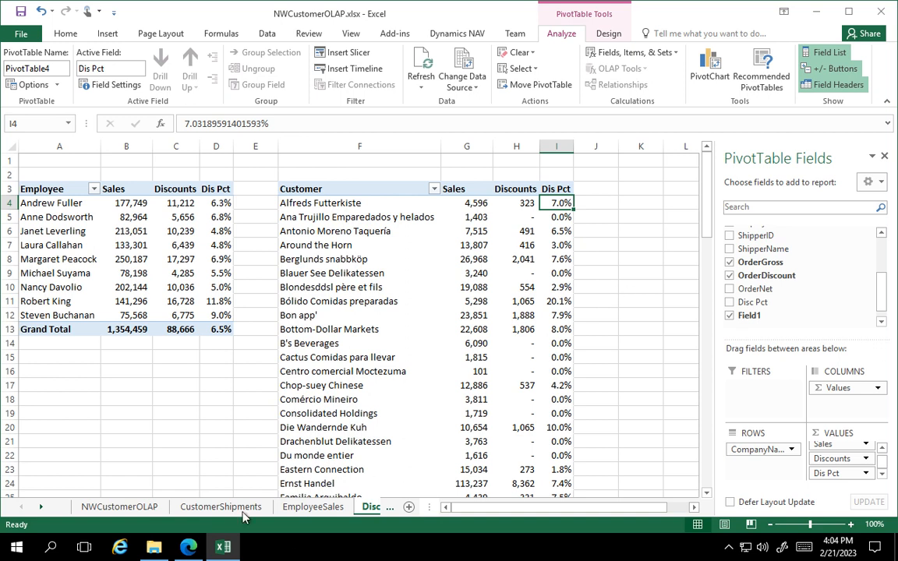
Switch to the NWCustomerOLAP sheet and minimize the remote desktop session.
left_click(119, 507)
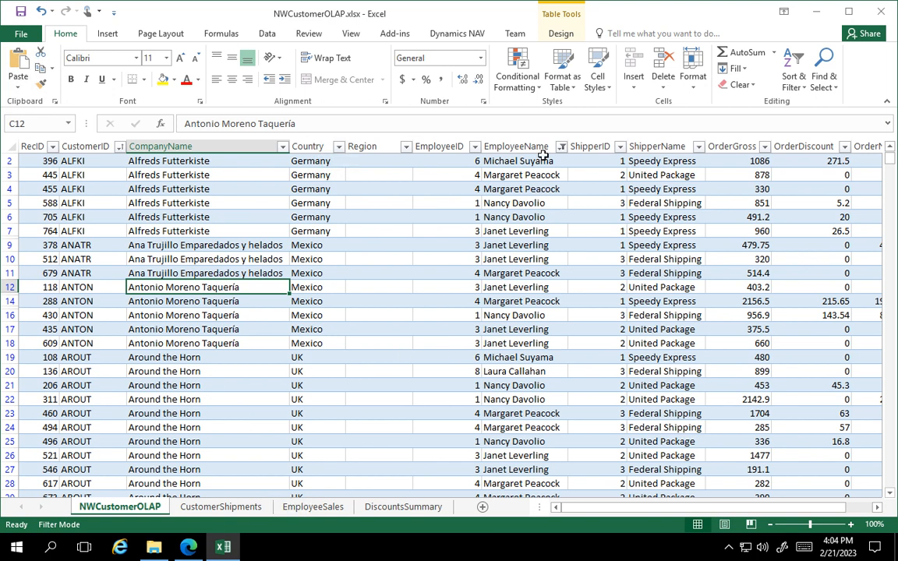
mouse_move(503, 2)
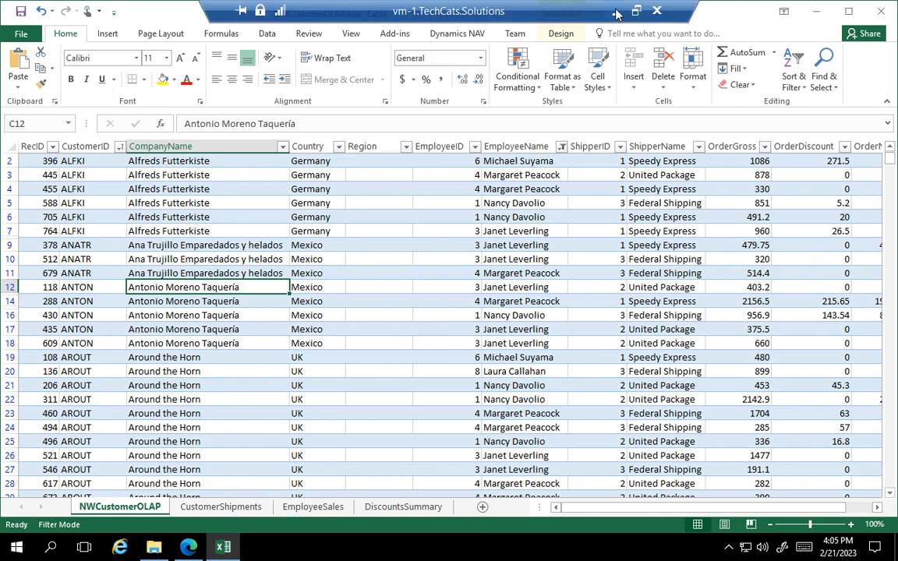
left_click(616, 13)
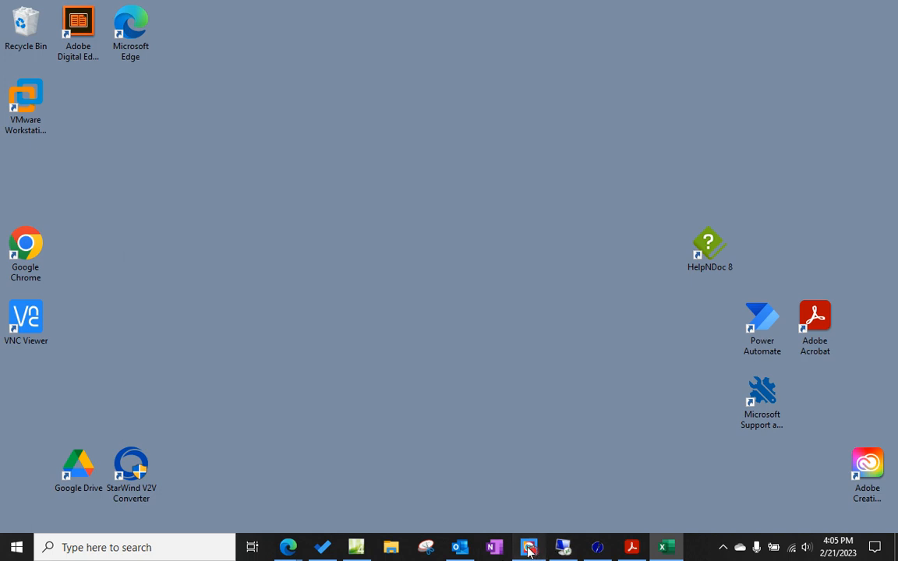